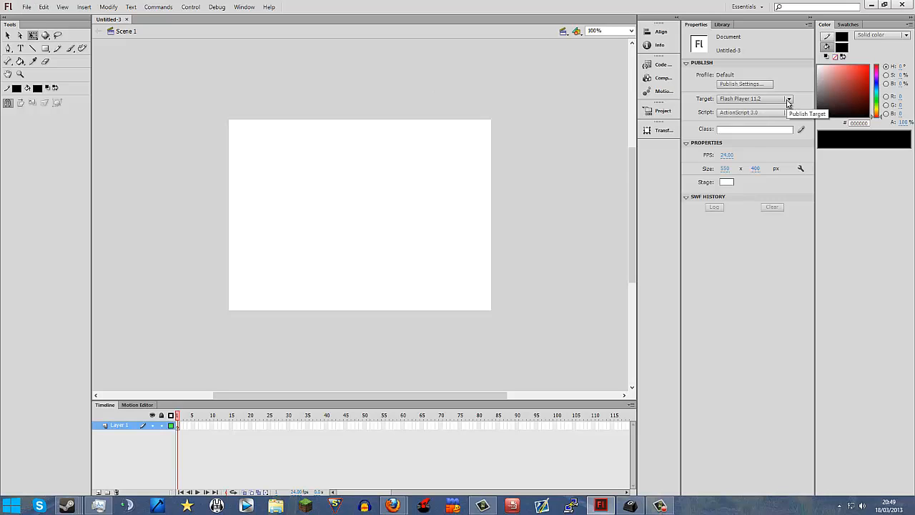
pyautogui.click(788, 100)
pyautogui.click(787, 101)
pyautogui.click(755, 168)
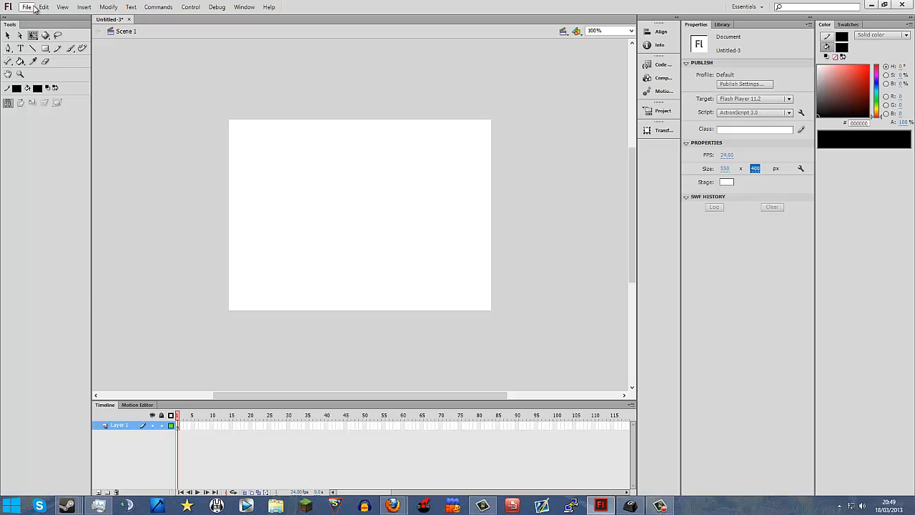
pyautogui.click(28, 7)
pyautogui.click(63, 7)
# - Create a new ActionScript 3.0 document at 550 x 400 px and close Untitled-3 without saving its changes
pyautogui.moveTo(27, 8)
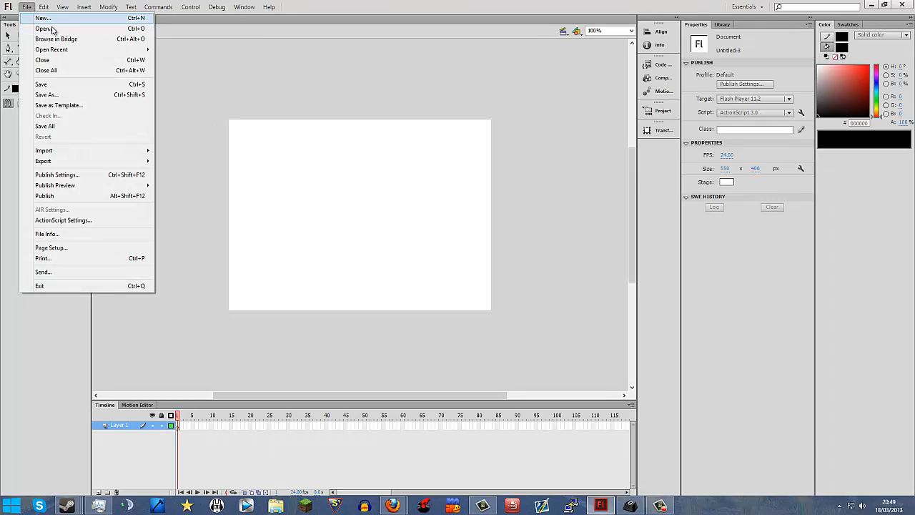
pyautogui.click(54, 20)
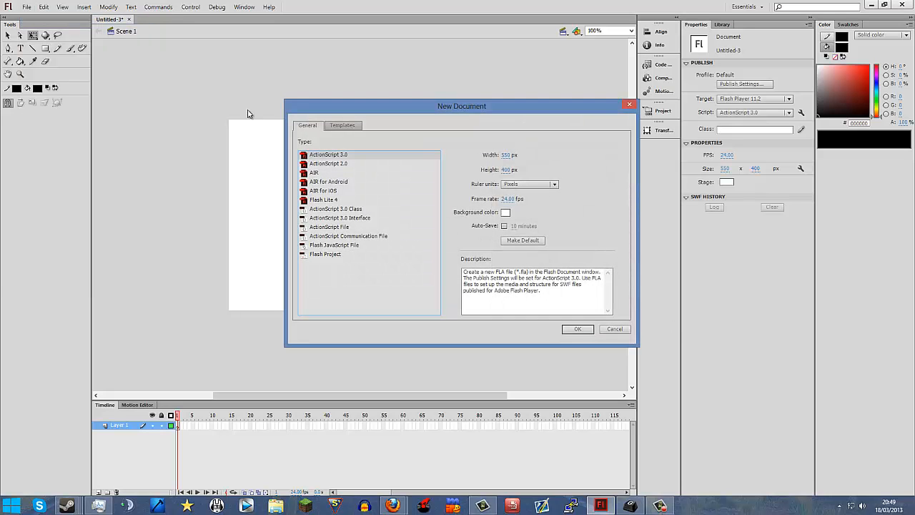
pyautogui.click(580, 329)
pyautogui.click(130, 20)
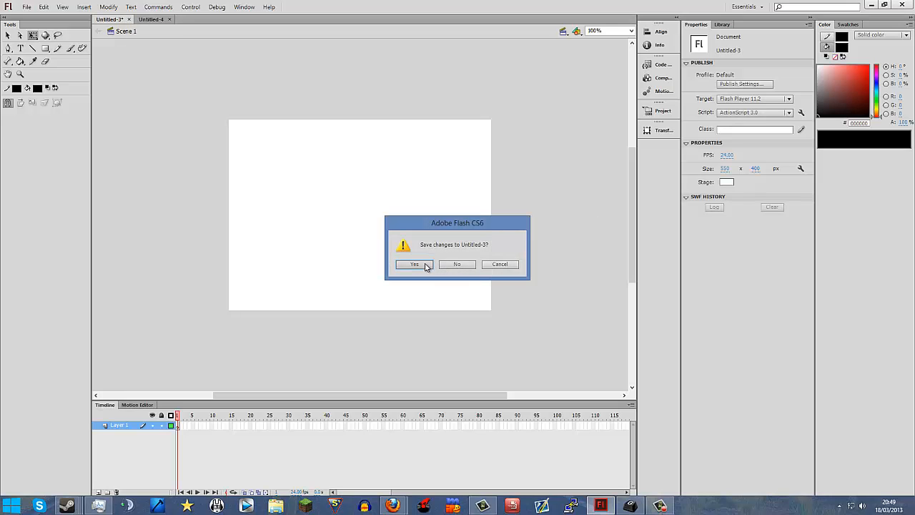
pyautogui.click(465, 266)
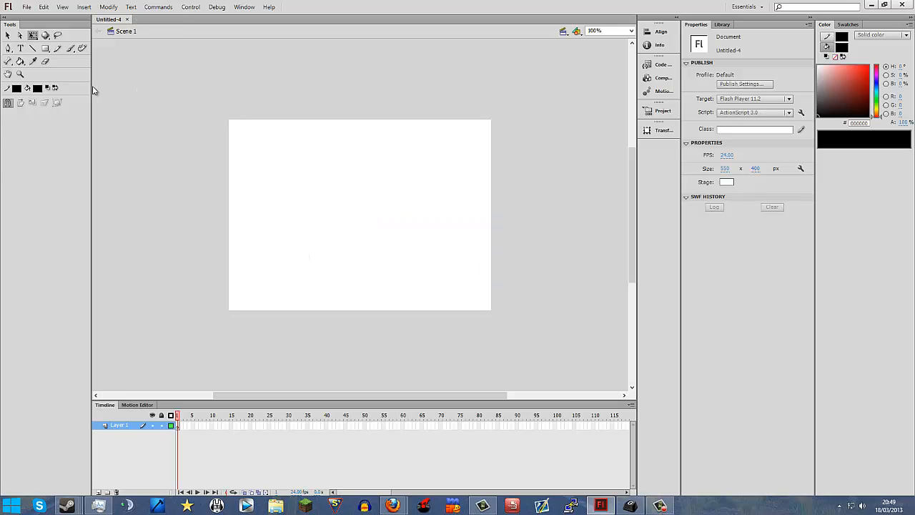
pyautogui.moveTo(199, 62); pyautogui.dragTo(524, 341)
pyautogui.press('v')
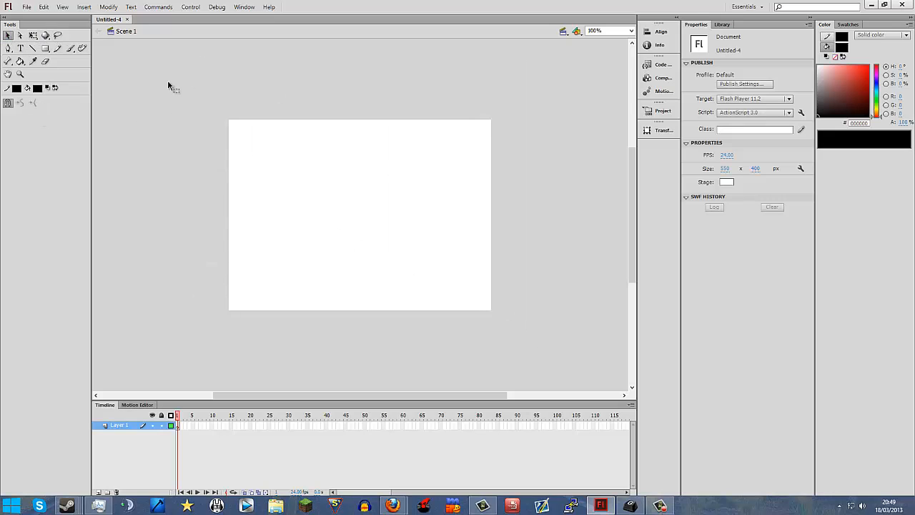
pyautogui.moveTo(179, 65); pyautogui.dragTo(531, 346)
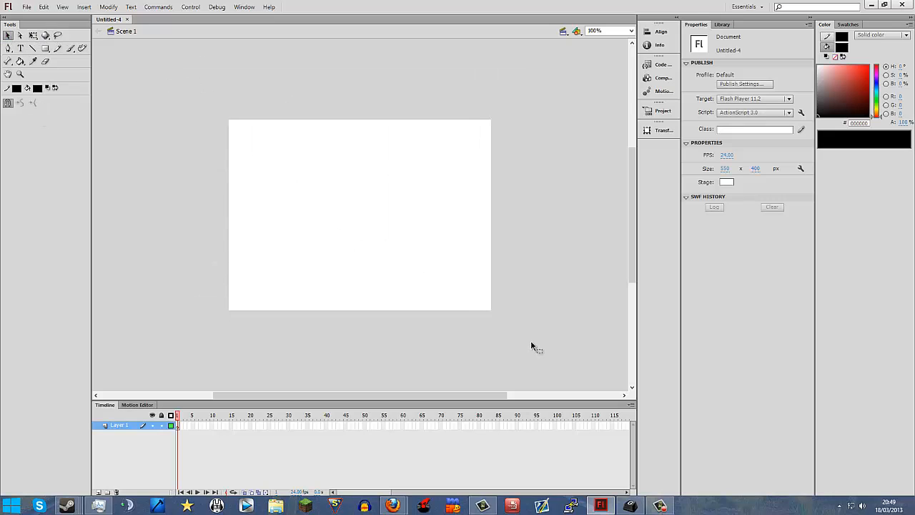
pyautogui.click(20, 73)
pyautogui.click(302, 158)
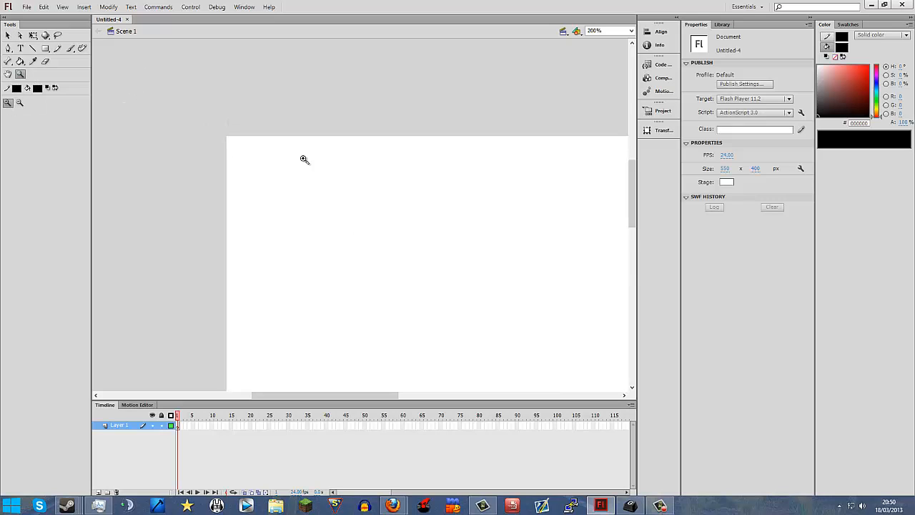
pyautogui.moveTo(635, 204); pyautogui.dragTo(635, 236)
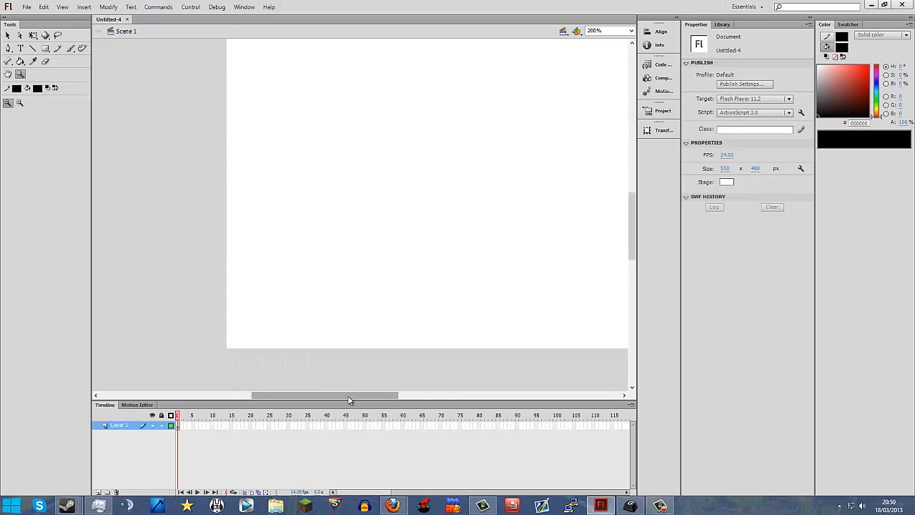
pyautogui.moveTo(347, 396)
pyautogui.mouseDown()
pyautogui.moveTo(398, 394)
pyautogui.moveTo(318, 397)
pyautogui.moveTo(348, 397)
pyautogui.mouseUp()
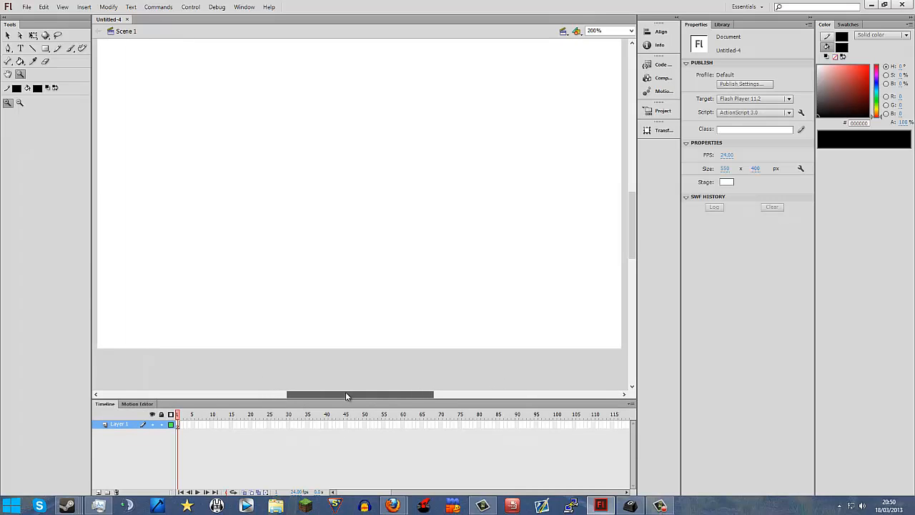
pyautogui.moveTo(633, 240); pyautogui.dragTo(635, 232)
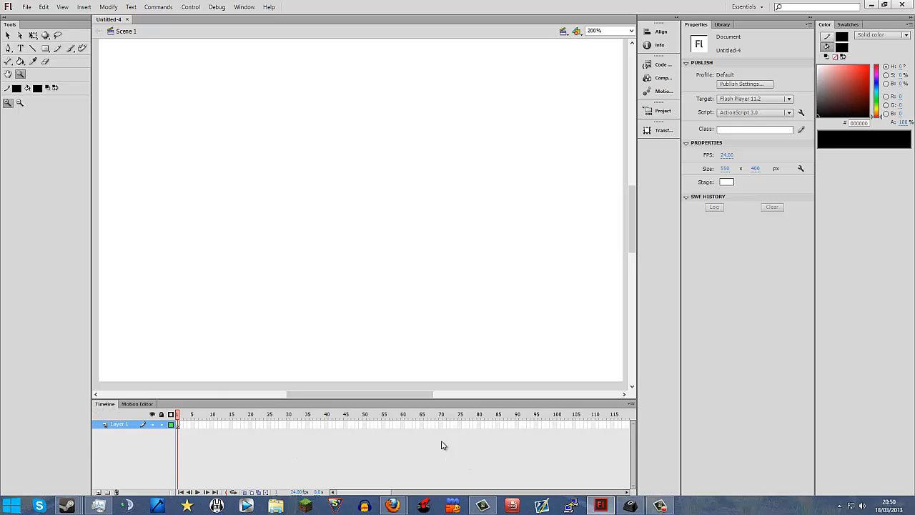
pyautogui.click(179, 428)
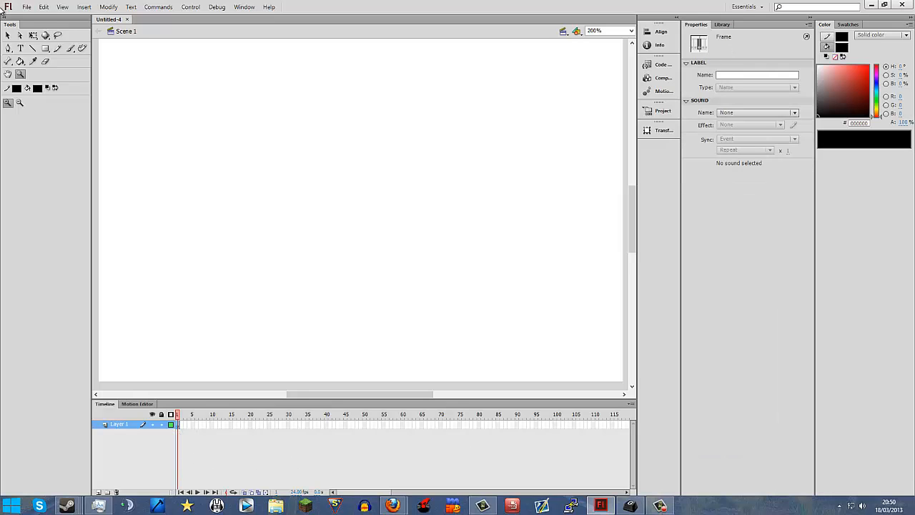
pyautogui.click(9, 36)
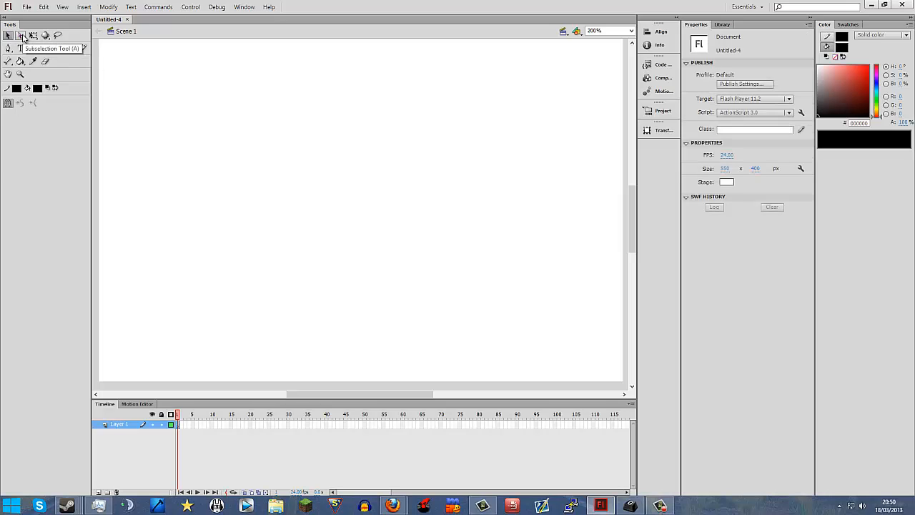
pyautogui.click(21, 37)
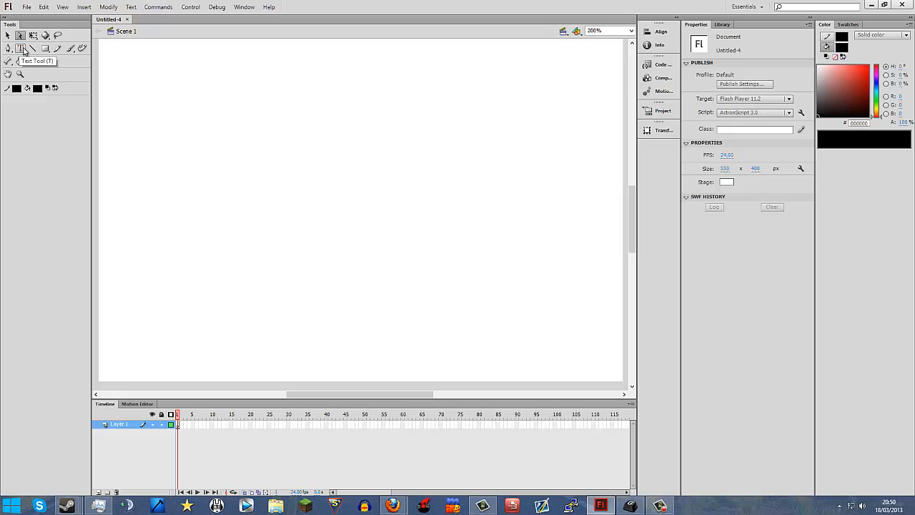
pyautogui.click(21, 49)
pyautogui.click(33, 48)
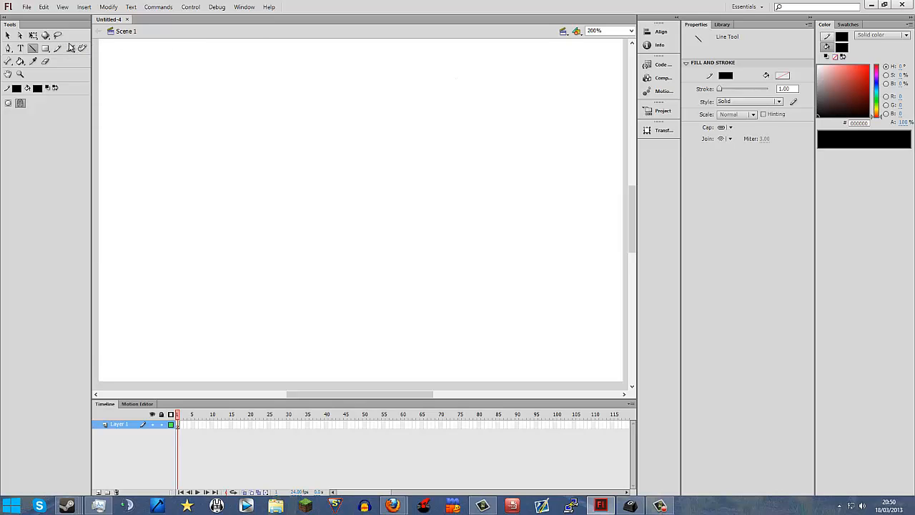
# - Activate the Brush tool, set the stage zoom to 150% and bring the whole stage into view
pyautogui.click(70, 48)
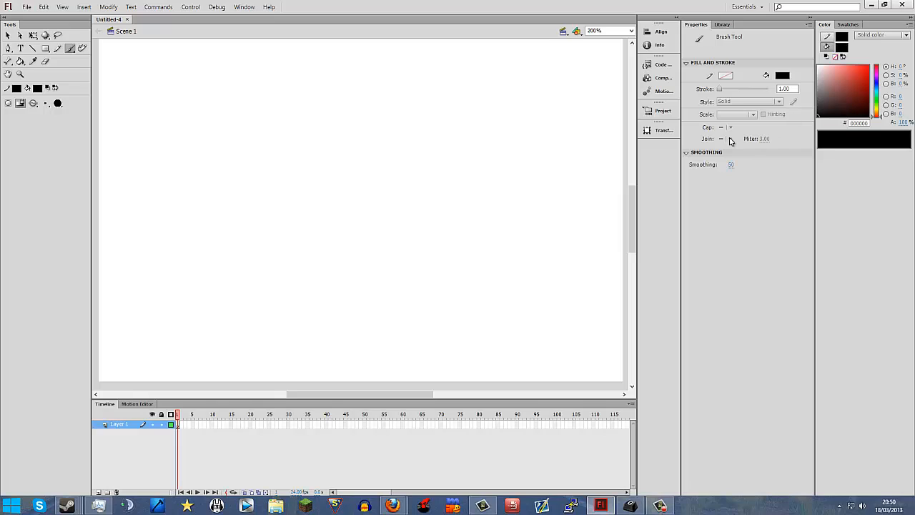
pyautogui.scroll(1, 579, 133)
pyautogui.click(619, 34)
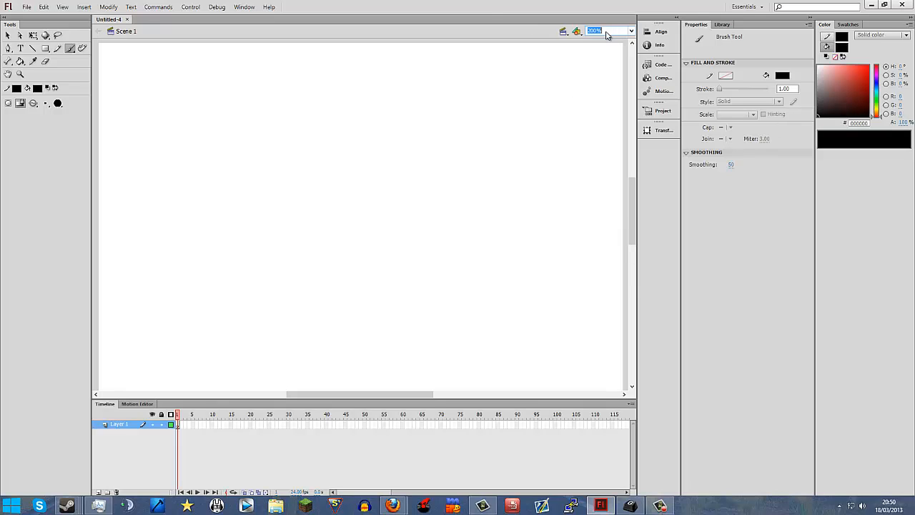
pyautogui.write('150')
pyautogui.press('Return')
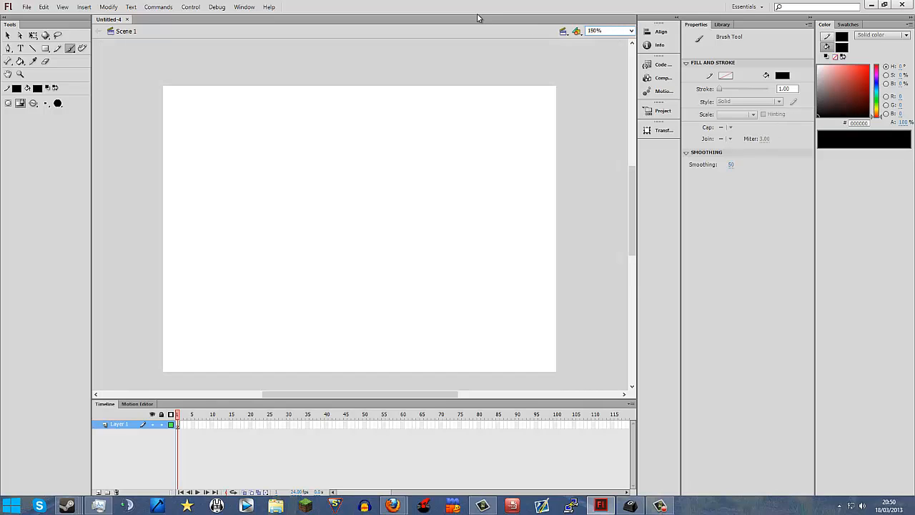
pyautogui.scroll(-1, 512, 182)
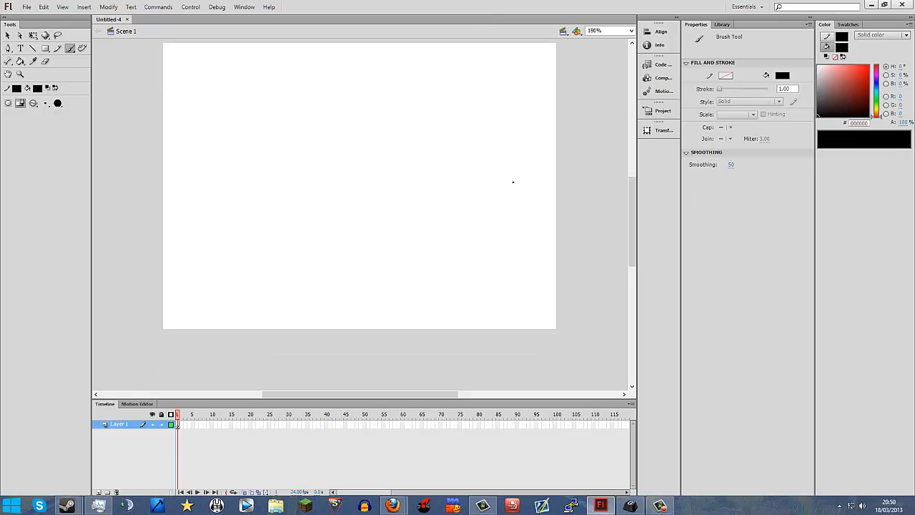
pyautogui.moveTo(632, 214); pyautogui.dragTo(629, 201)
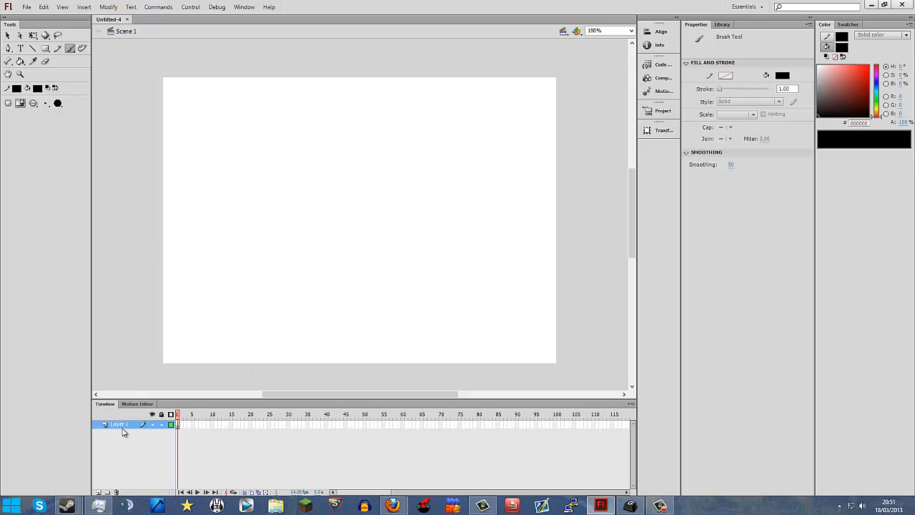
# - Add a new layer above Layer 1 and make Layer 1 the active layer for drawing
pyautogui.click(99, 492)
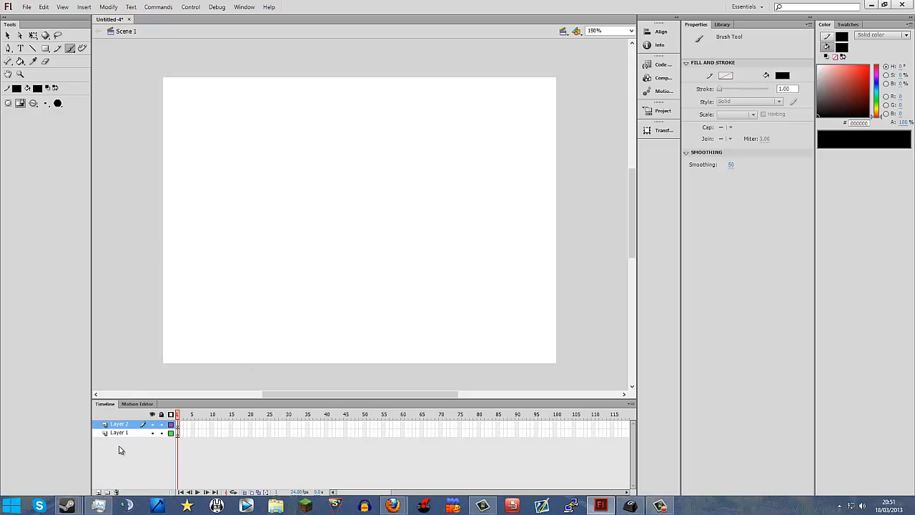
pyautogui.click(127, 432)
pyautogui.click(126, 426)
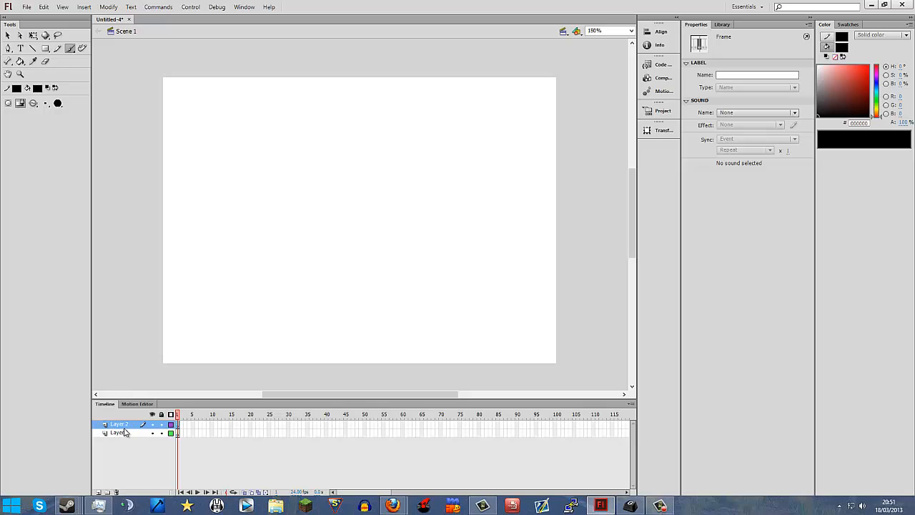
pyautogui.click(122, 433)
pyautogui.click(124, 426)
pyautogui.click(127, 431)
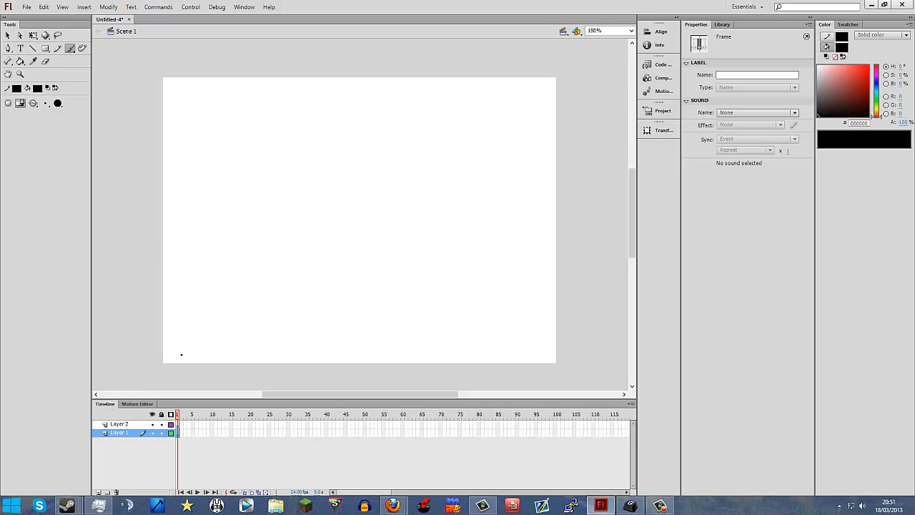
pyautogui.click(134, 426)
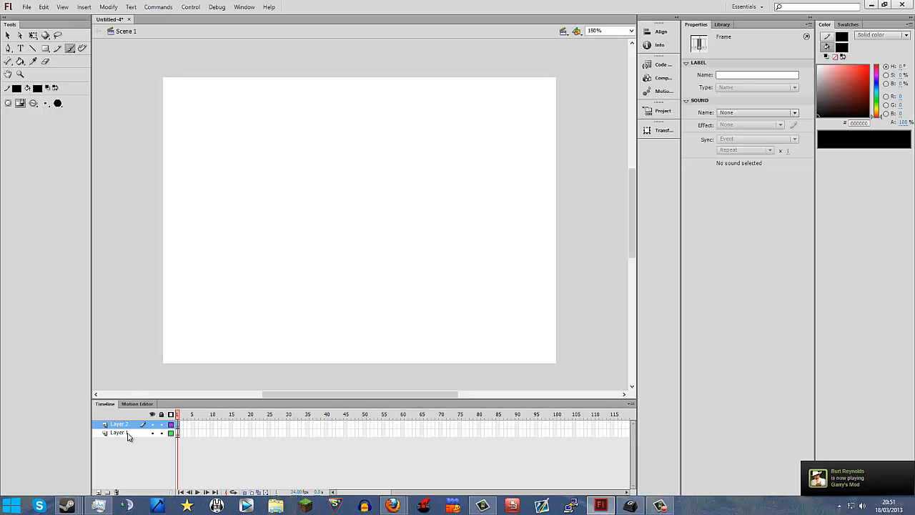
pyautogui.click(127, 433)
pyautogui.click(127, 424)
pyautogui.click(127, 433)
pyautogui.click(126, 424)
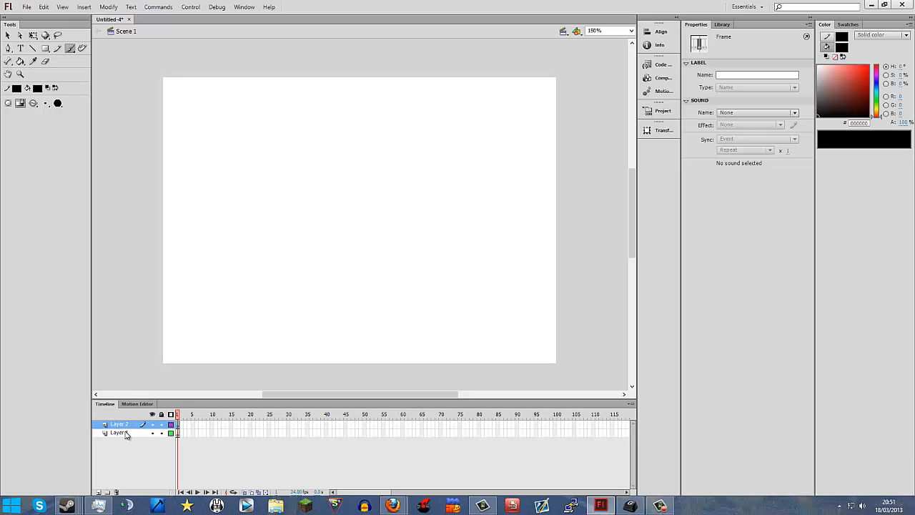
pyautogui.click(125, 434)
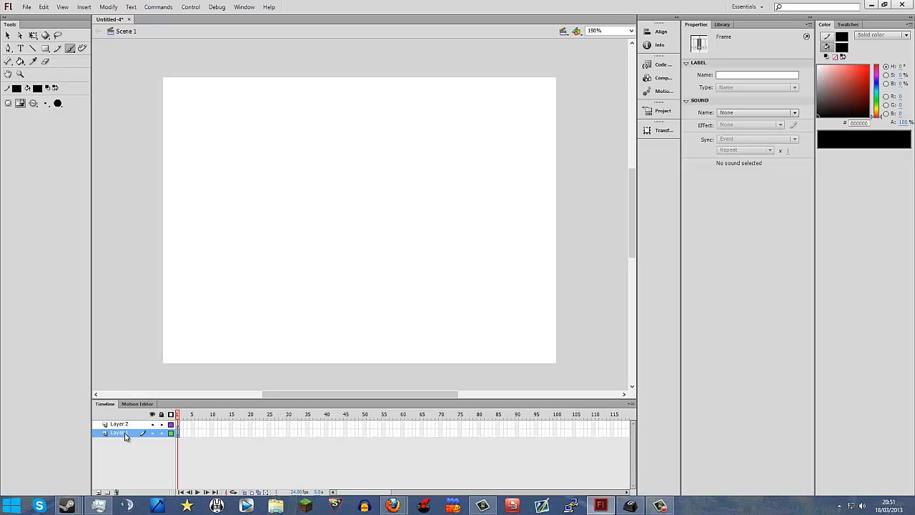
pyautogui.moveTo(125, 433); pyautogui.dragTo(130, 435)
# - Brush two roughly vertical black lines in the stage's left half as wall edges, running up to the stage's upper edge
pyautogui.moveTo(321, 279); pyautogui.dragTo(325, 166)
pyautogui.hotkey('ctrl', 'z')
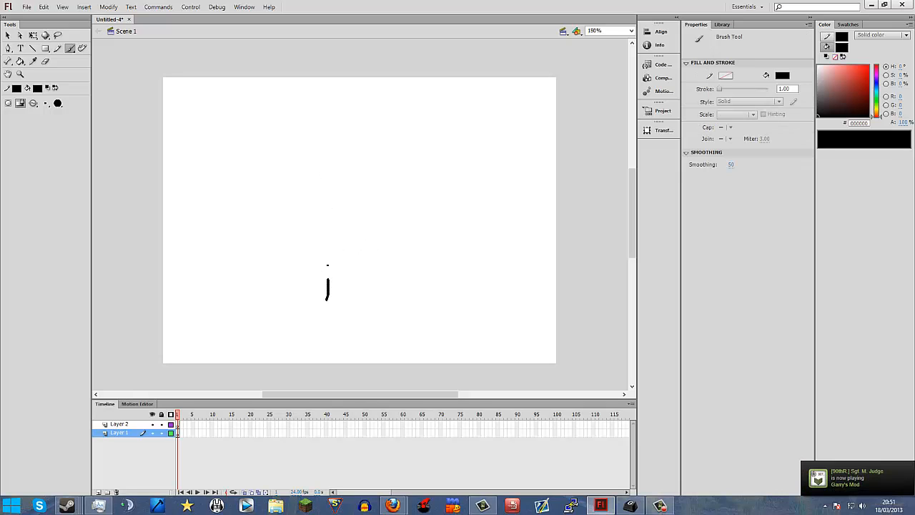
pyautogui.moveTo(328, 266); pyautogui.dragTo(334, 172)
pyautogui.moveTo(334, 110); pyautogui.dragTo(331, 94)
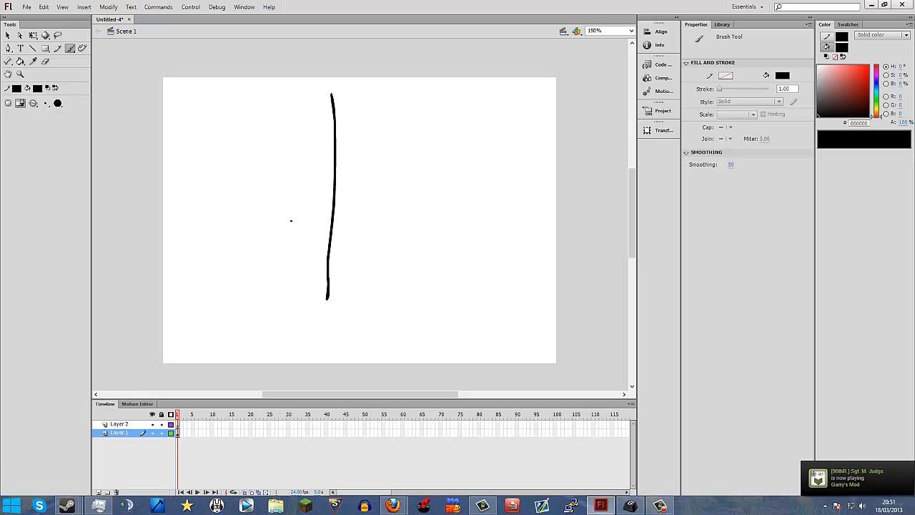
pyautogui.moveTo(251, 254); pyautogui.dragTo(255, 76)
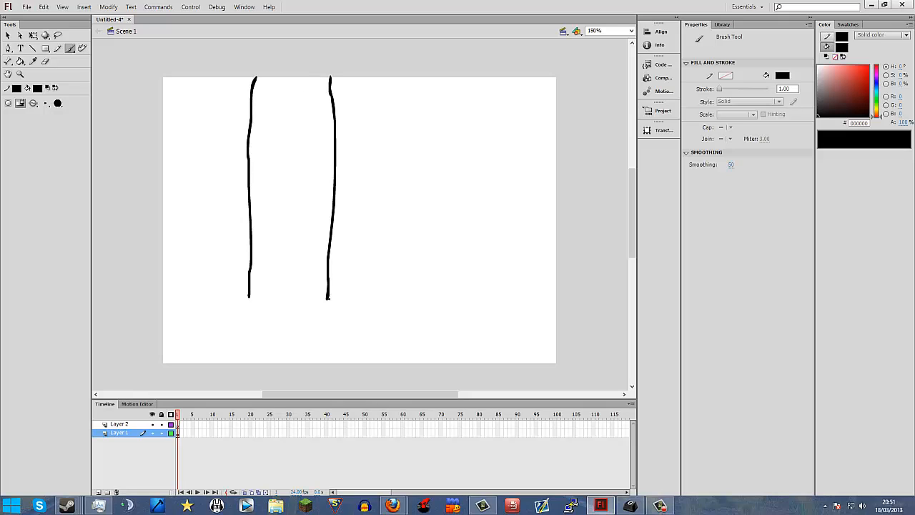
# - Brush the floor line from both wall edges out to the stage's sides, plus a rising diagonal between the two edges
pyautogui.moveTo(327, 299); pyautogui.dragTo(557, 322)
pyautogui.moveTo(247, 297); pyautogui.dragTo(163, 282)
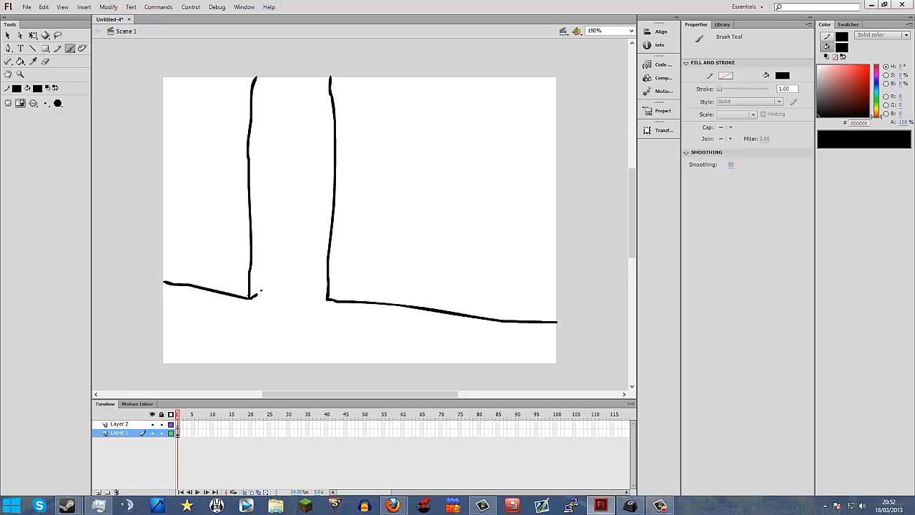
pyautogui.moveTo(252, 299); pyautogui.dragTo(332, 256)
# - Brush a second line just above each of the three floor-line sections to form a skirting board along the walls
pyautogui.moveTo(248, 281); pyautogui.dragTo(331, 244)
pyautogui.moveTo(249, 282); pyautogui.dragTo(155, 271)
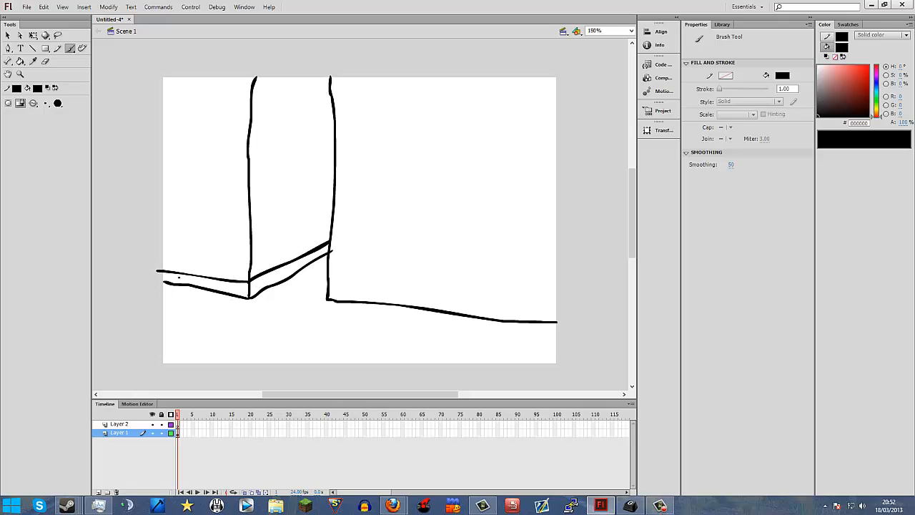
pyautogui.moveTo(328, 287); pyautogui.dragTo(572, 301)
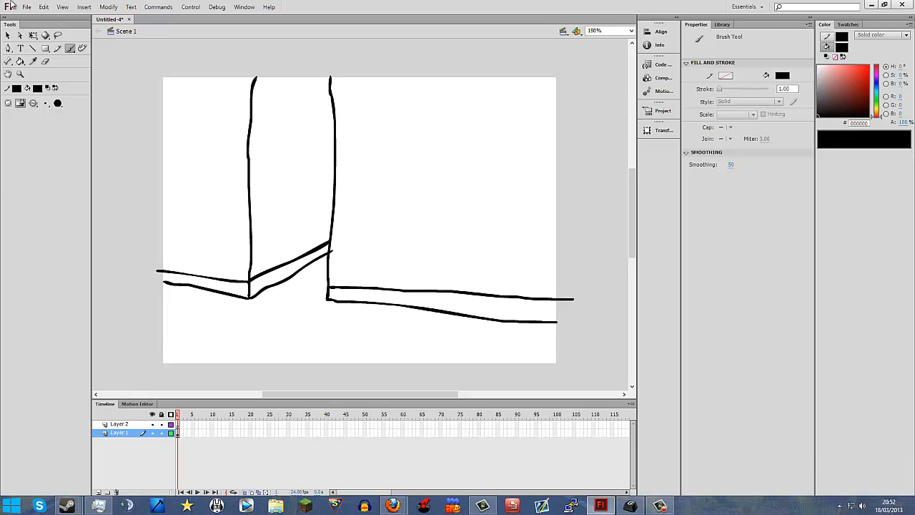
# - Fill the diagonal skirting section between the two wall edges with dark grey 2E2E2E using the Paint Bucket
pyautogui.click(20, 62)
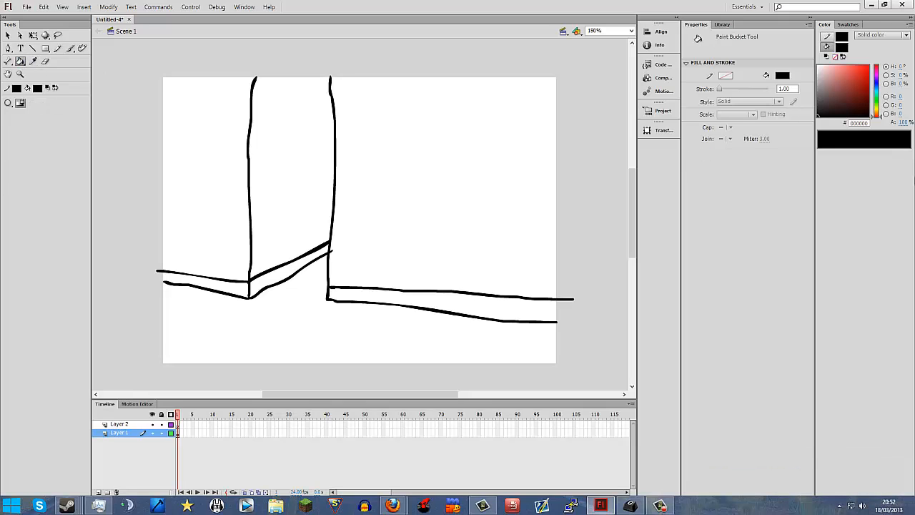
pyautogui.click(845, 85)
pyautogui.moveTo(850, 84)
pyautogui.mouseDown()
pyautogui.moveTo(829, 89)
pyautogui.moveTo(822, 113)
pyautogui.moveTo(834, 105)
pyautogui.moveTo(842, 112)
pyautogui.moveTo(818, 107)
pyautogui.mouseUp()
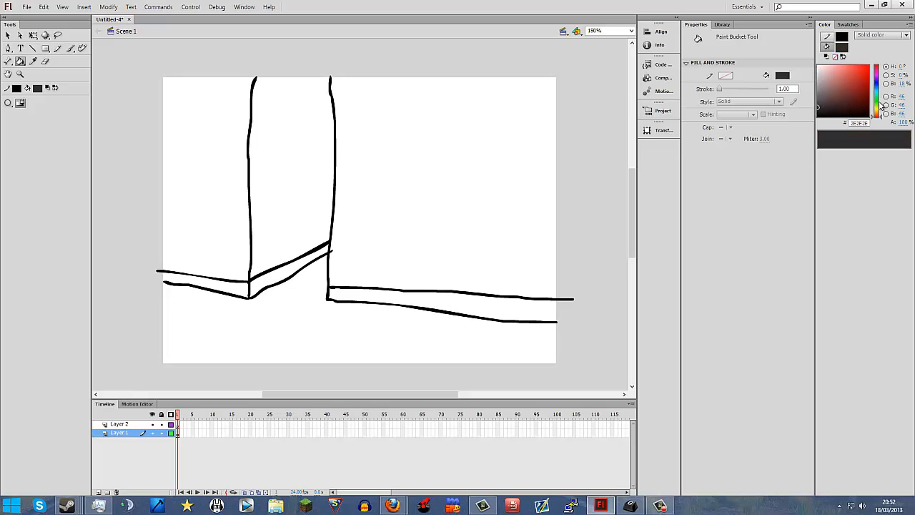
pyautogui.moveTo(878, 101)
pyautogui.mouseDown()
pyautogui.moveTo(879, 115)
pyautogui.moveTo(877, 86)
pyautogui.mouseUp()
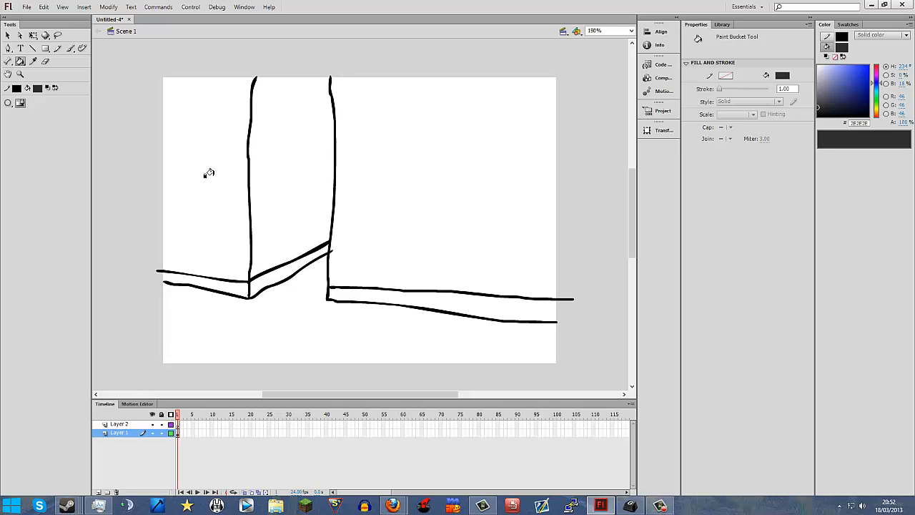
pyautogui.click(259, 279)
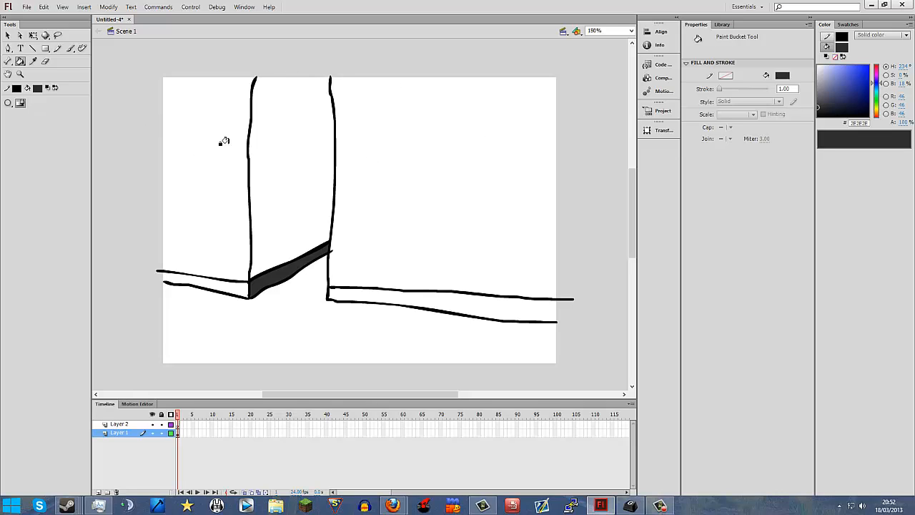
# - Try closing off the left and right walls with dark grey brush outlines beyond the stage, and undo back to the unfilled black line drawing
pyautogui.click(70, 48)
pyautogui.moveTo(256, 78); pyautogui.dragTo(155, 87)
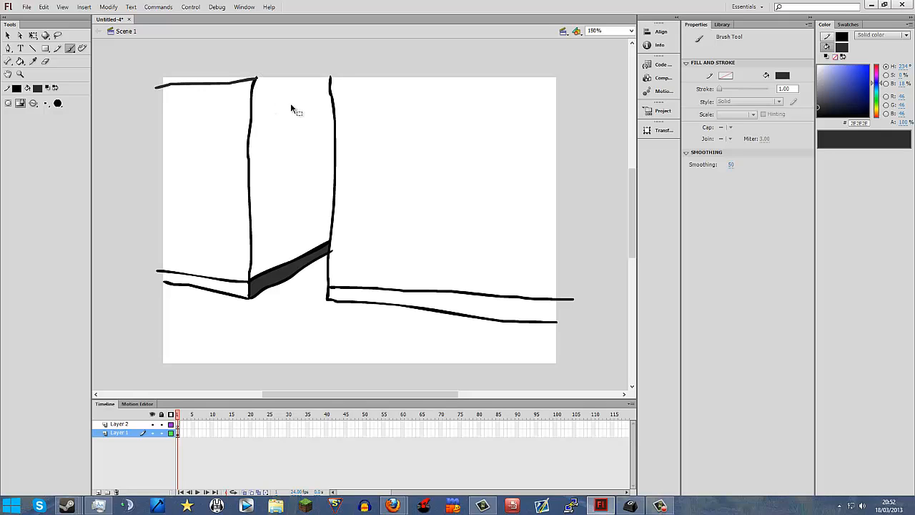
pyautogui.hotkey('ctrl', 'z')
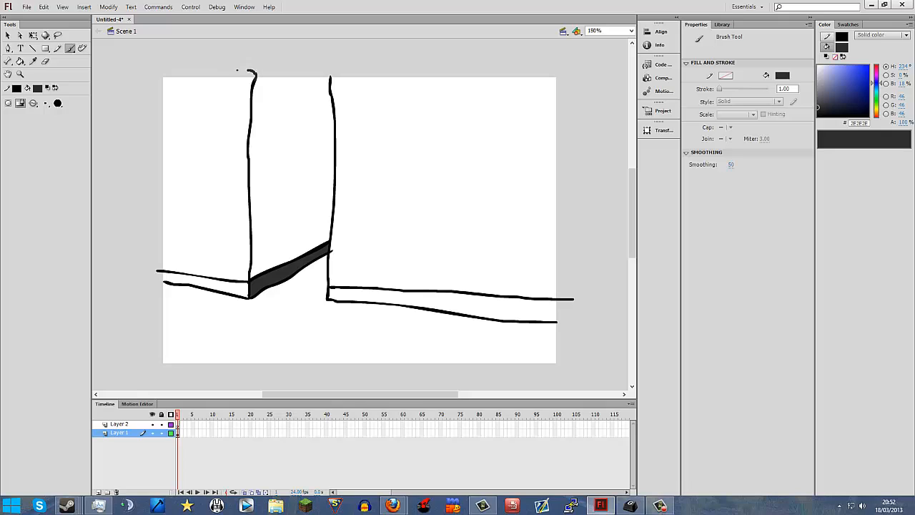
pyautogui.moveTo(238, 70)
pyautogui.mouseDown()
pyautogui.moveTo(161, 72)
pyautogui.moveTo(150, 87)
pyautogui.moveTo(145, 199)
pyautogui.moveTo(149, 284)
pyautogui.mouseUp()
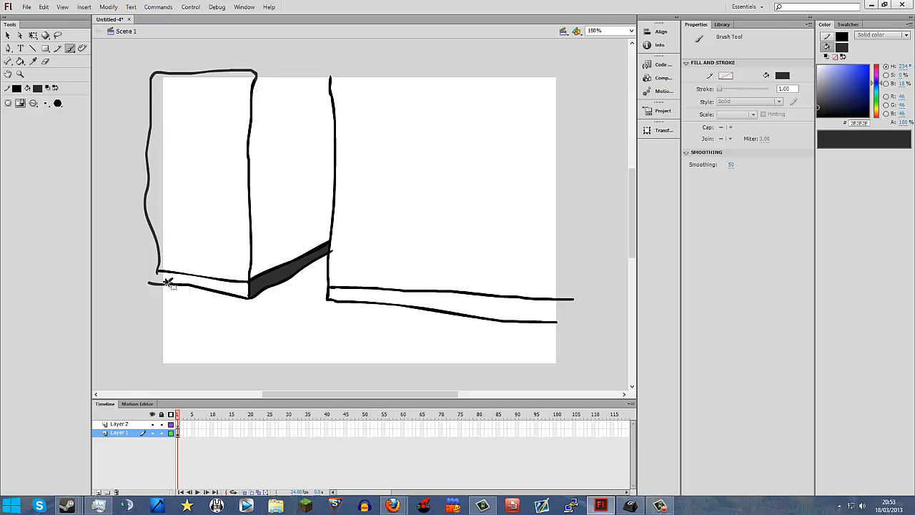
pyautogui.hotkey('ctrl', 'z')
pyautogui.hotkey('ctrl', 'z')
pyautogui.moveTo(331, 72)
pyautogui.mouseDown()
pyautogui.moveTo(472, 55)
pyautogui.moveTo(561, 59)
pyautogui.moveTo(573, 108)
pyautogui.moveTo(576, 225)
pyautogui.moveTo(573, 297)
pyautogui.moveTo(560, 324)
pyautogui.mouseUp()
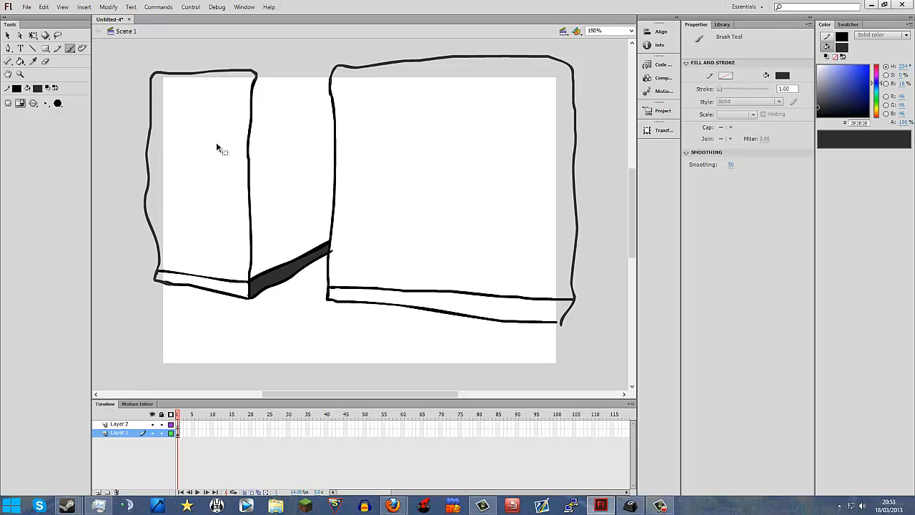
pyautogui.hotkey('ctrl', 'z')
pyautogui.hotkey('ctrl', 'z')
pyautogui.hotkey('ctrl', 'z')
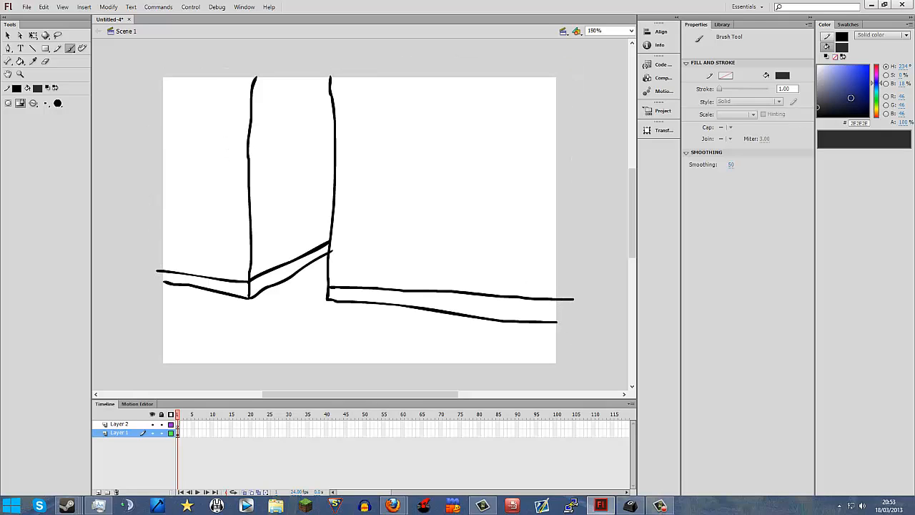
# - Set the brush colour to black 000000 and brush outlines beyond the stage that close off the left, middle and right wall areas
pyautogui.moveTo(847, 106); pyautogui.dragTo(775, 123)
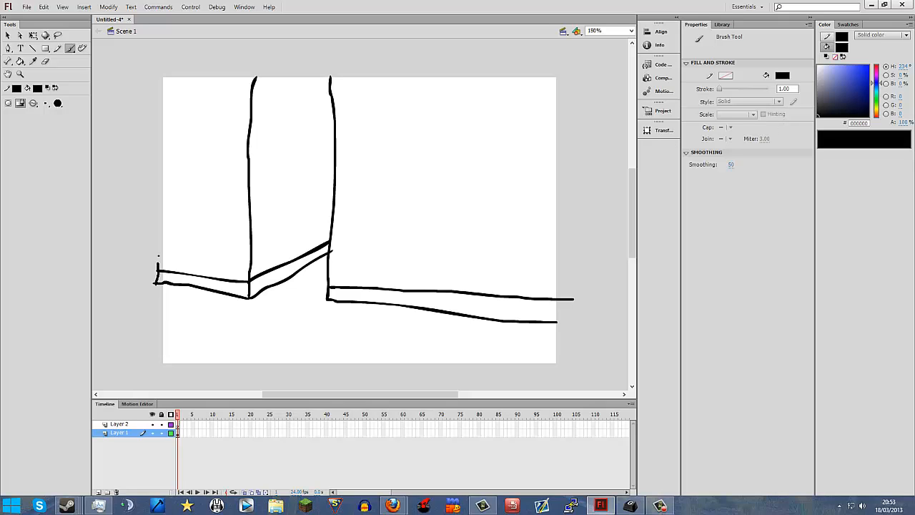
pyautogui.moveTo(157, 255)
pyautogui.mouseDown()
pyautogui.moveTo(136, 195)
pyautogui.moveTo(146, 91)
pyautogui.moveTo(218, 63)
pyautogui.moveTo(259, 77)
pyautogui.mouseUp()
pyautogui.moveTo(330, 77)
pyautogui.mouseDown()
pyautogui.moveTo(390, 58)
pyautogui.moveTo(539, 57)
pyautogui.moveTo(579, 83)
pyautogui.moveTo(583, 152)
pyautogui.moveTo(562, 322)
pyautogui.mouseUp()
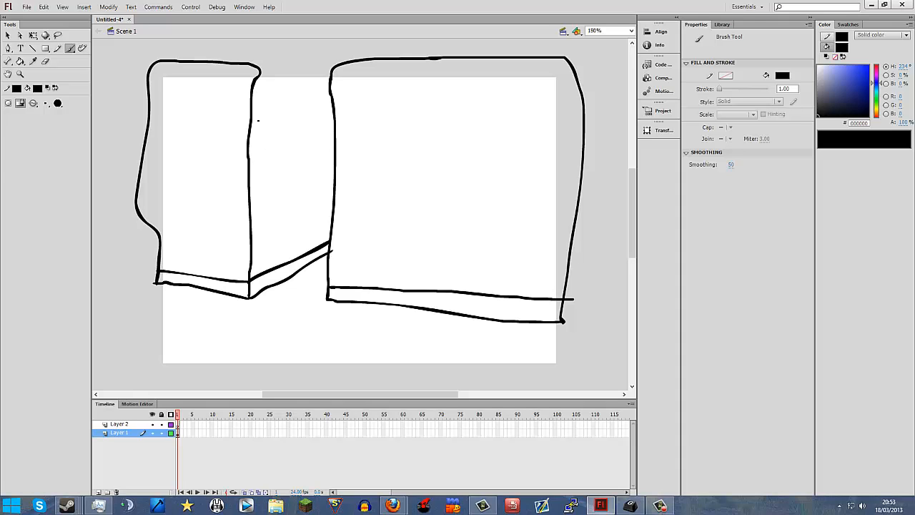
pyautogui.moveTo(261, 72); pyautogui.dragTo(334, 66)
# - Brush two raised slabs with front faces below the left and right walls, and join their lower front corners with a line
pyautogui.moveTo(226, 311); pyautogui.dragTo(215, 316)
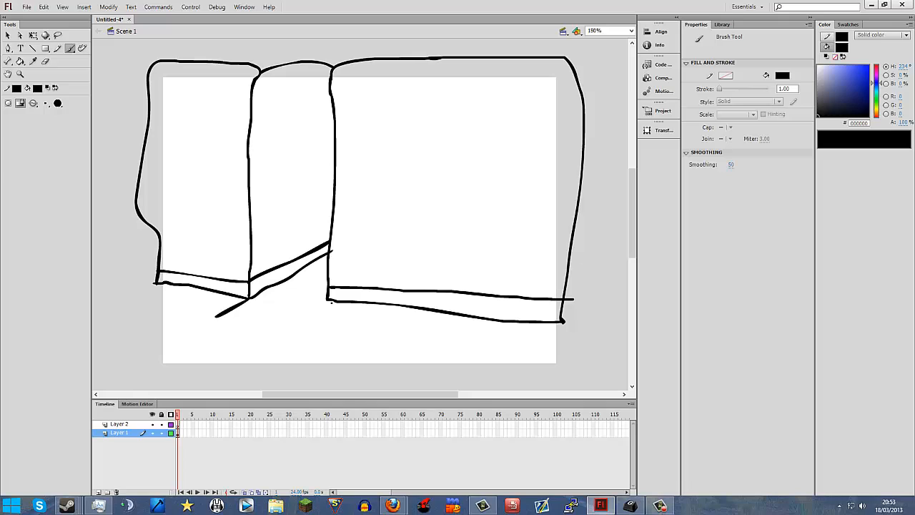
pyautogui.moveTo(326, 301)
pyautogui.mouseDown()
pyautogui.moveTo(298, 321)
pyautogui.moveTo(581, 348)
pyautogui.mouseUp()
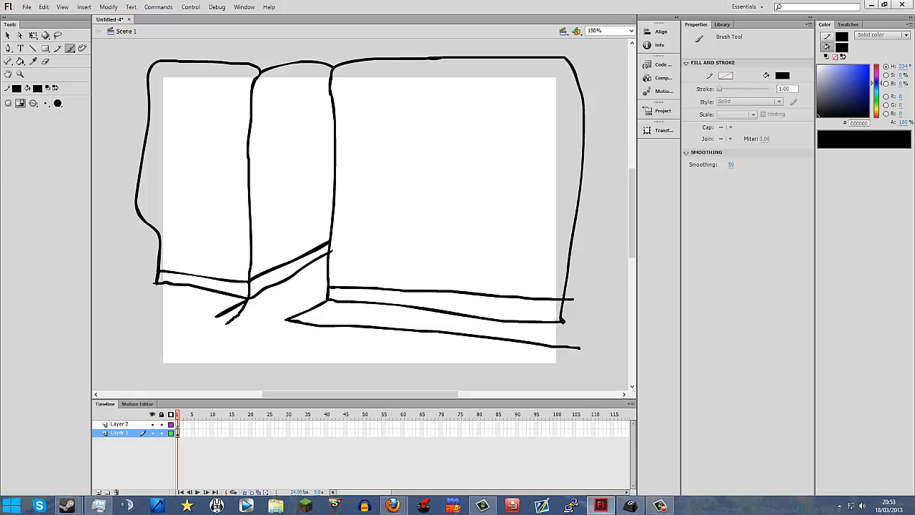
pyautogui.moveTo(226, 323)
pyautogui.mouseDown()
pyautogui.moveTo(219, 331)
pyautogui.moveTo(138, 321)
pyautogui.mouseUp()
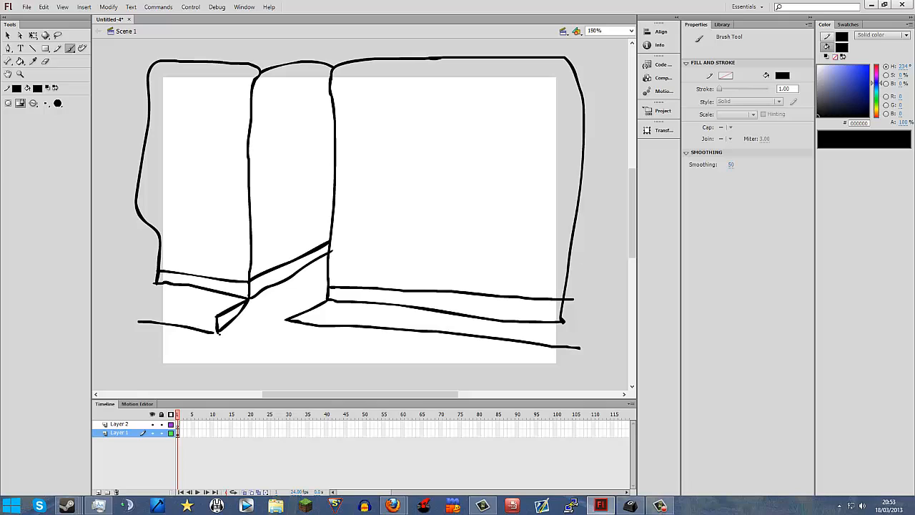
pyautogui.moveTo(215, 316)
pyautogui.mouseDown()
pyautogui.moveTo(144, 301)
pyautogui.moveTo(141, 314)
pyautogui.moveTo(158, 283)
pyautogui.mouseUp()
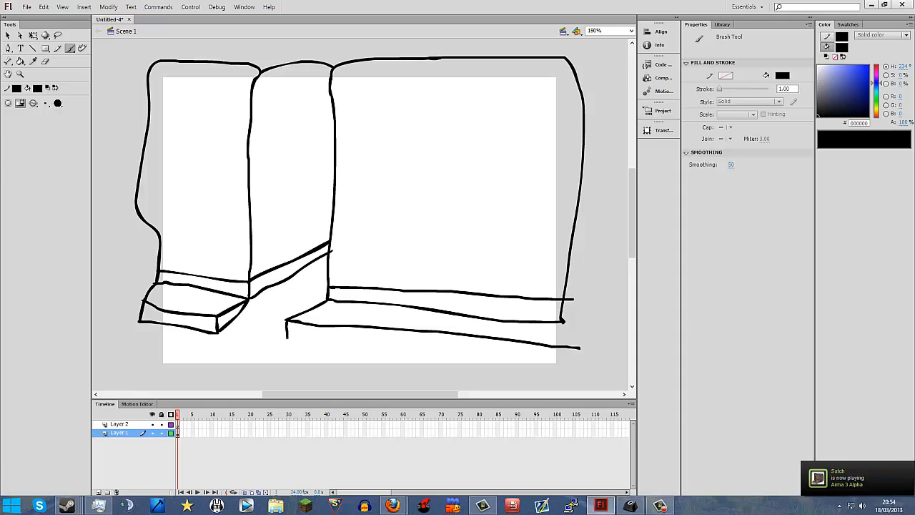
pyautogui.moveTo(287, 337)
pyautogui.mouseDown()
pyautogui.moveTo(581, 363)
pyautogui.moveTo(562, 322)
pyautogui.mouseUp()
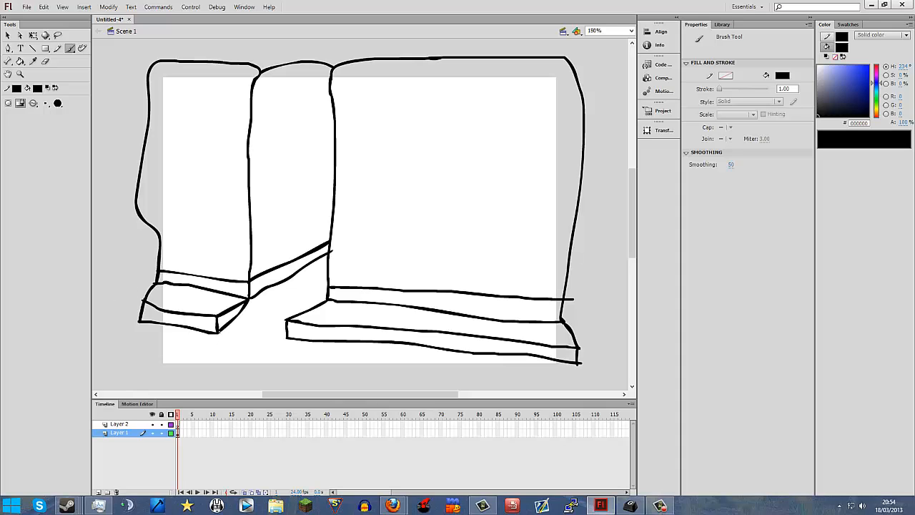
pyautogui.moveTo(218, 331); pyautogui.dragTo(296, 336)
pyautogui.hotkey('ctrl', 'z')
pyautogui.moveTo(283, 336); pyautogui.dragTo(217, 331)
# - Try bright blue 0017FF as the fill for the three wall areas and undo the fills
pyautogui.click(869, 66)
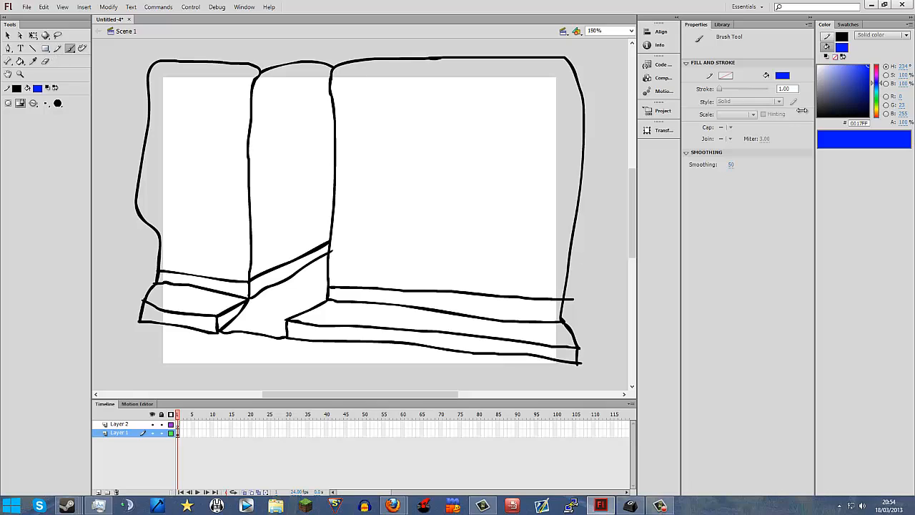
pyautogui.click(20, 61)
pyautogui.click(209, 124)
pyautogui.click(277, 135)
pyautogui.click(384, 174)
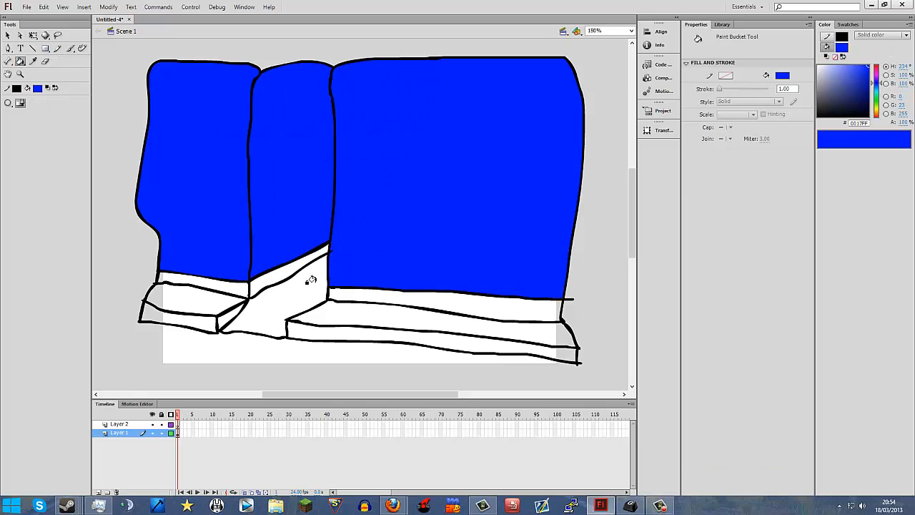
pyautogui.hotkey('ctrl', 'z')
pyautogui.hotkey('ctrl', 'z')
pyautogui.hotkey('ctrl', 'z')
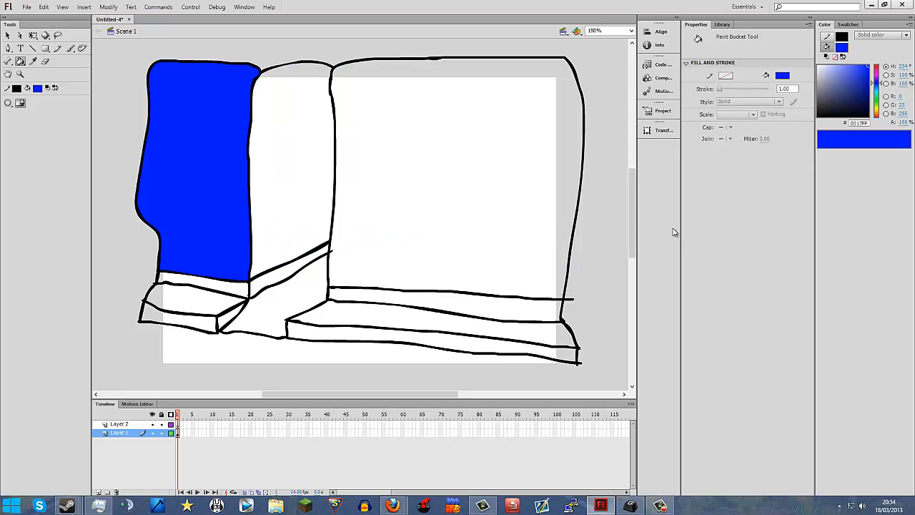
# - Fill the three skirting board sections with dark blue 000858
pyautogui.click(870, 95)
pyautogui.click(868, 99)
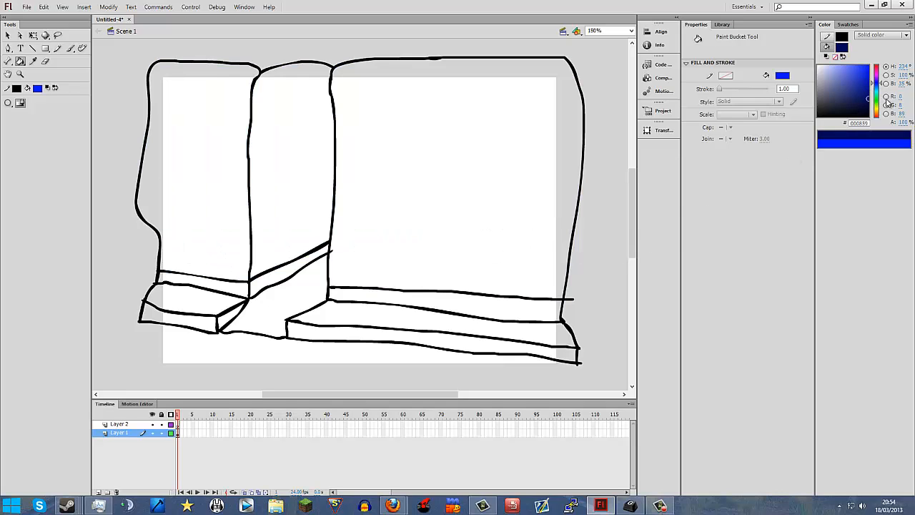
pyautogui.click(489, 301)
pyautogui.click(269, 277)
pyautogui.click(246, 286)
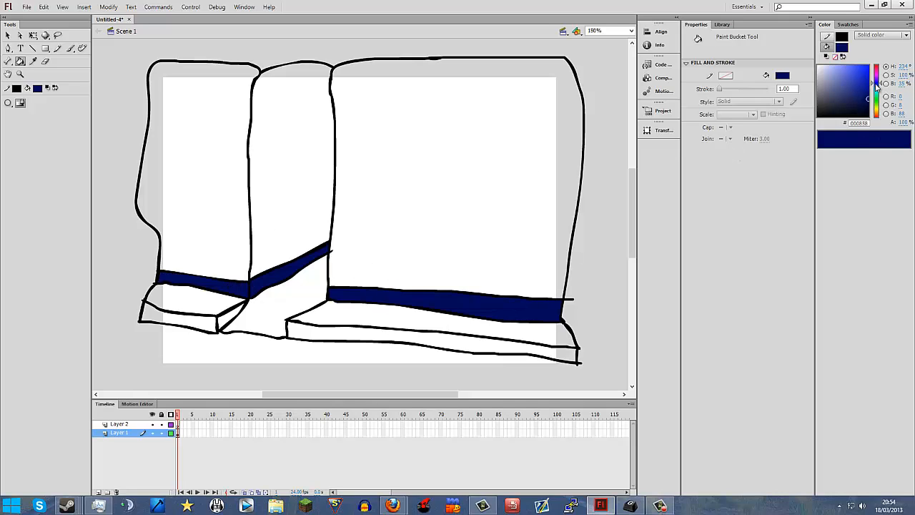
# - Fill the left, middle and right wall areas with dark red 580000
pyautogui.moveTo(876, 85); pyautogui.dragTo(877, 65)
pyautogui.click(209, 195)
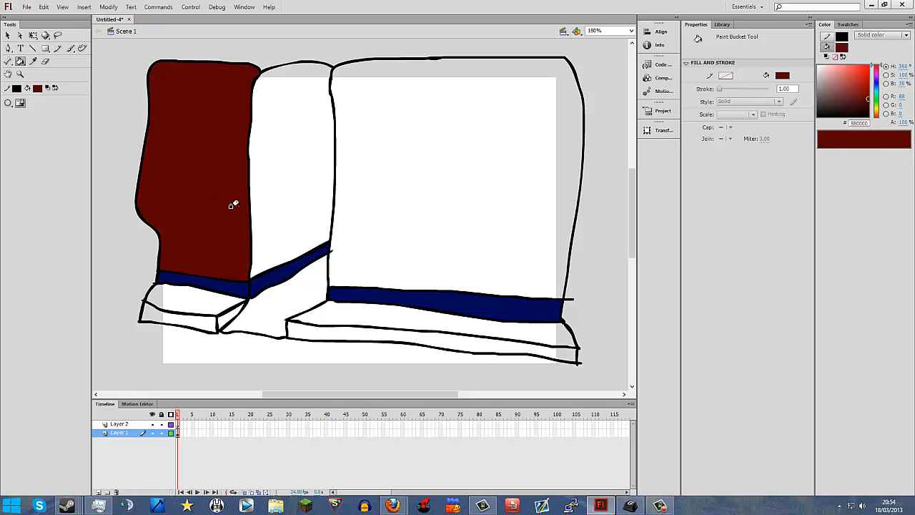
pyautogui.click(271, 197)
pyautogui.click(382, 198)
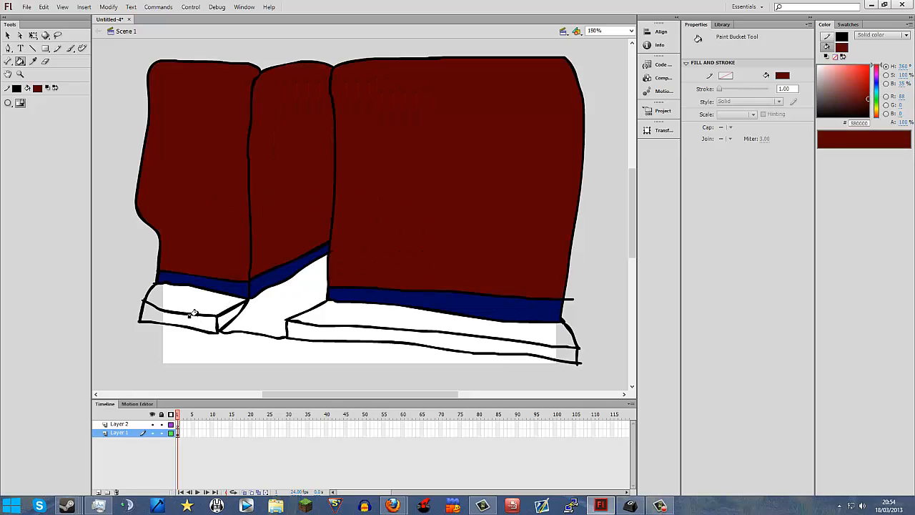
# - Fill the tops and front faces of both raised slabs and the floor between them with grey 626262
pyautogui.click(868, 98)
pyautogui.moveTo(868, 99); pyautogui.dragTo(807, 97)
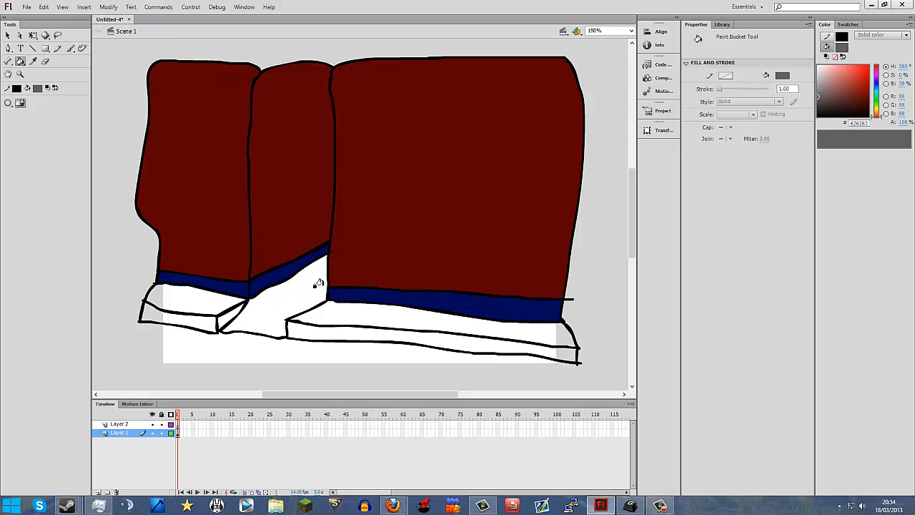
pyautogui.click(184, 299)
pyautogui.click(176, 322)
pyautogui.click(230, 318)
pyautogui.click(258, 307)
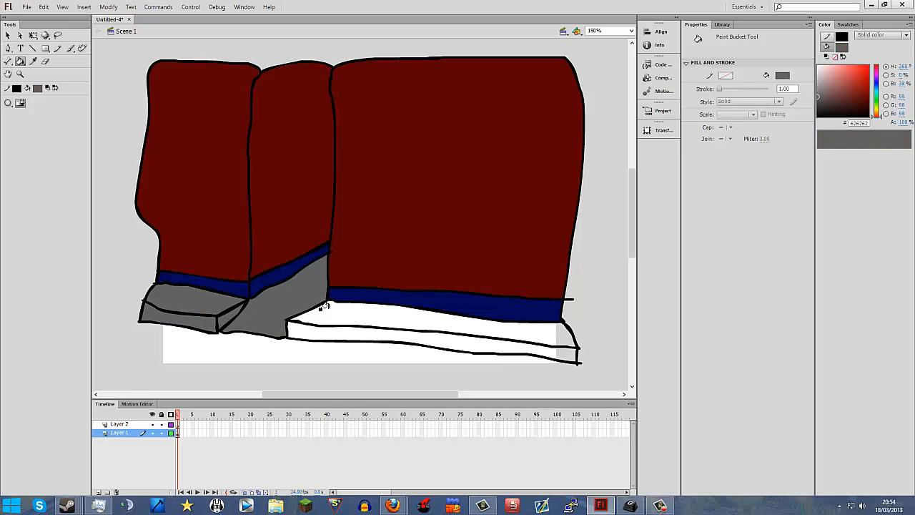
pyautogui.click(333, 316)
pyautogui.click(392, 336)
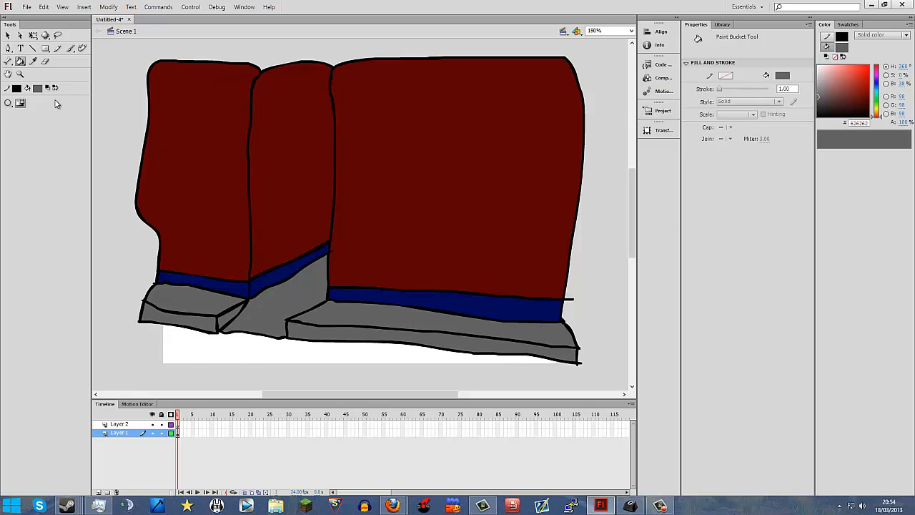
# - Brush a closed black outline below the grey slabs, extending past the stage's lower edge, and fill the enclosed strip with black 000000
pyautogui.click(70, 47)
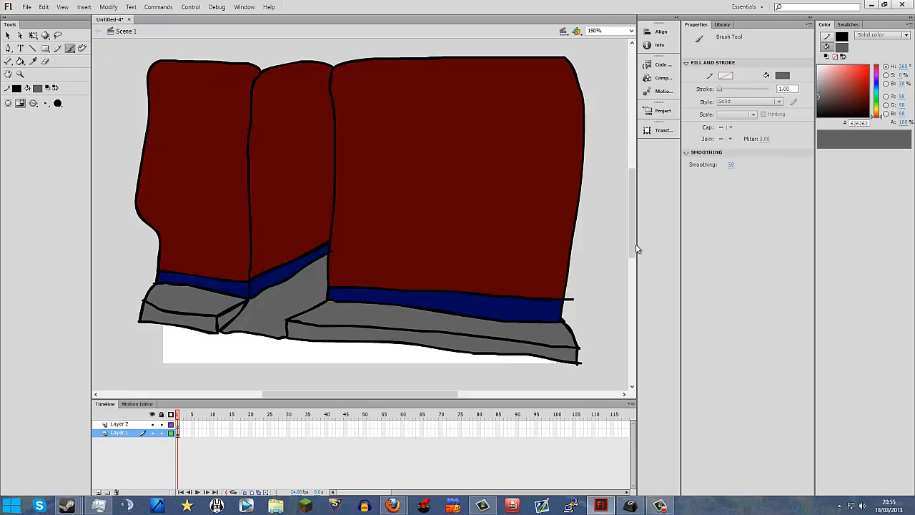
pyautogui.moveTo(825, 100); pyautogui.dragTo(762, 150)
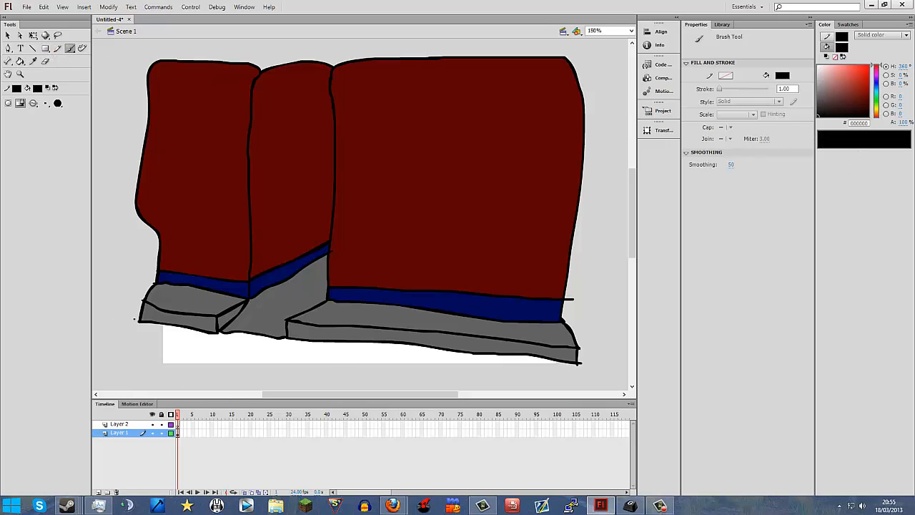
pyautogui.moveTo(140, 321)
pyautogui.mouseDown()
pyautogui.moveTo(112, 350)
pyautogui.moveTo(272, 383)
pyautogui.moveTo(379, 391)
pyautogui.mouseUp()
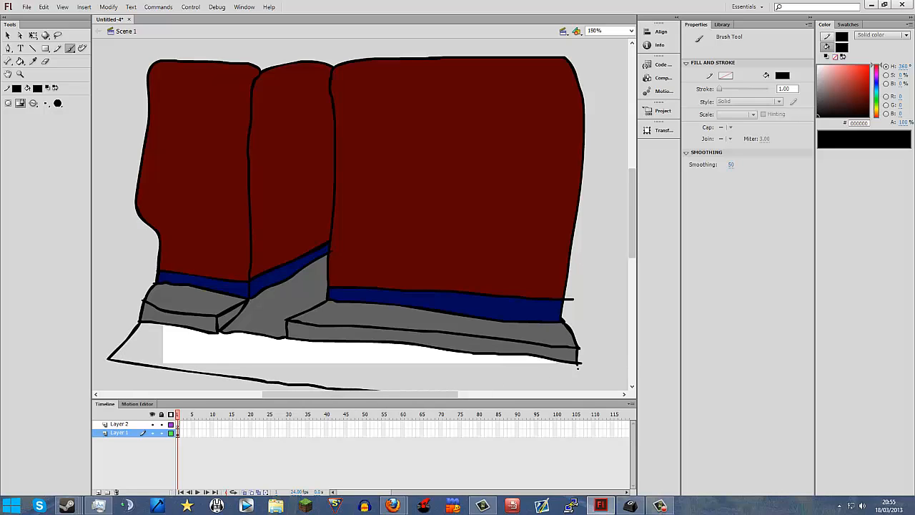
pyautogui.moveTo(633, 224)
pyautogui.mouseDown()
pyautogui.moveTo(636, 253)
pyautogui.moveTo(552, 304)
pyautogui.moveTo(369, 283)
pyautogui.mouseUp()
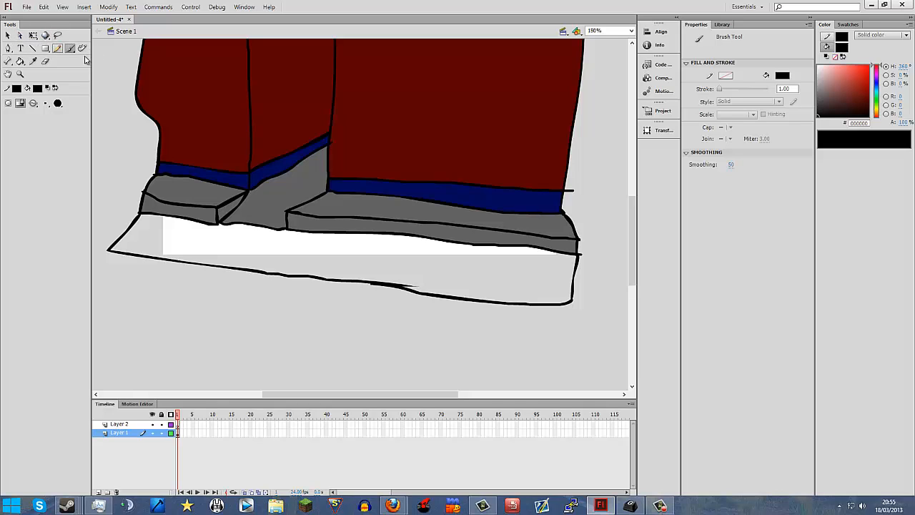
pyautogui.click(20, 61)
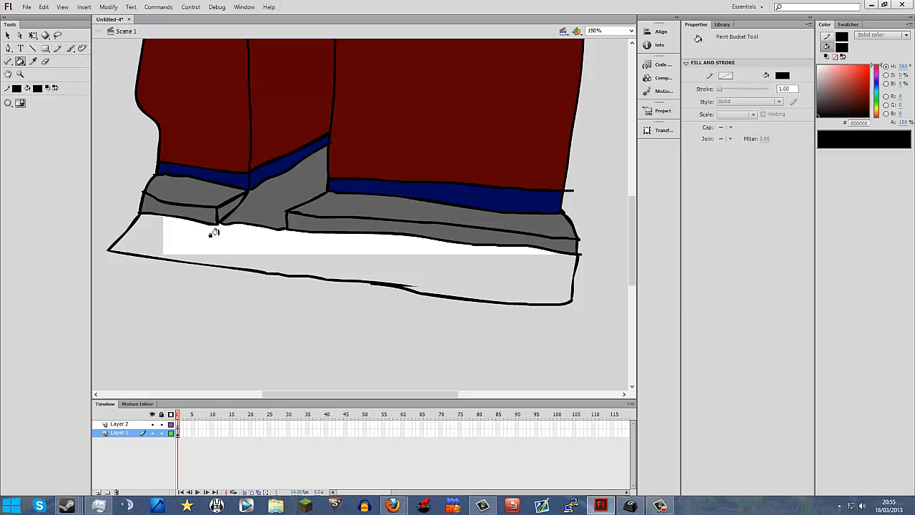
pyautogui.click(212, 231)
pyautogui.scroll(3, 325, 299)
pyautogui.scroll(2, 326, 299)
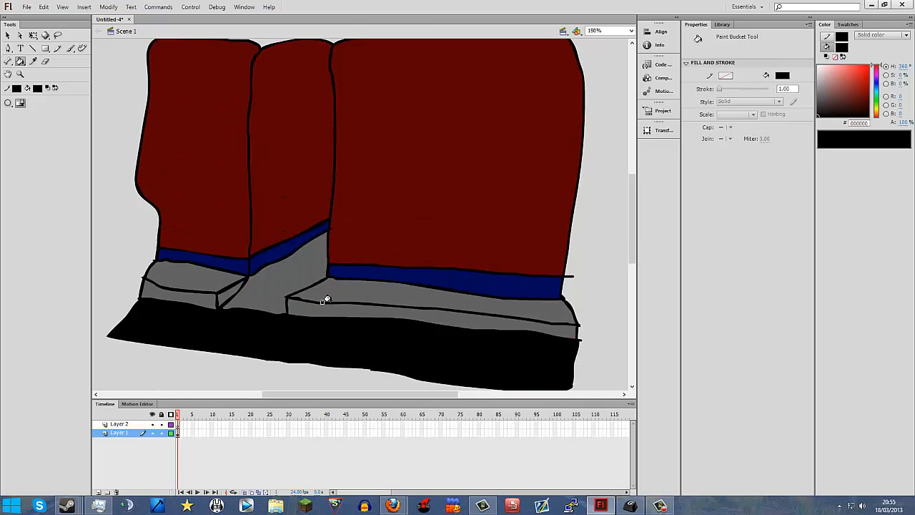
# - Test the movie to check how the background is framed, and close the preview window
pyautogui.scroll(-2, 325, 299)
pyautogui.hotkey('ctrl', 'Return')
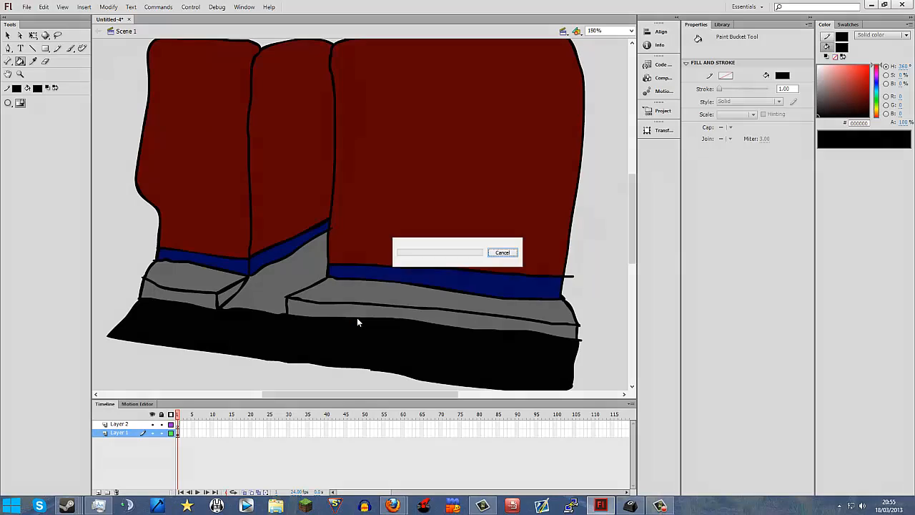
pyautogui.moveTo(449, 152); pyautogui.dragTo(538, 148)
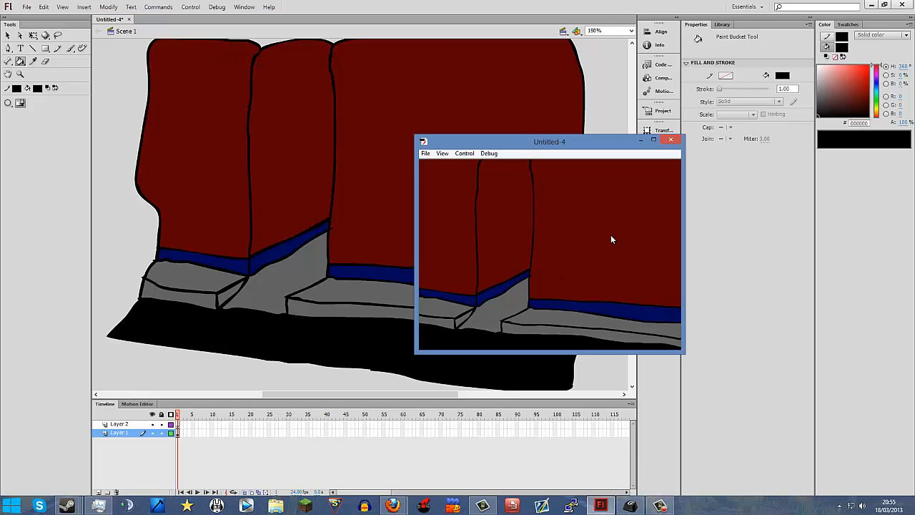
pyautogui.click(671, 141)
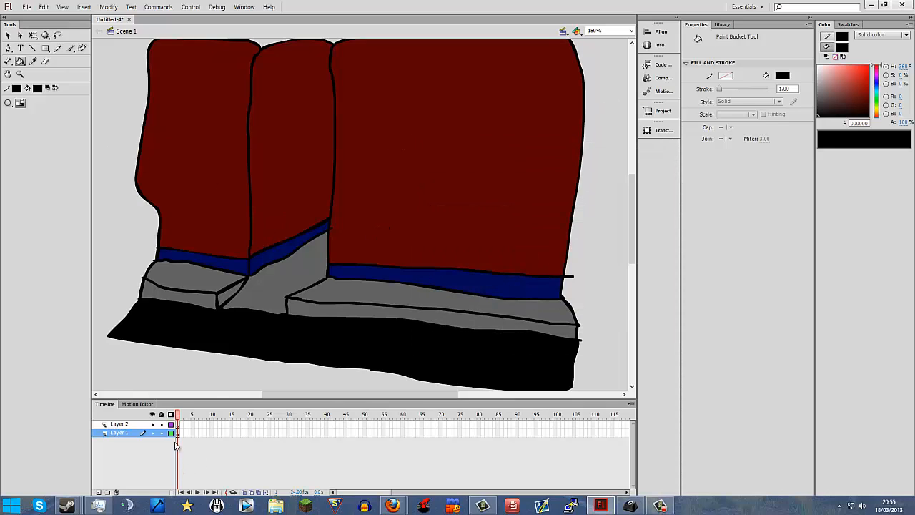
# - Select all of the background artwork on Layer 1 with the Free Transform tool
pyautogui.click(32, 35)
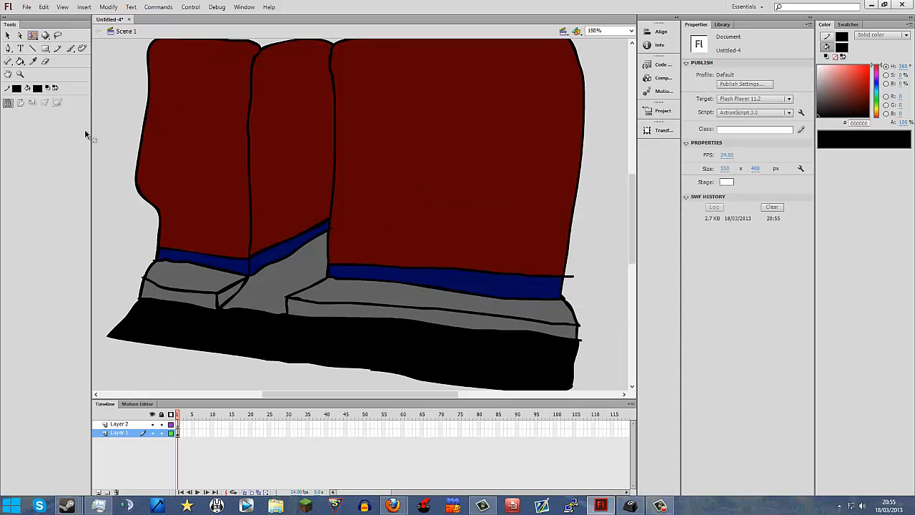
pyautogui.scroll(-3, 551, 372)
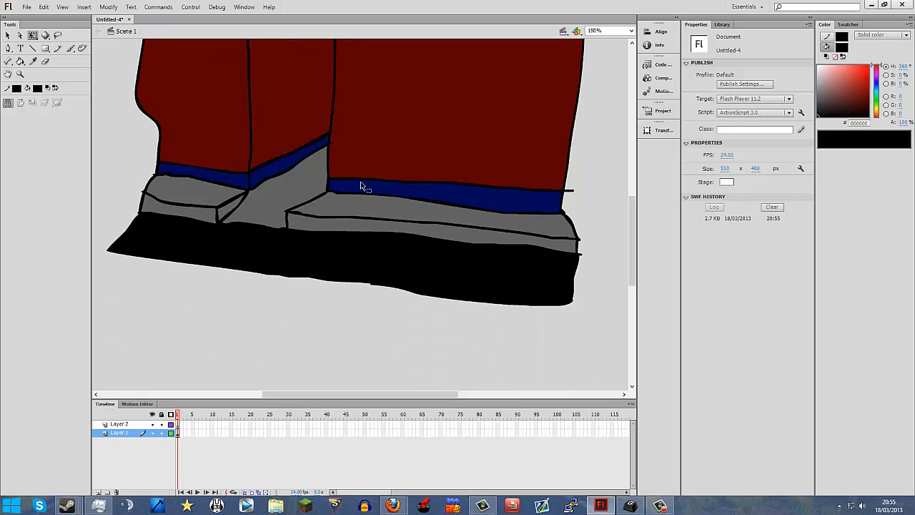
pyautogui.moveTo(584, 329); pyautogui.dragTo(584, 257)
pyautogui.click(631, 31)
pyautogui.click(601, 73)
pyautogui.scroll(2, 544, 160)
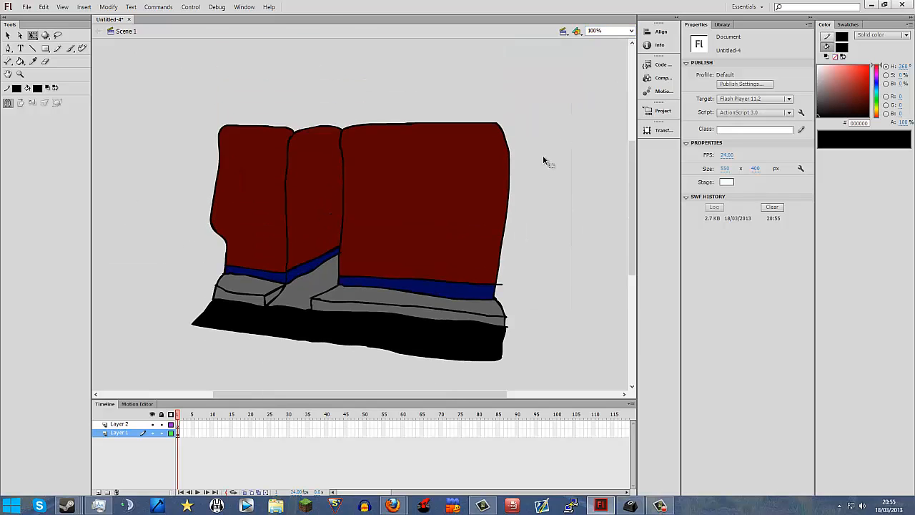
pyautogui.moveTo(136, 104)
pyautogui.mouseDown()
pyautogui.moveTo(580, 393)
pyautogui.moveTo(572, 390)
pyautogui.mouseUp()
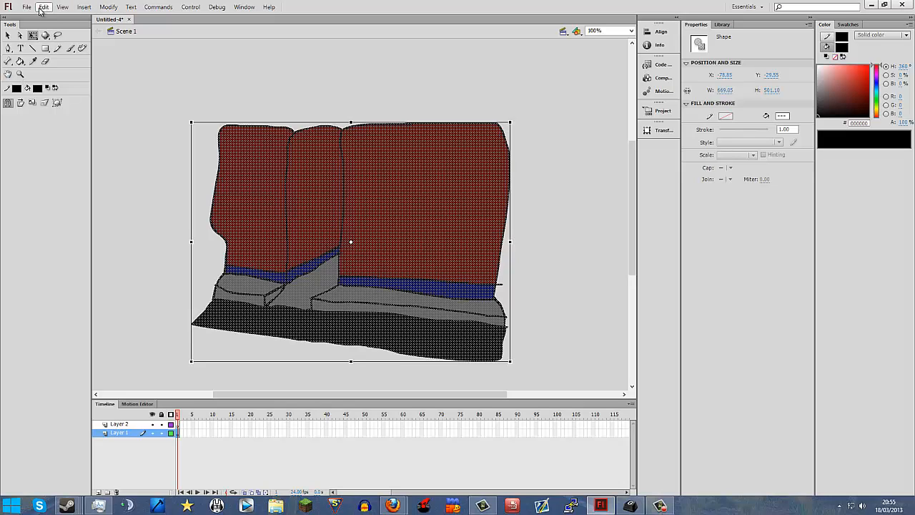
pyautogui.rightClick(288, 183)
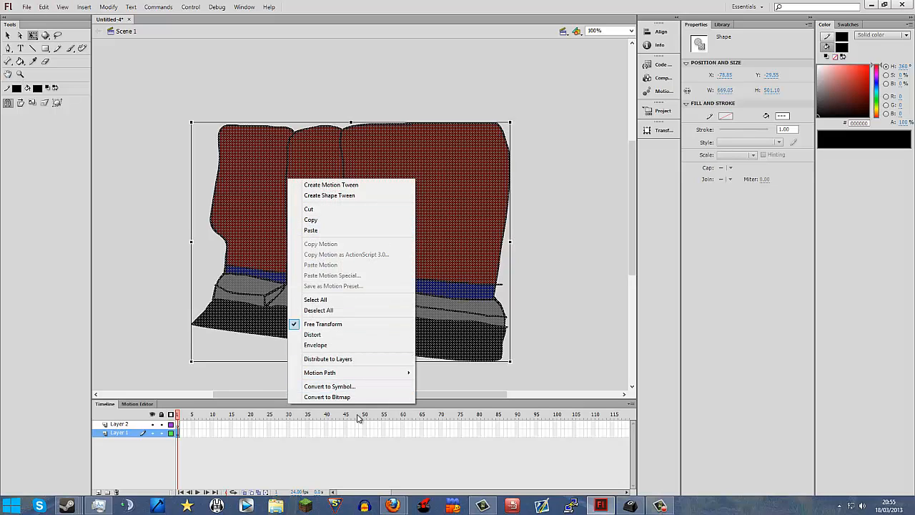
pyautogui.rightClick(357, 147)
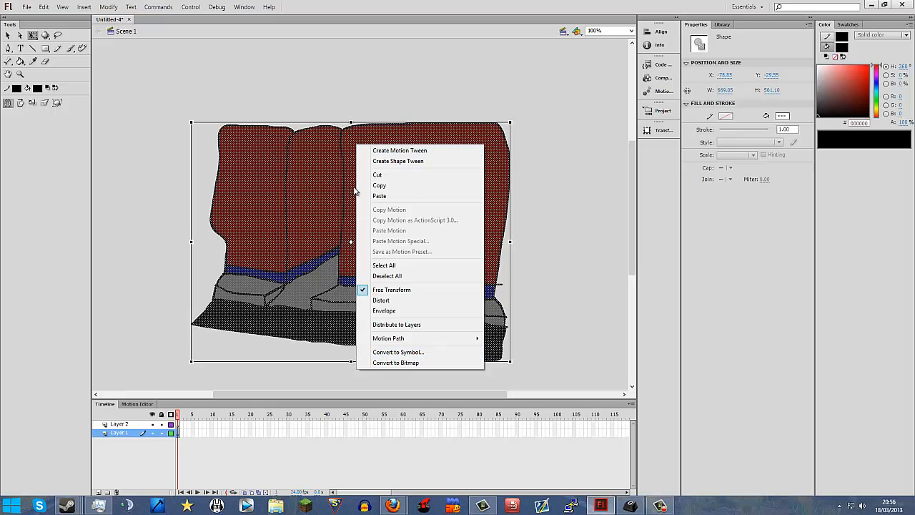
pyautogui.rightClick(318, 180)
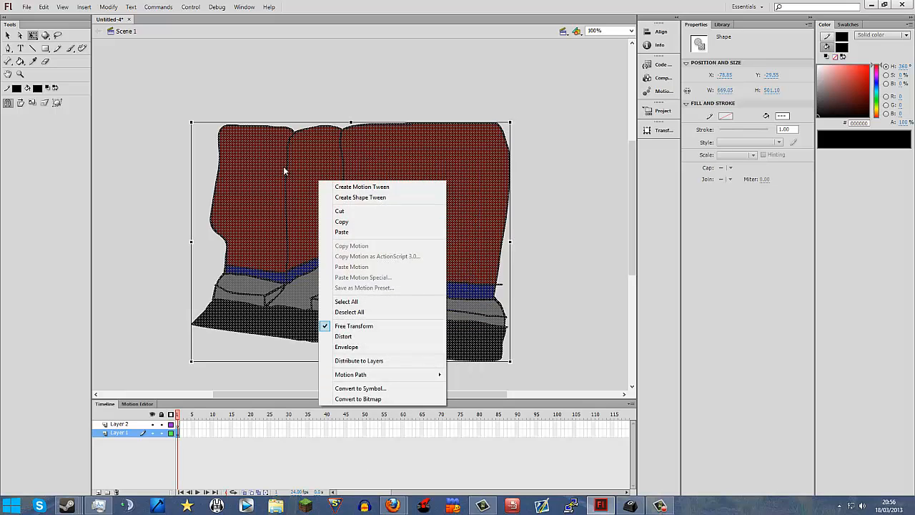
pyautogui.rightClick(379, 155)
pyautogui.click(32, 37)
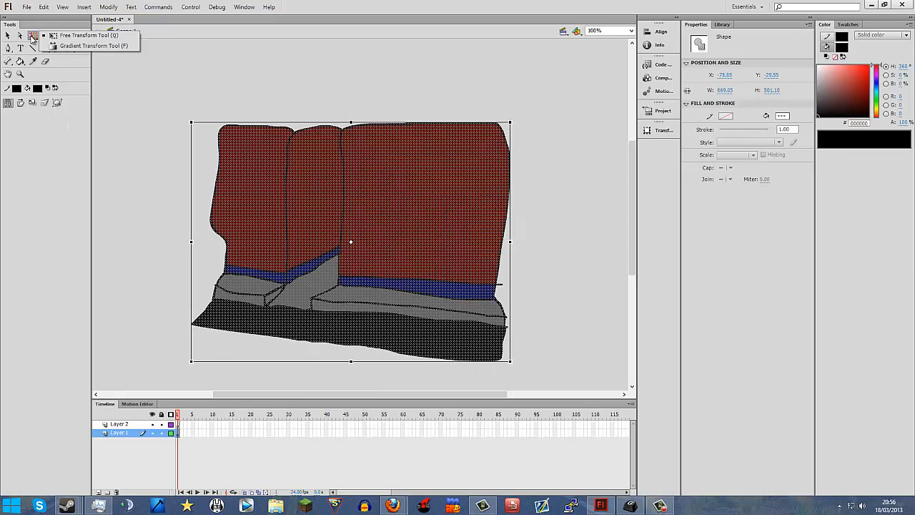
pyautogui.click(84, 35)
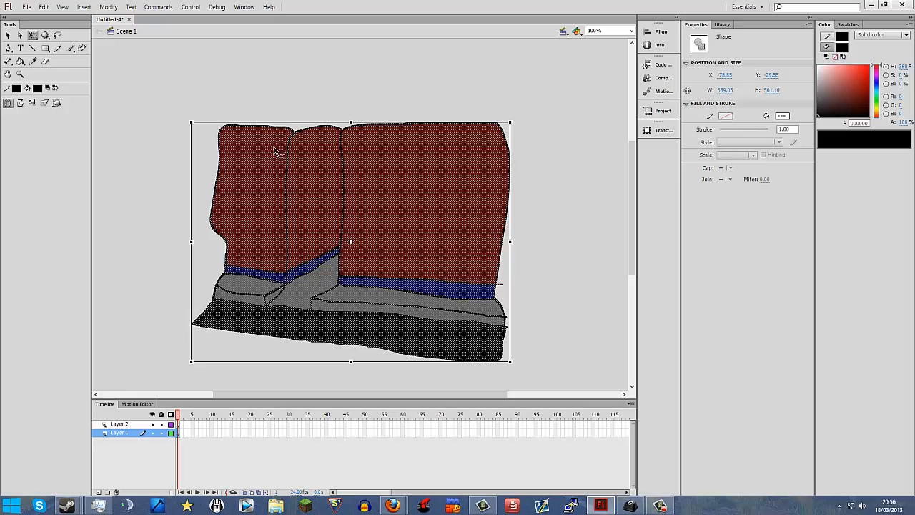
# - Convert the selected background artwork to a Graphic symbol named street
pyautogui.moveTo(147, 76); pyautogui.dragTo(522, 362)
pyautogui.rightClick(399, 204)
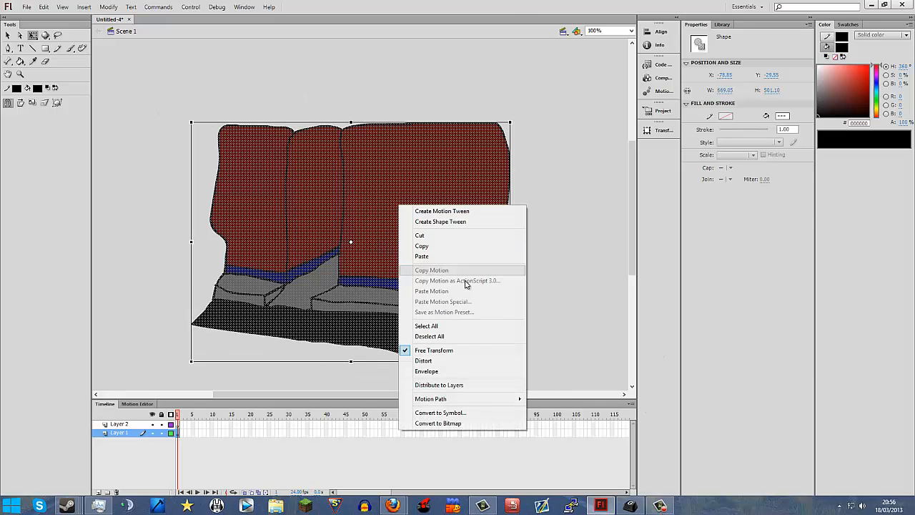
pyautogui.click(455, 416)
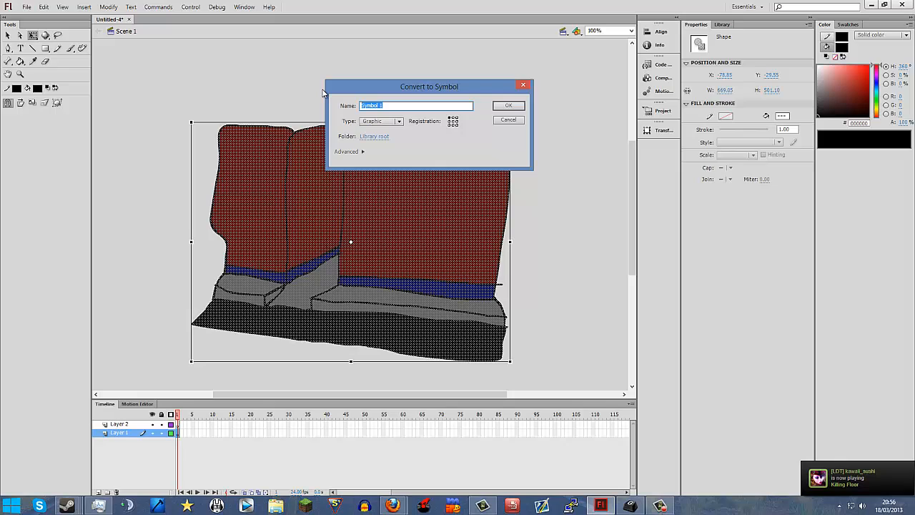
pyautogui.write('street')
pyautogui.press('Return')
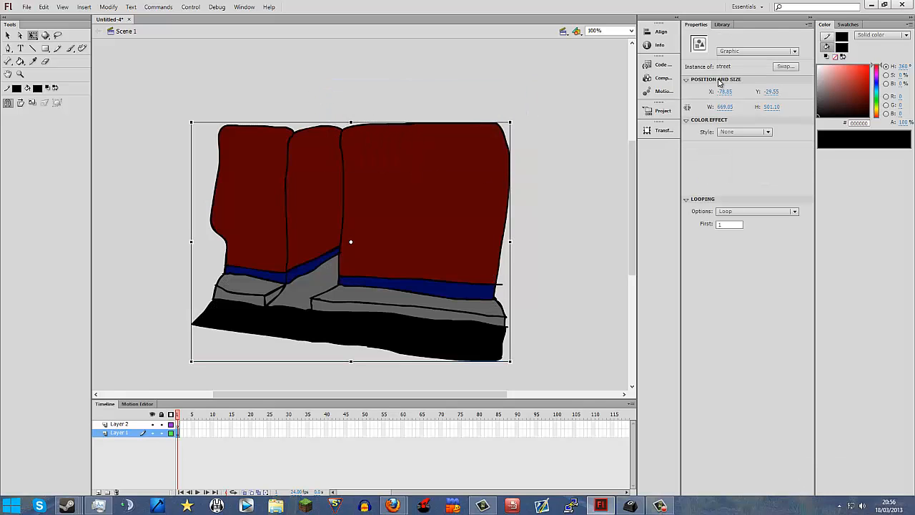
pyautogui.click(794, 52)
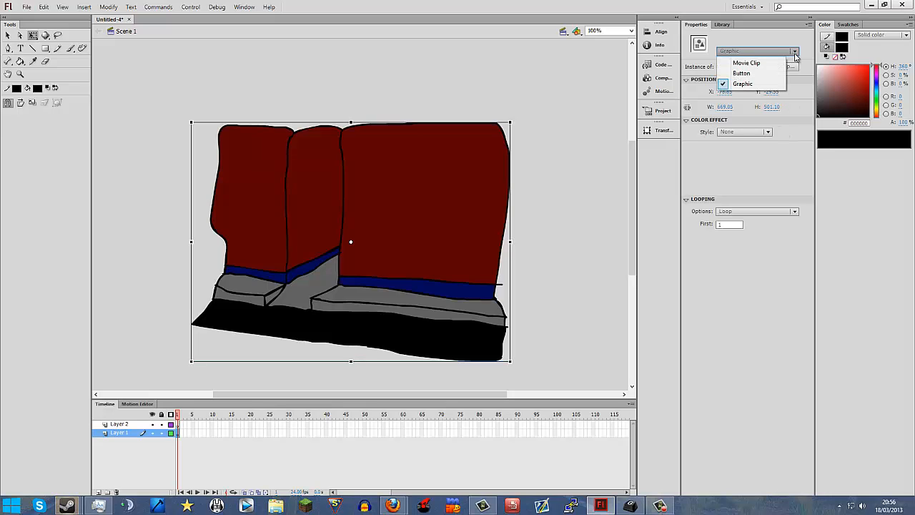
pyautogui.click(794, 52)
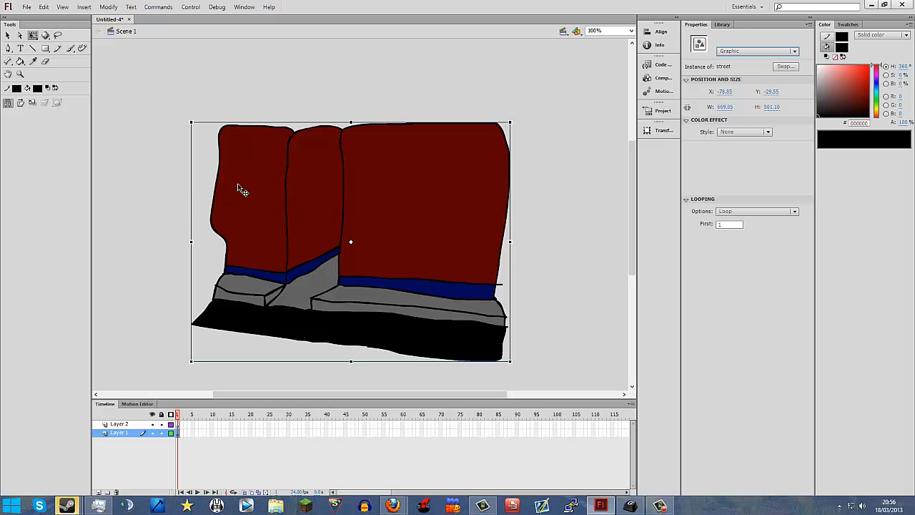
# - Try the street symbol at Y about -22 and about -41, testing the movie's framing at each position
pyautogui.moveTo(255, 150)
pyautogui.mouseDown()
pyautogui.moveTo(247, 154)
pyautogui.moveTo(368, 179)
pyautogui.moveTo(259, 163)
pyautogui.moveTo(257, 155)
pyautogui.mouseUp()
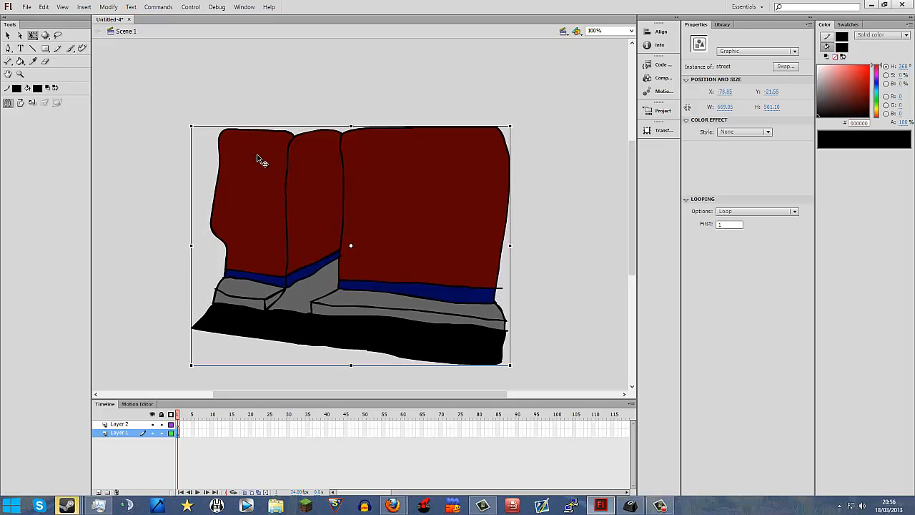
pyautogui.hotkey('ctrl', 'Return')
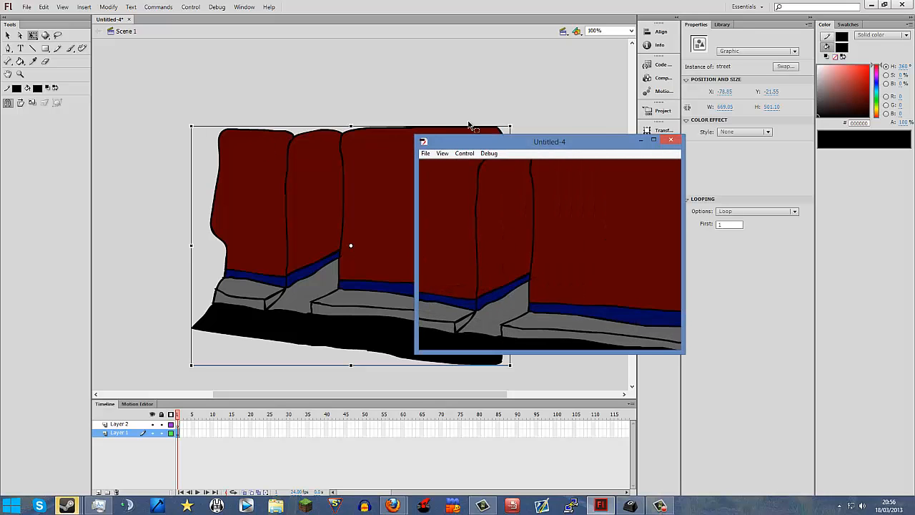
pyautogui.click(668, 144)
pyautogui.moveTo(430, 196); pyautogui.dragTo(431, 189)
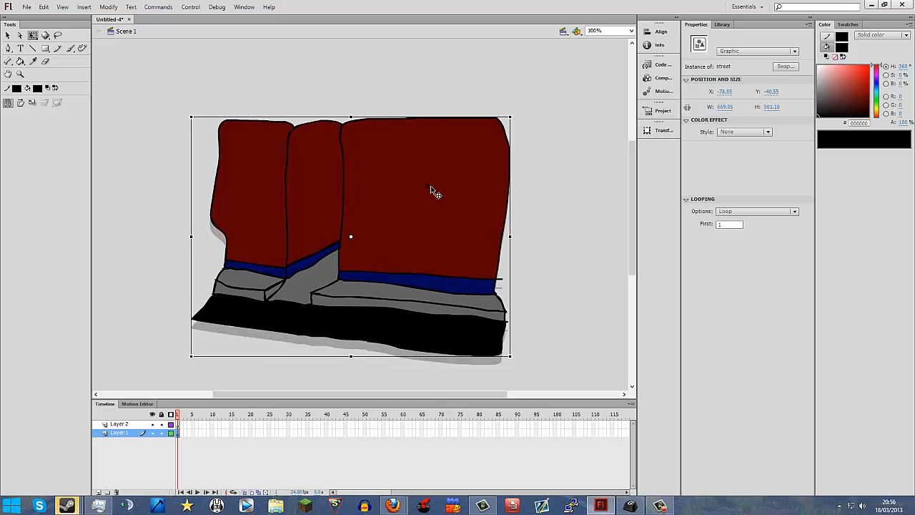
pyautogui.hotkey('ctrl', 'Return')
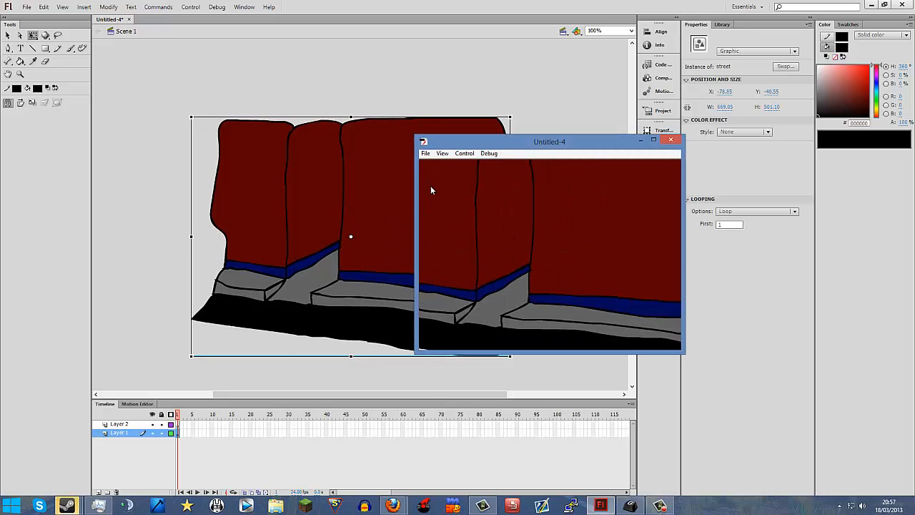
pyautogui.click(672, 142)
# - Move the street symbol to Y about -35, test the movie to check the framing, and close the preview
pyautogui.moveTo(461, 179); pyautogui.dragTo(459, 183)
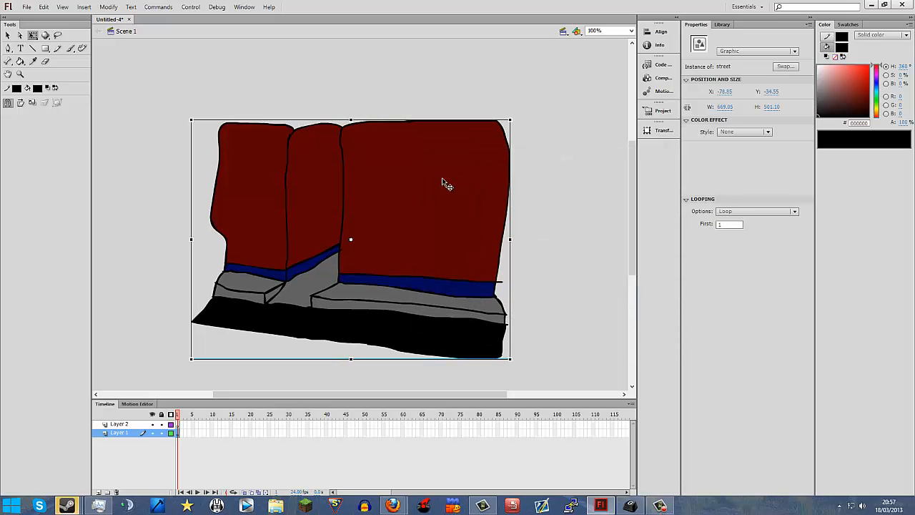
pyautogui.hotkey('ctrl', 'Return')
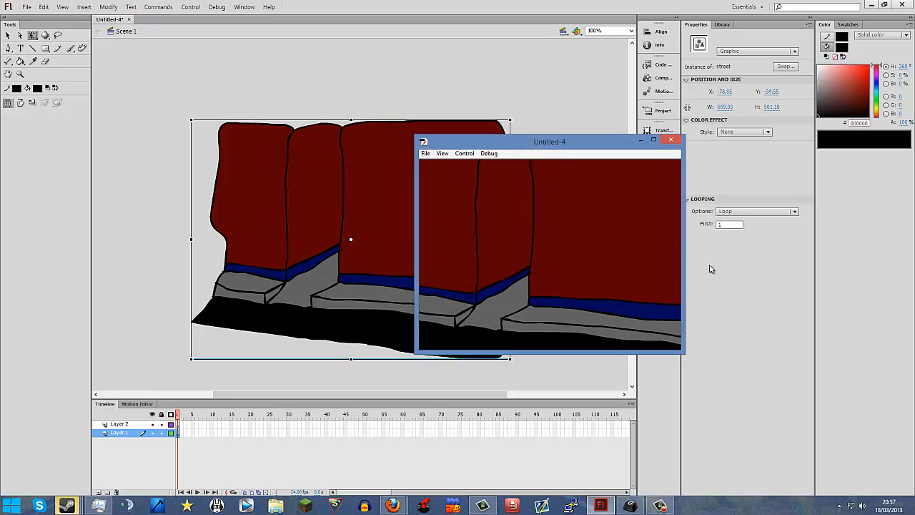
pyautogui.click(672, 140)
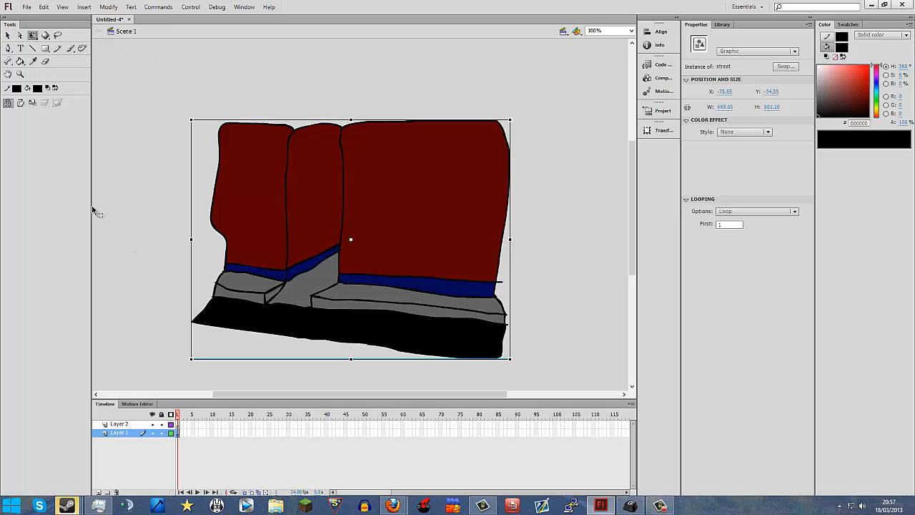
# - On Layer 2, brush a small character in the empty area beside the background, with a rounded head, two arms and a torso in black outline
pyautogui.click(124, 427)
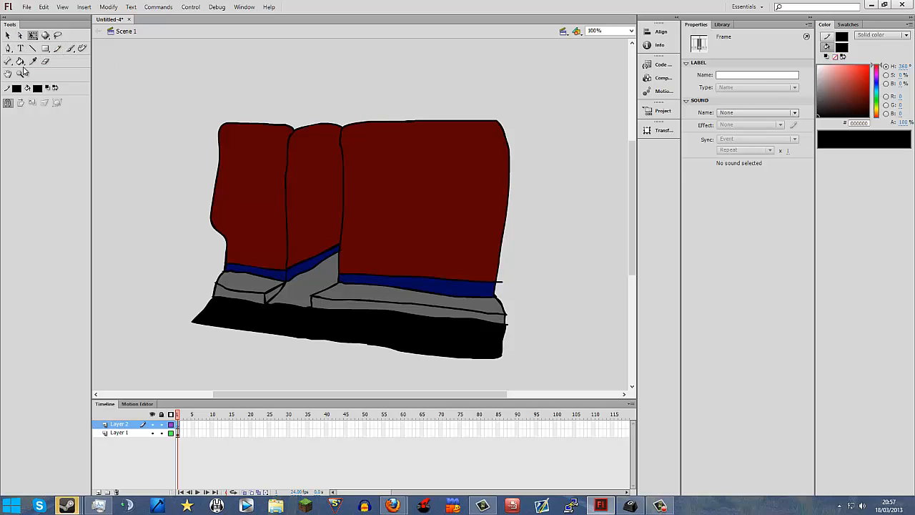
pyautogui.click(70, 48)
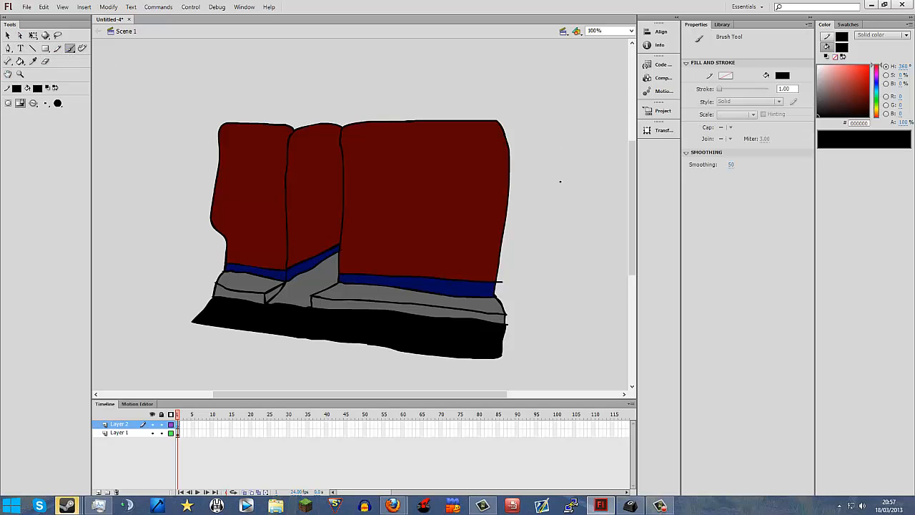
pyautogui.moveTo(411, 393); pyautogui.dragTo(472, 396)
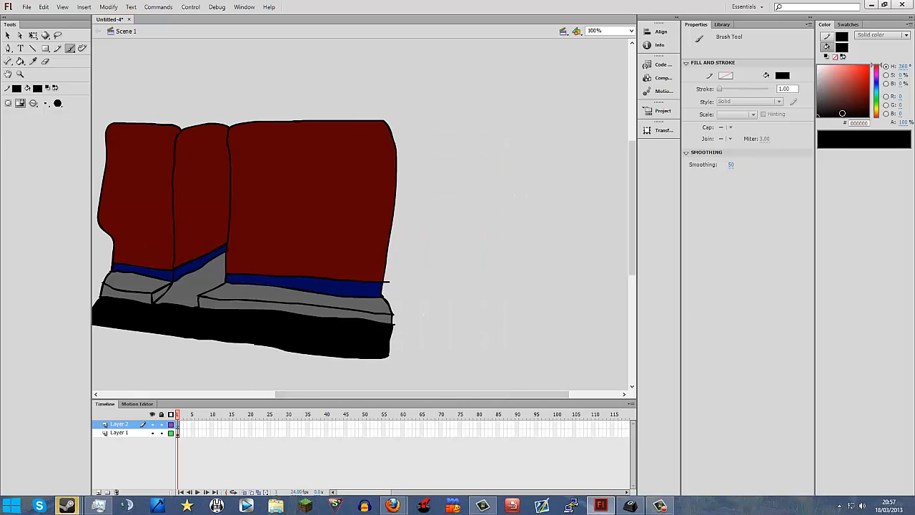
pyautogui.moveTo(489, 204)
pyautogui.mouseDown()
pyautogui.moveTo(500, 224)
pyautogui.moveTo(510, 221)
pyautogui.moveTo(501, 196)
pyautogui.mouseUp()
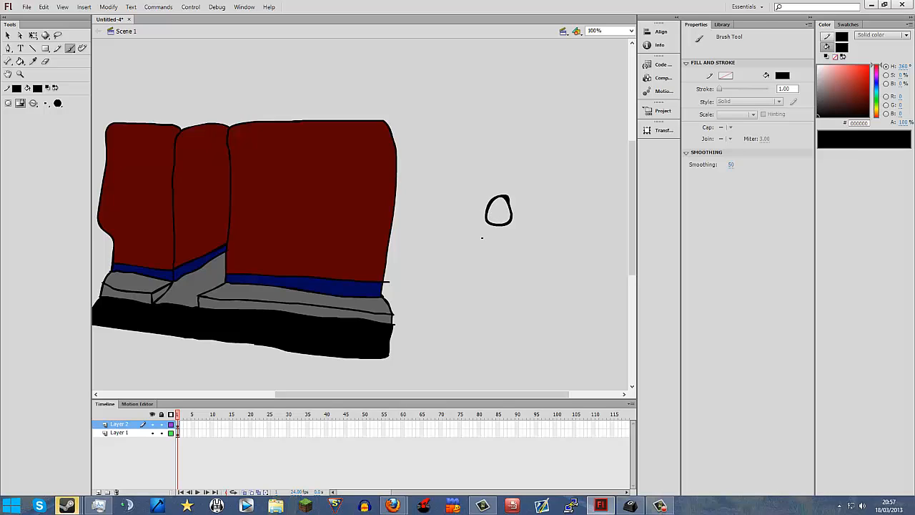
pyautogui.moveTo(491, 225)
pyautogui.mouseDown()
pyautogui.moveTo(487, 254)
pyautogui.moveTo(493, 251)
pyautogui.mouseUp()
pyautogui.moveTo(492, 256)
pyautogui.mouseDown()
pyautogui.moveTo(516, 261)
pyautogui.moveTo(503, 263)
pyautogui.moveTo(513, 263)
pyautogui.moveTo(509, 227)
pyautogui.mouseUp()
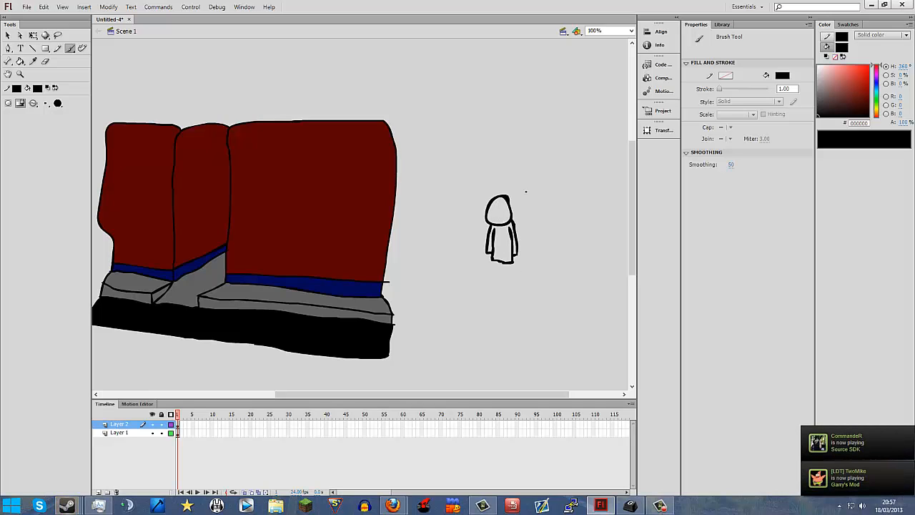
# - Brush a stern face inside the character's head, with slanted angry eyes, a short line on each cheek and a straight mouth
pyautogui.click(626, 31)
pyautogui.click(632, 31)
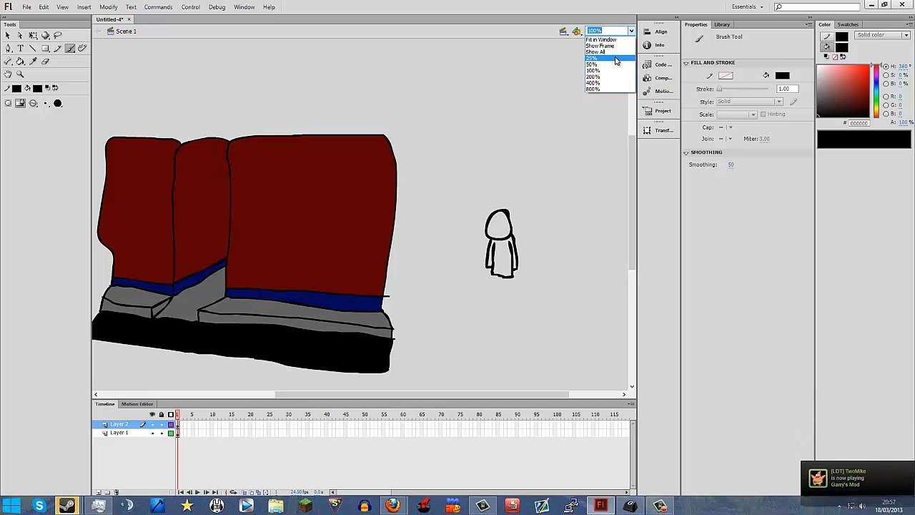
pyautogui.click(612, 78)
pyautogui.scroll(-3, 485, 248)
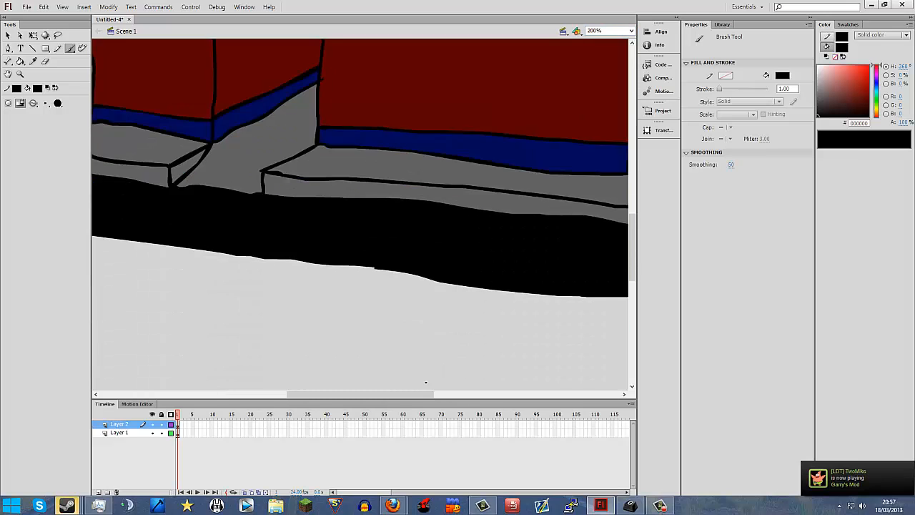
pyautogui.scroll(3, 486, 248)
pyautogui.moveTo(384, 394); pyautogui.dragTo(536, 380)
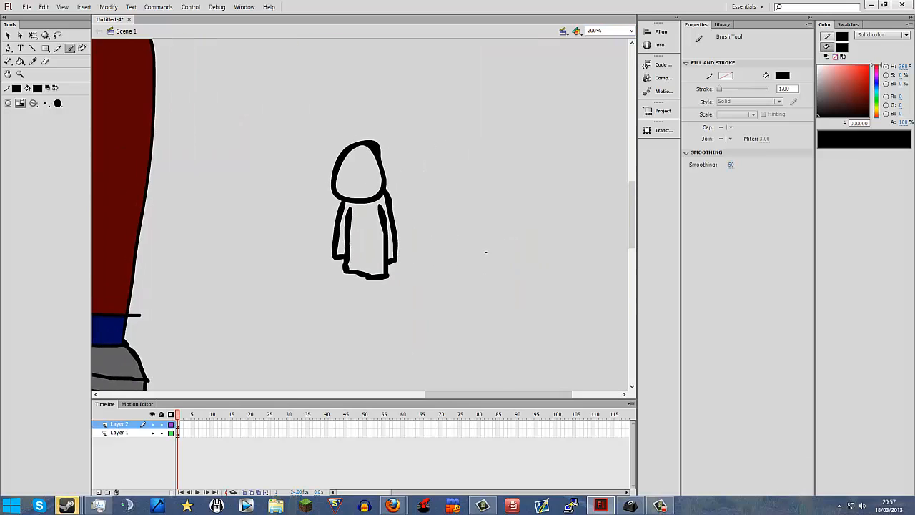
pyautogui.scroll(3, 280, 188)
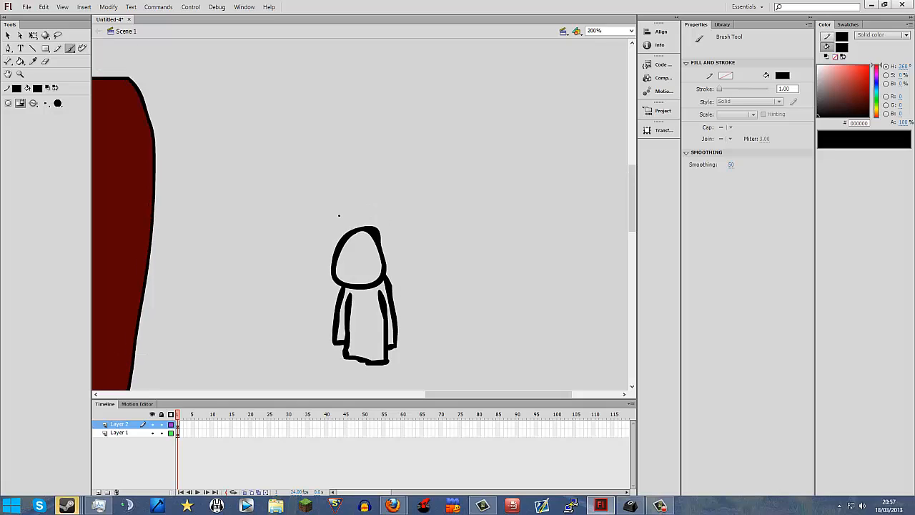
pyautogui.scroll(-3, 339, 212)
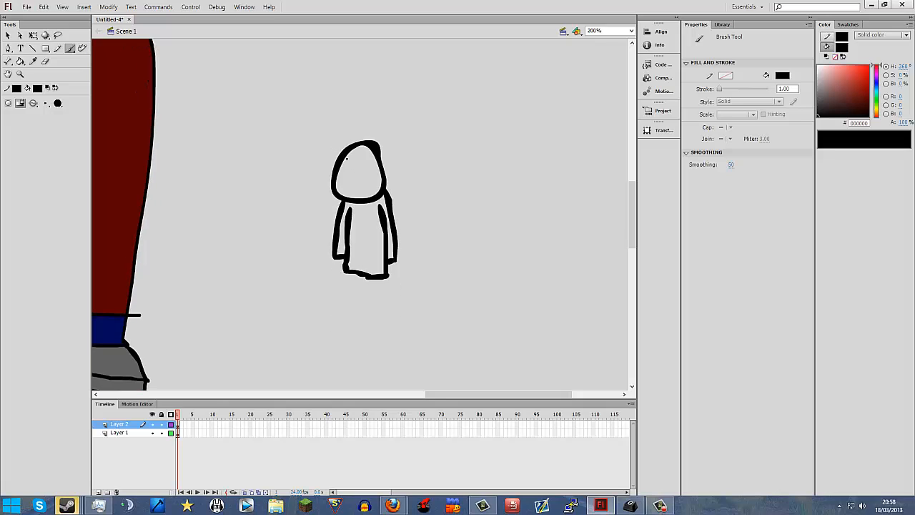
pyautogui.moveTo(347, 159); pyautogui.dragTo(358, 162)
pyautogui.moveTo(349, 161); pyautogui.dragTo(355, 166)
pyautogui.moveTo(362, 162); pyautogui.dragTo(374, 169)
pyautogui.hotkey('ctrl', 'z')
pyautogui.hotkey('ctrl', 'z')
pyautogui.moveTo(362, 162)
pyautogui.mouseDown()
pyautogui.moveTo(371, 171)
pyautogui.moveTo(376, 163)
pyautogui.mouseUp()
pyautogui.hotkey('ctrl', 'z')
pyautogui.moveTo(347, 179)
pyautogui.mouseDown()
pyautogui.moveTo(347, 191)
pyautogui.moveTo(372, 186)
pyautogui.mouseUp()
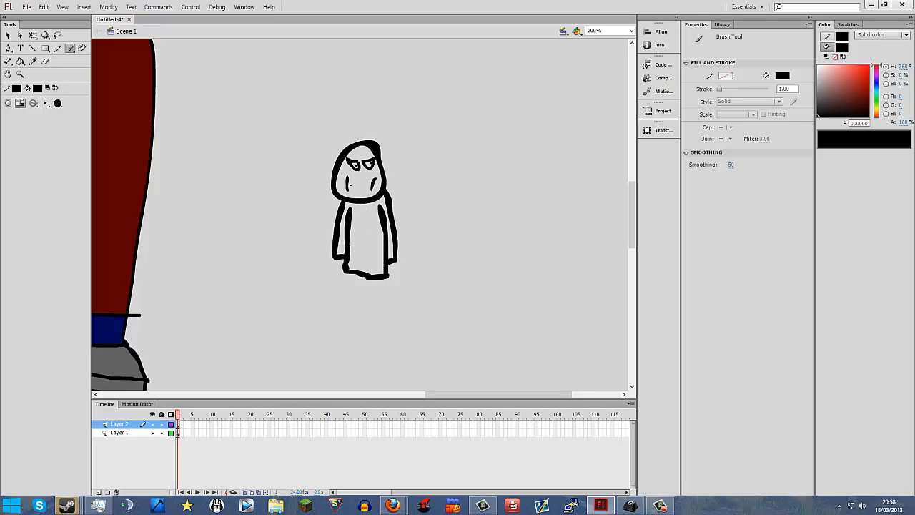
pyautogui.moveTo(351, 184); pyautogui.dragTo(356, 186)
# - Brush the character's hands and decorate the shirt with a partly filled oval logo above the word ROCK
pyautogui.moveTo(371, 218)
pyautogui.mouseDown()
pyautogui.moveTo(352, 221)
pyautogui.moveTo(369, 234)
pyautogui.moveTo(369, 219)
pyautogui.mouseUp()
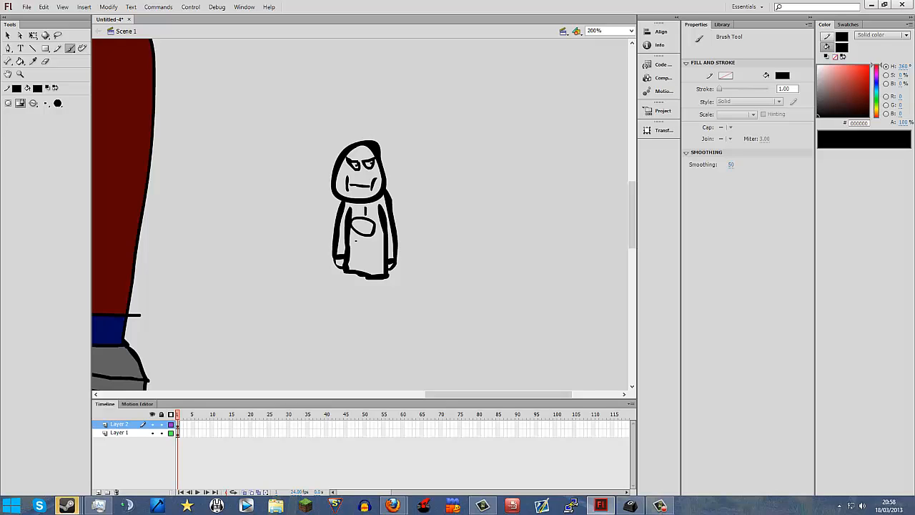
pyautogui.moveTo(353, 236)
pyautogui.mouseDown()
pyautogui.moveTo(351, 244)
pyautogui.moveTo(374, 249)
pyautogui.mouseUp()
pyautogui.moveTo(382, 240); pyautogui.dragTo(384, 251)
pyautogui.moveTo(353, 222); pyautogui.dragTo(371, 231)
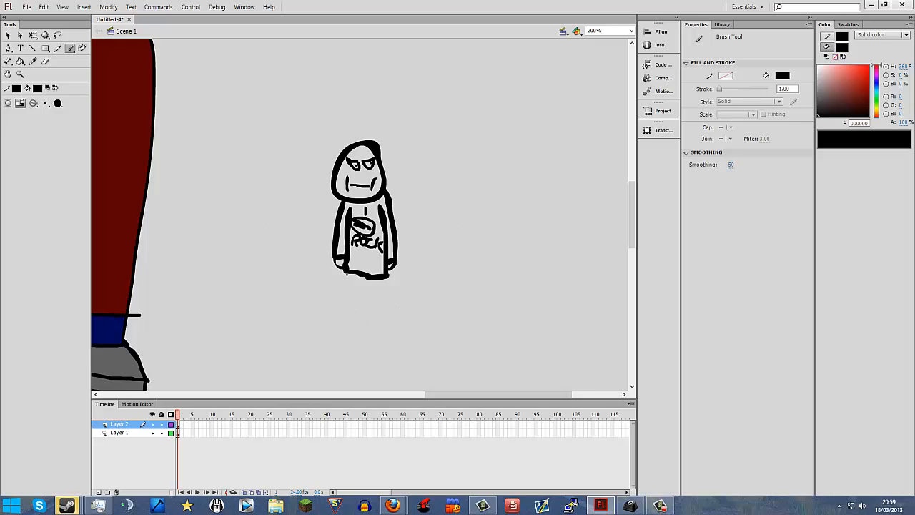
pyautogui.click(632, 33)
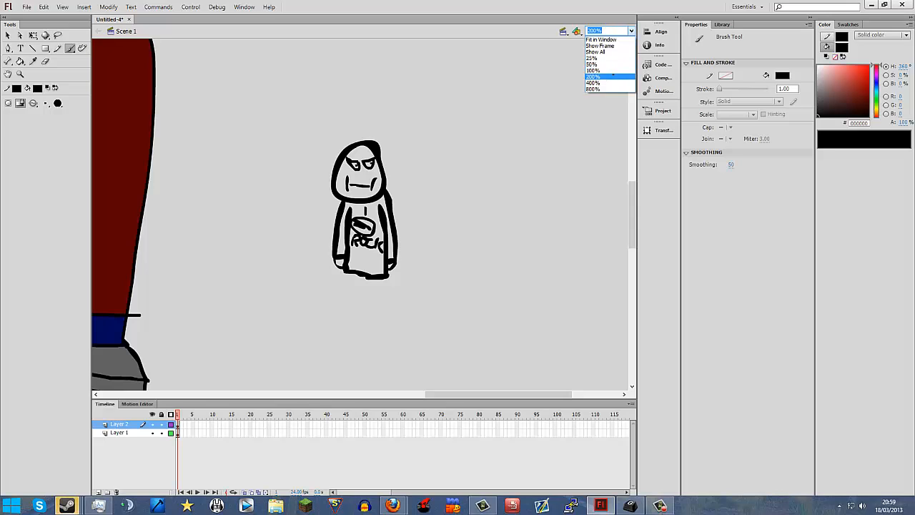
# - Brush two legs and a pair of shoes in black outline beneath the character's torso
pyautogui.click(631, 32)
pyautogui.click(632, 33)
pyautogui.click(619, 70)
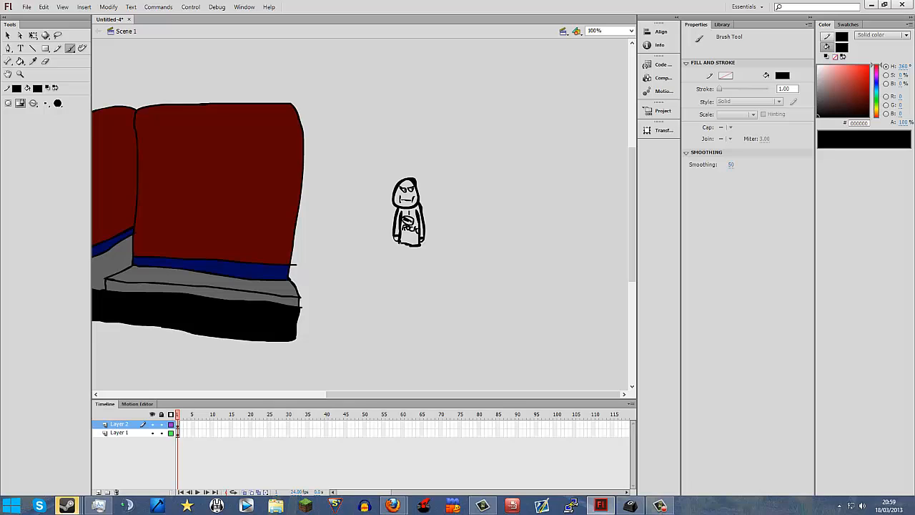
pyautogui.moveTo(399, 244)
pyautogui.mouseDown()
pyautogui.moveTo(400, 279)
pyautogui.moveTo(414, 275)
pyautogui.moveTo(411, 257)
pyautogui.moveTo(420, 274)
pyautogui.moveTo(421, 245)
pyautogui.mouseUp()
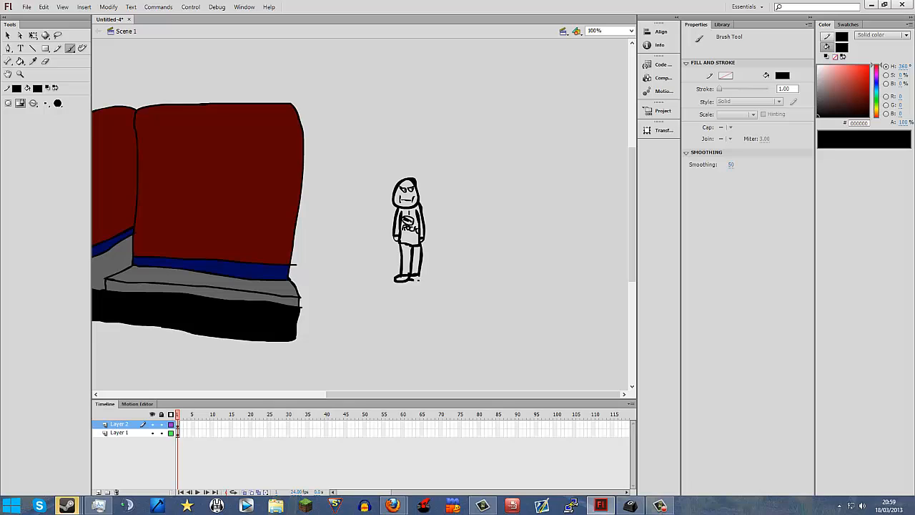
pyautogui.moveTo(418, 280)
pyautogui.mouseDown()
pyautogui.moveTo(430, 275)
pyautogui.moveTo(413, 275)
pyautogui.mouseUp()
# - Fill the character's shirt and sleeves with bright green 4AFF00, undoing the stray fill that recolours the outline
pyautogui.moveTo(853, 81); pyautogui.dragTo(881, 102)
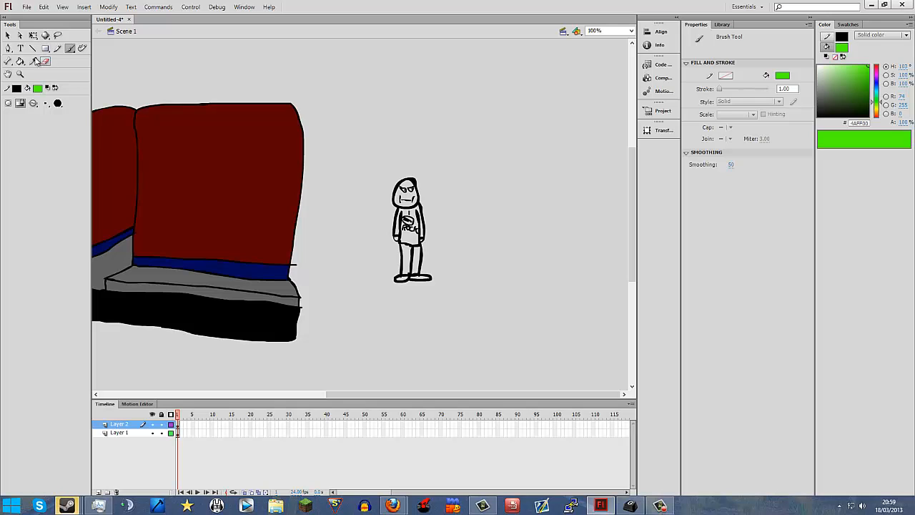
pyautogui.click(20, 61)
pyautogui.click(397, 238)
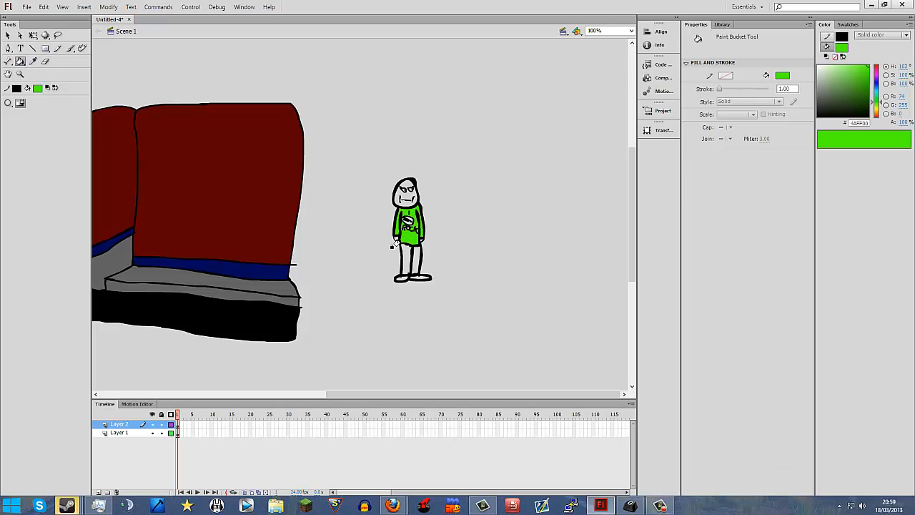
pyautogui.click(403, 223)
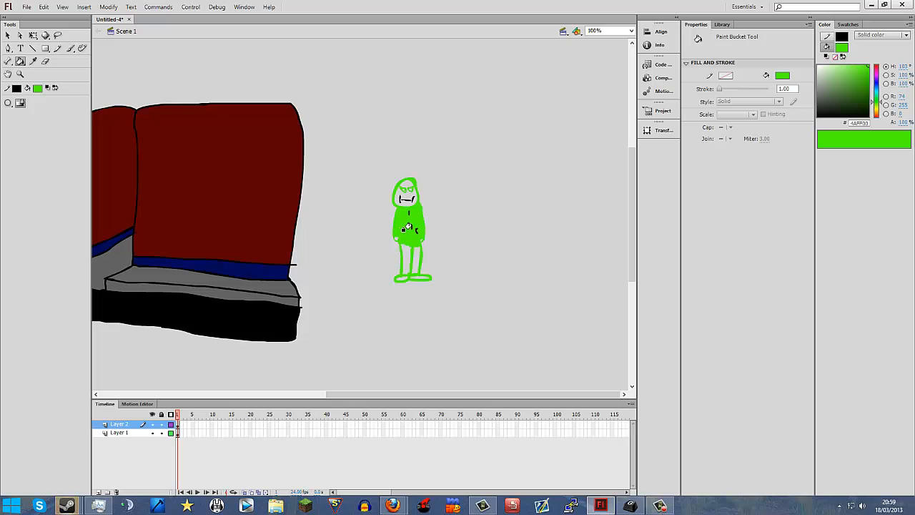
pyautogui.hotkey('ctrl', 'z')
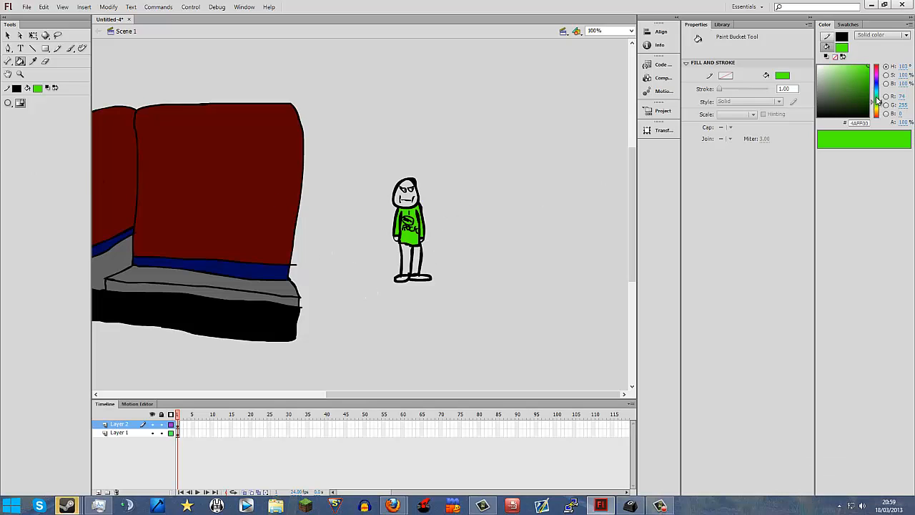
# - Fill both trouser legs with cyan 00FFF7 and both shoes with blue 1200FF, undoing the stray blue fill on the outline
pyautogui.click(877, 93)
pyautogui.click(400, 262)
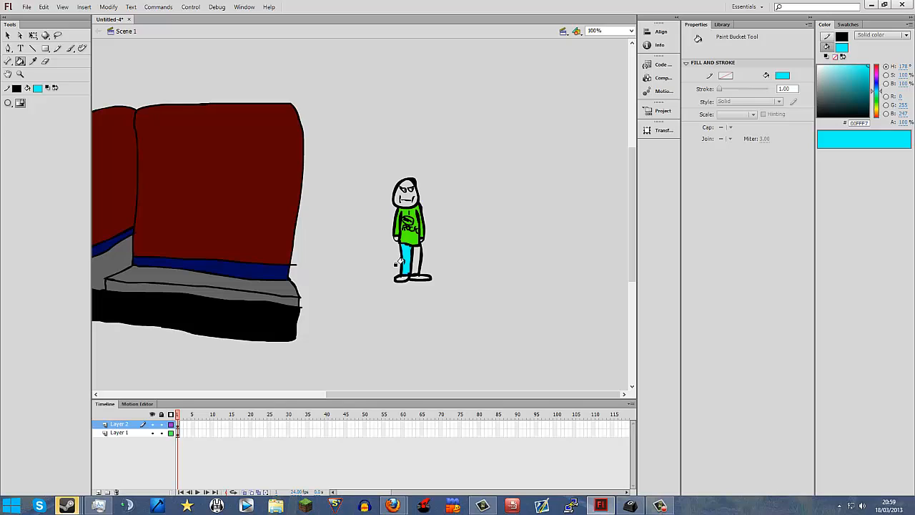
pyautogui.click(412, 264)
pyautogui.moveTo(879, 91); pyautogui.dragTo(878, 80)
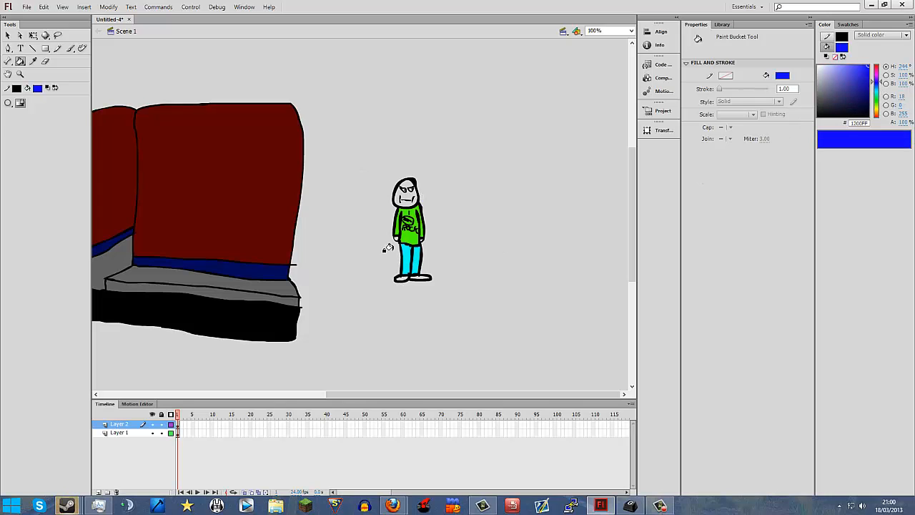
pyautogui.click(399, 279)
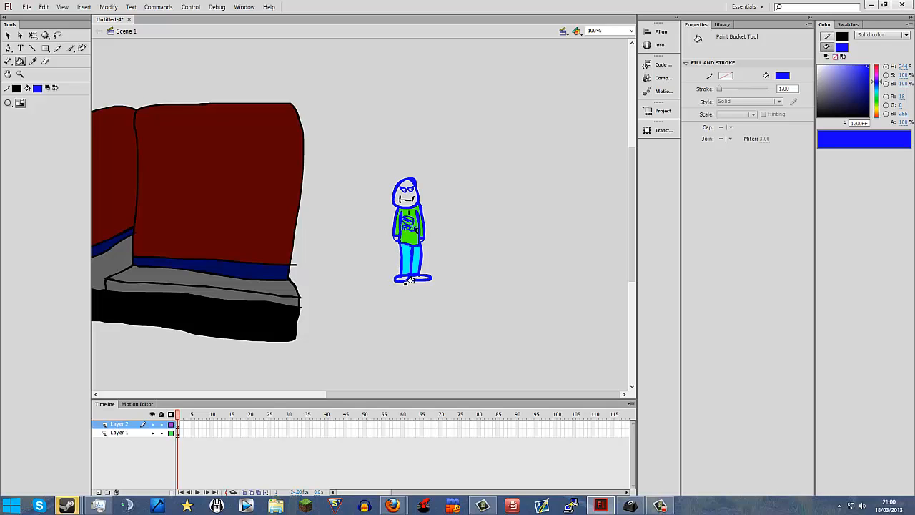
pyautogui.hotkey('ctrl', 'z')
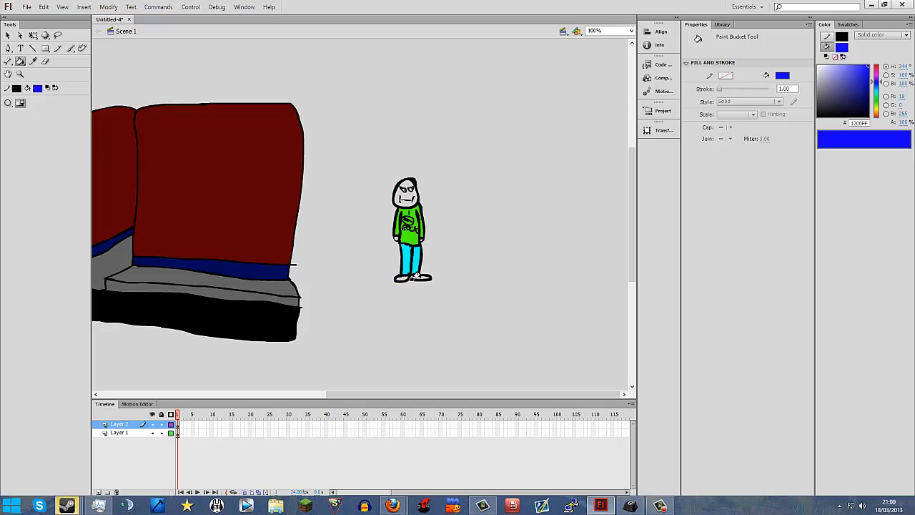
pyautogui.click(399, 279)
# - Mix the pale yellow skin colour FFF18C and fill the character's face and hands with it
pyautogui.moveTo(881, 83); pyautogui.dragTo(885, 65)
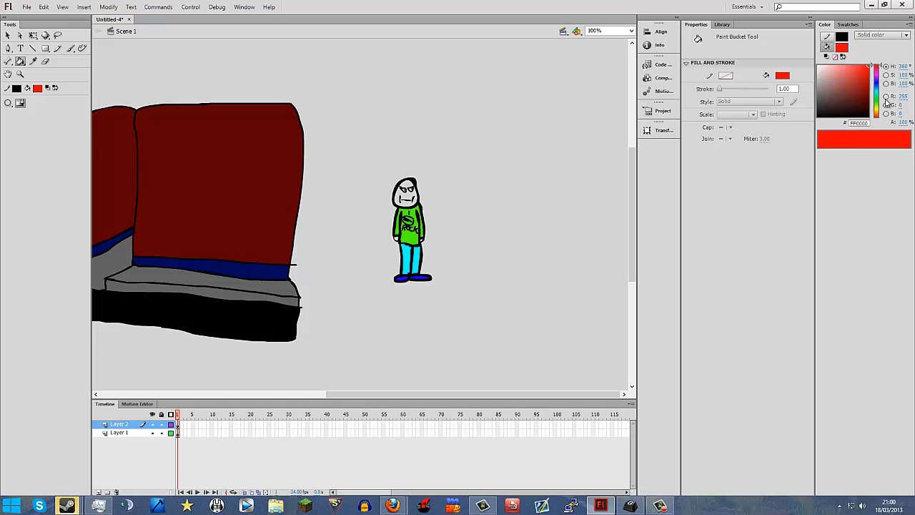
pyautogui.moveTo(878, 98); pyautogui.dragTo(879, 106)
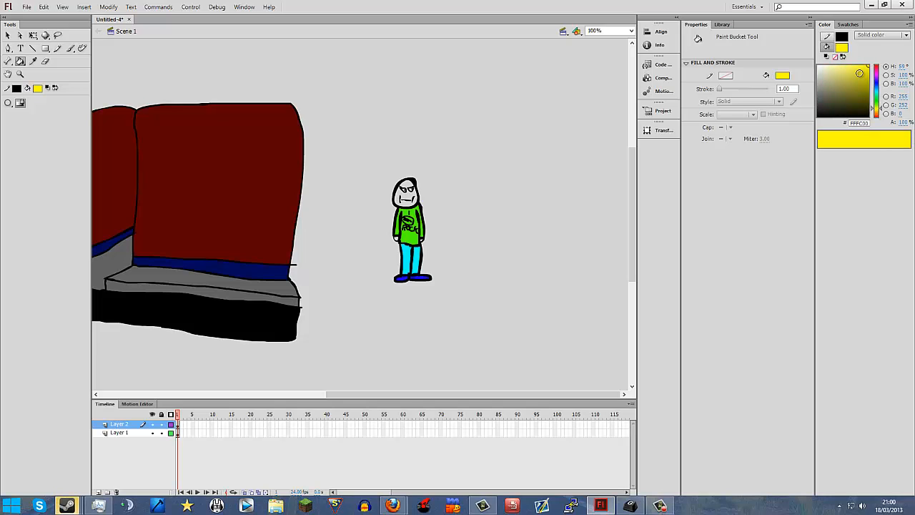
pyautogui.moveTo(859, 73); pyautogui.dragTo(841, 65)
pyautogui.moveTo(877, 111); pyautogui.dragTo(876, 113)
pyautogui.click(406, 188)
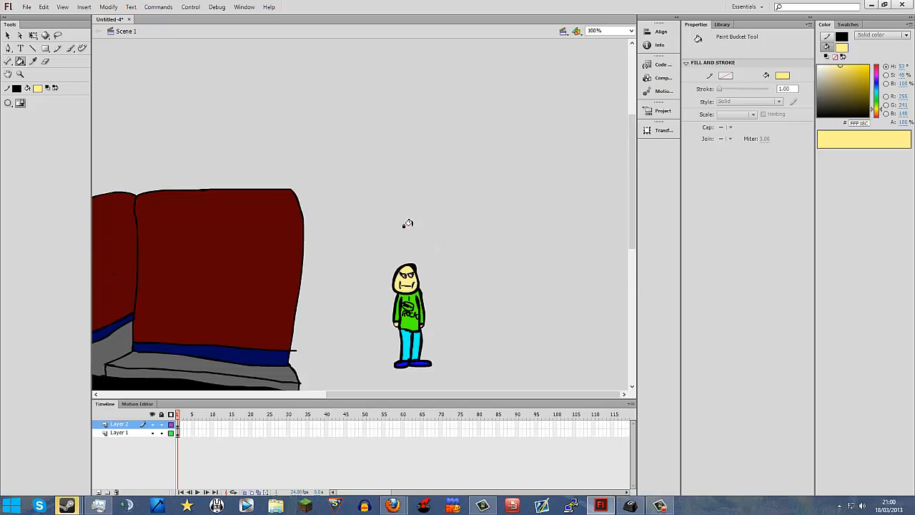
# - Fill the character's eyes with white FFFFFF and undo the stray white fill on the outline
pyautogui.moveTo(839, 73); pyautogui.dragTo(819, 65)
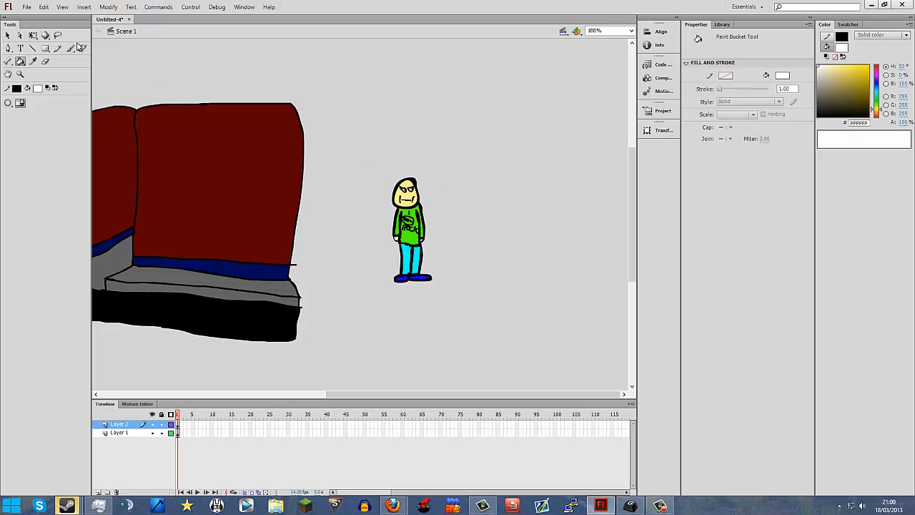
pyautogui.click(632, 31)
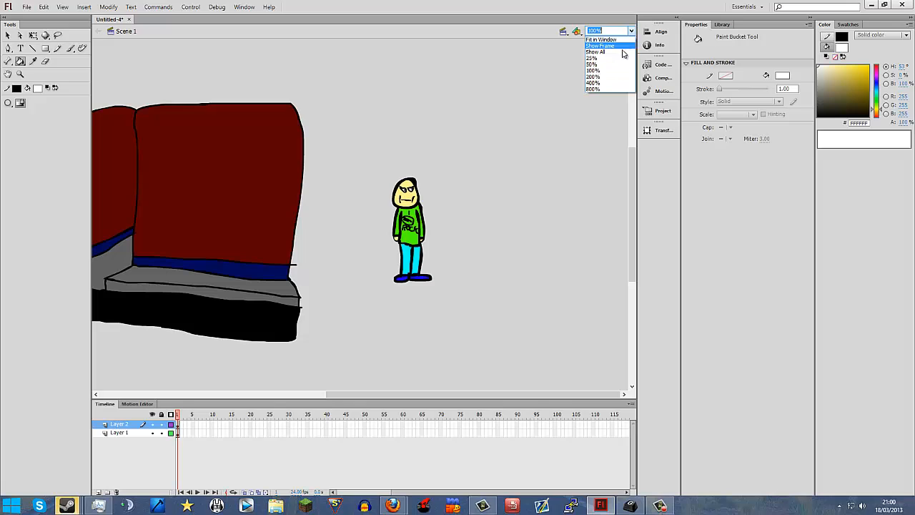
pyautogui.click(612, 77)
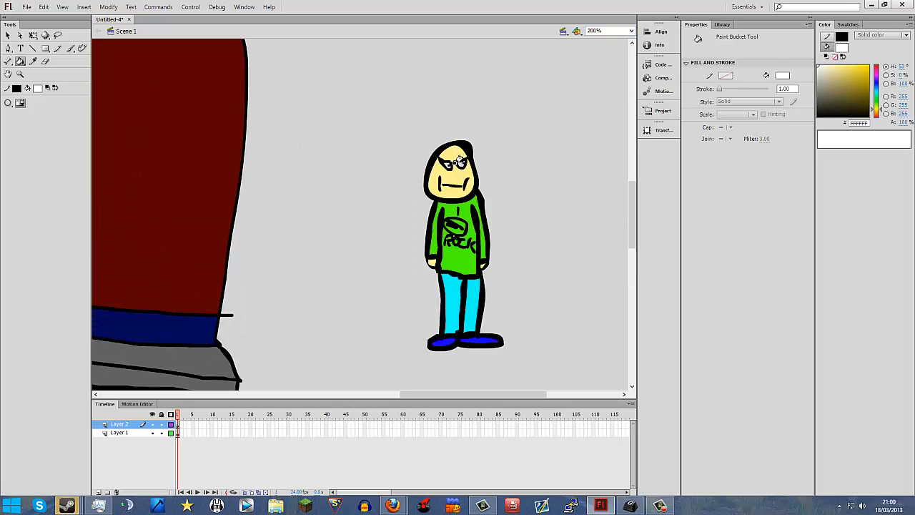
pyautogui.click(455, 167)
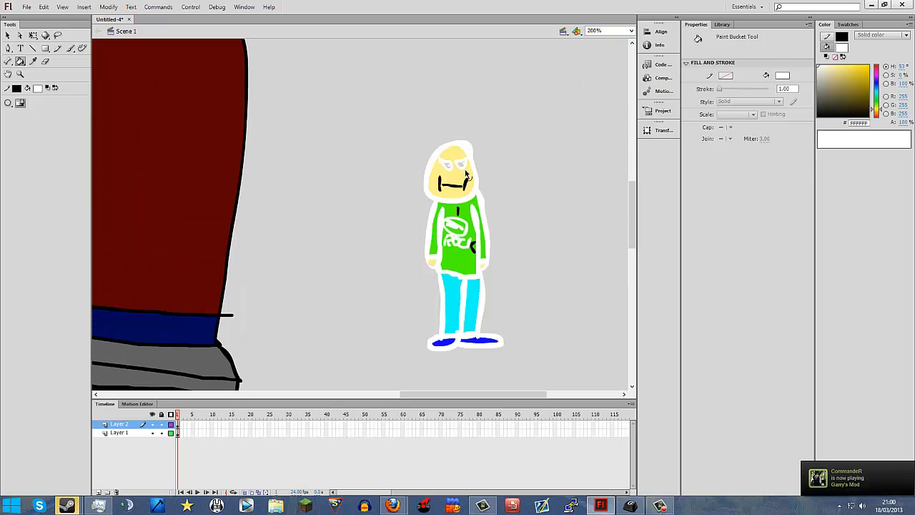
pyautogui.hotkey('ctrl', 'z')
pyautogui.hotkey('ctrl', 'y')
pyautogui.hotkey('ctrl', 'z')
pyautogui.hotkey('ctrl', 'y')
pyautogui.hotkey('ctrl', 'z')
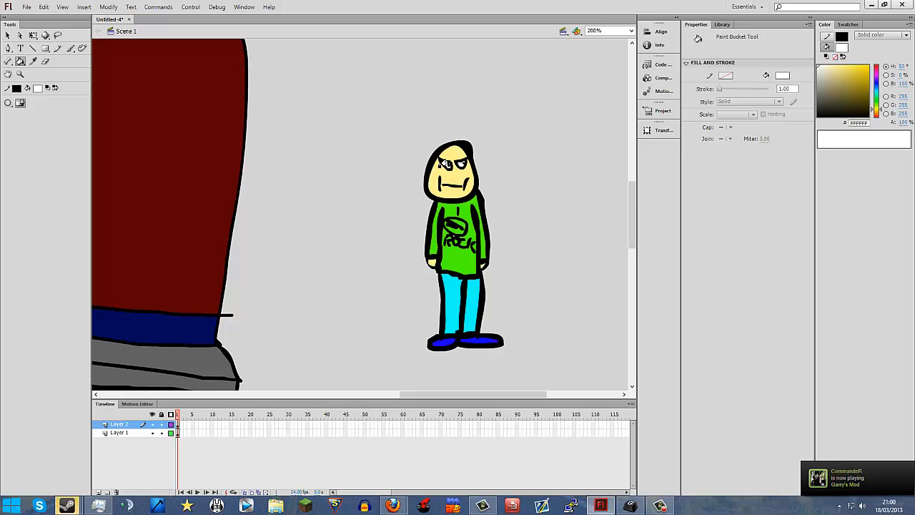
# - Select the whole character and convert it to a graphic symbol named guywhoisswagger
pyautogui.scroll(-3, 496, 290)
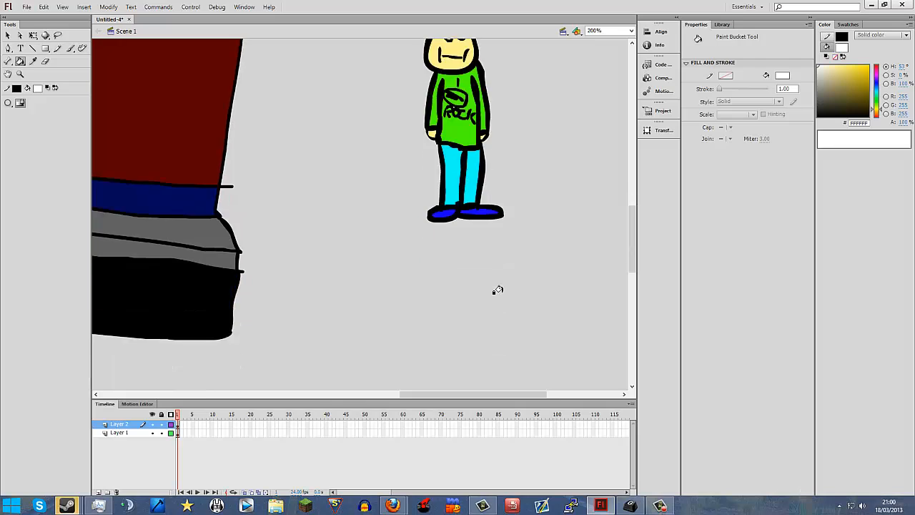
pyautogui.scroll(4, 493, 289)
pyautogui.scroll(-3, 429, 201)
pyautogui.scroll(2, 402, 200)
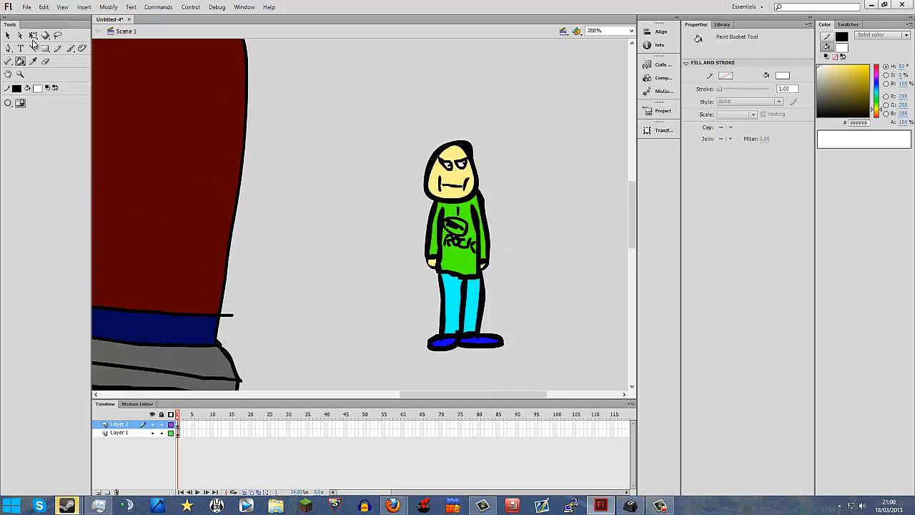
pyautogui.click(33, 36)
pyautogui.moveTo(359, 97); pyautogui.dragTo(564, 392)
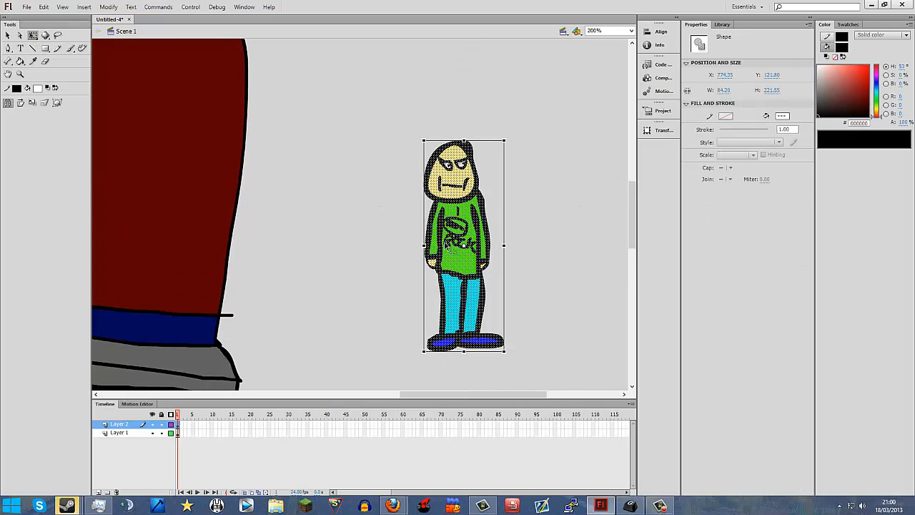
pyautogui.press('F8')
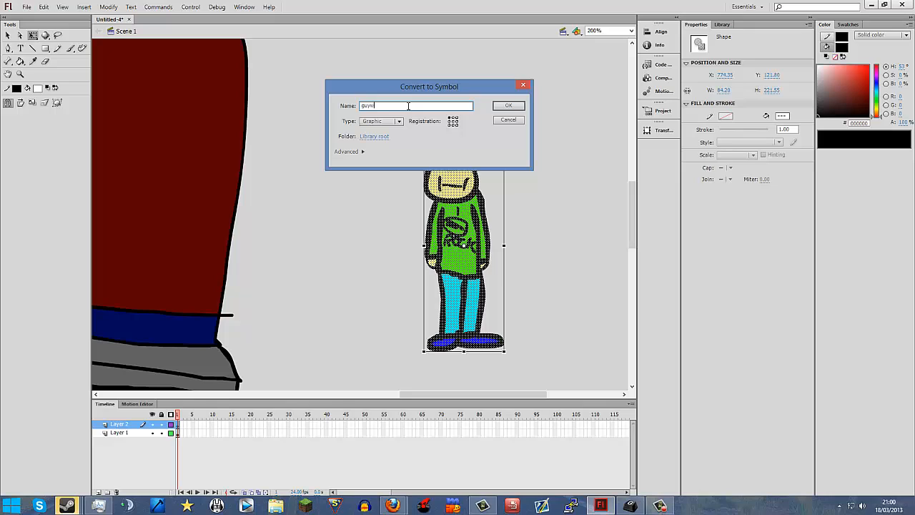
pyautogui.write('guywhoisswagger')
pyautogui.click(509, 106)
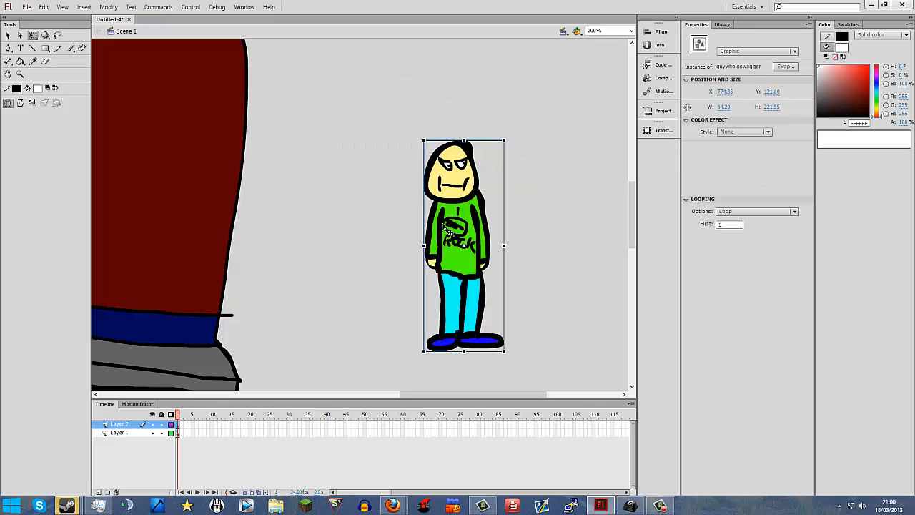
# - Move the character symbol onto the pavement in front of the street's leftmost wall, at X 0 and Y about 96
pyautogui.moveTo(461, 223); pyautogui.dragTo(363, 208)
pyautogui.moveTo(252, 184); pyautogui.dragTo(400, 218)
pyautogui.scroll(-3, 420, 213)
pyautogui.scroll(3, 419, 218)
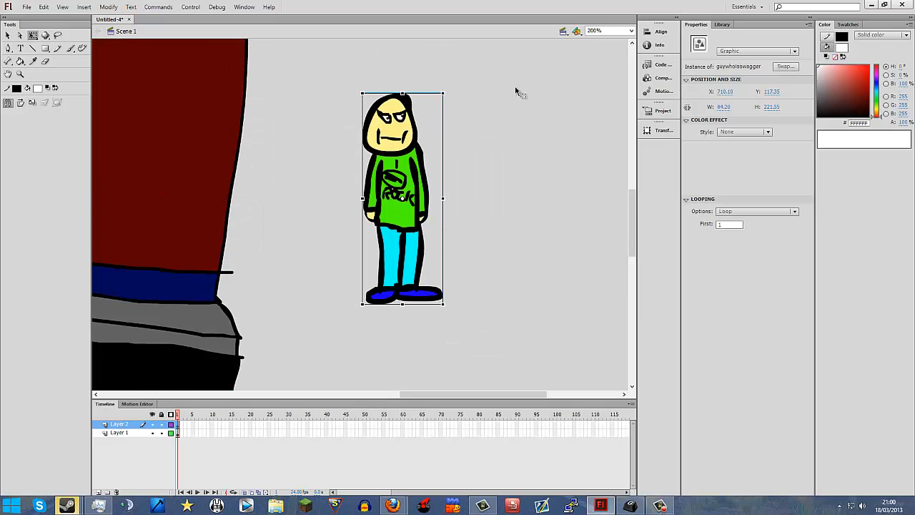
pyautogui.click(631, 31)
pyautogui.click(622, 72)
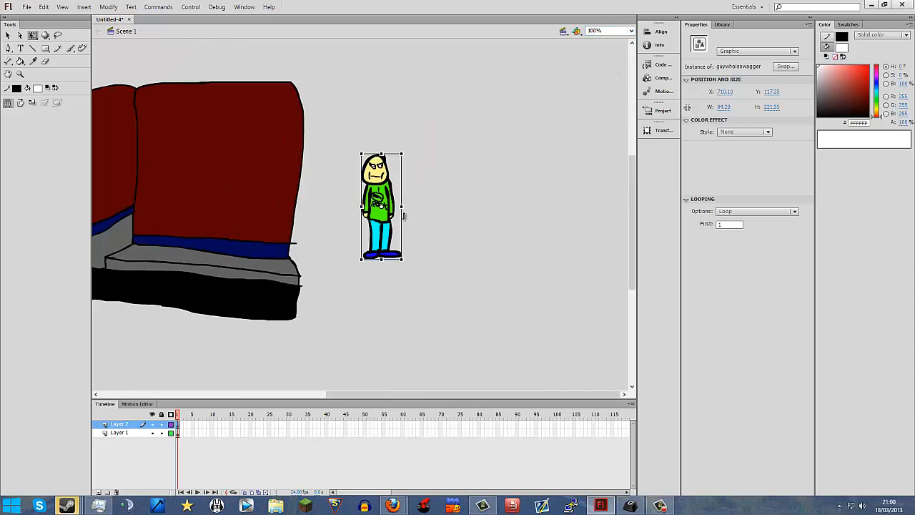
pyautogui.moveTo(373, 214); pyautogui.dragTo(171, 213)
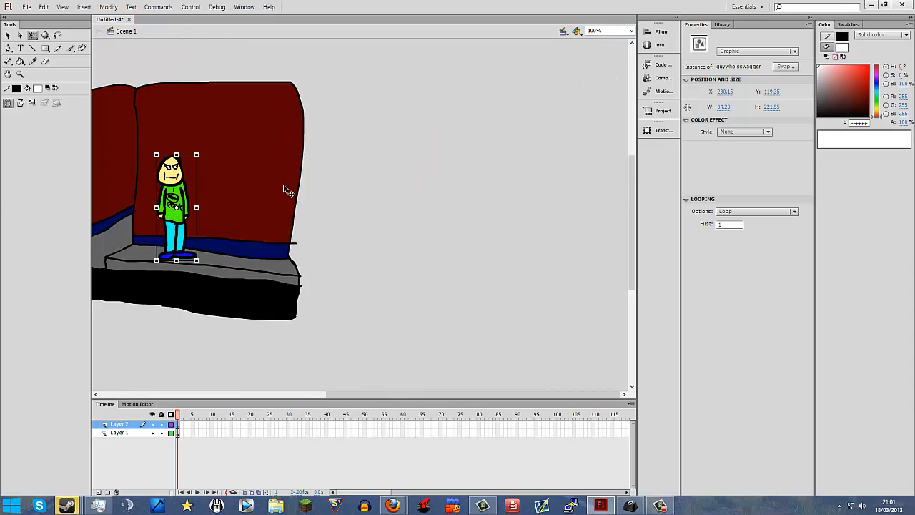
pyautogui.moveTo(380, 397); pyautogui.dragTo(246, 394)
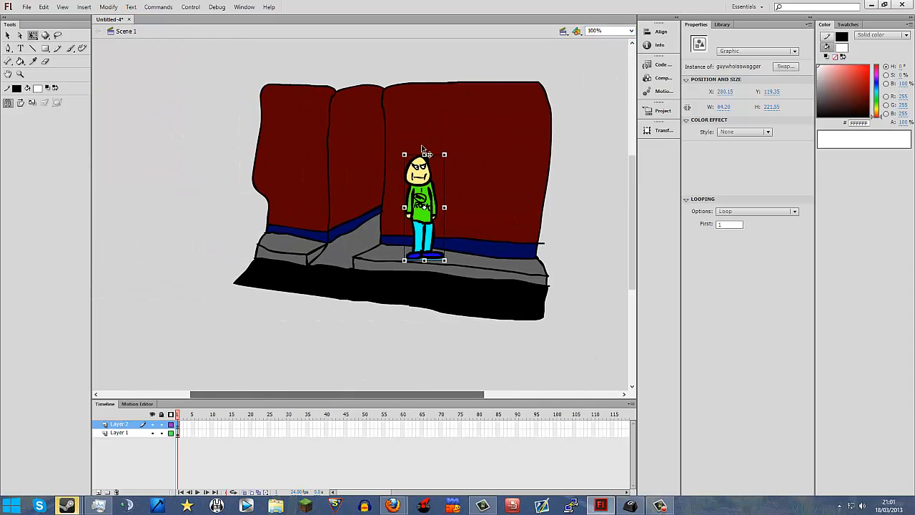
pyautogui.moveTo(415, 195); pyautogui.dragTo(282, 180)
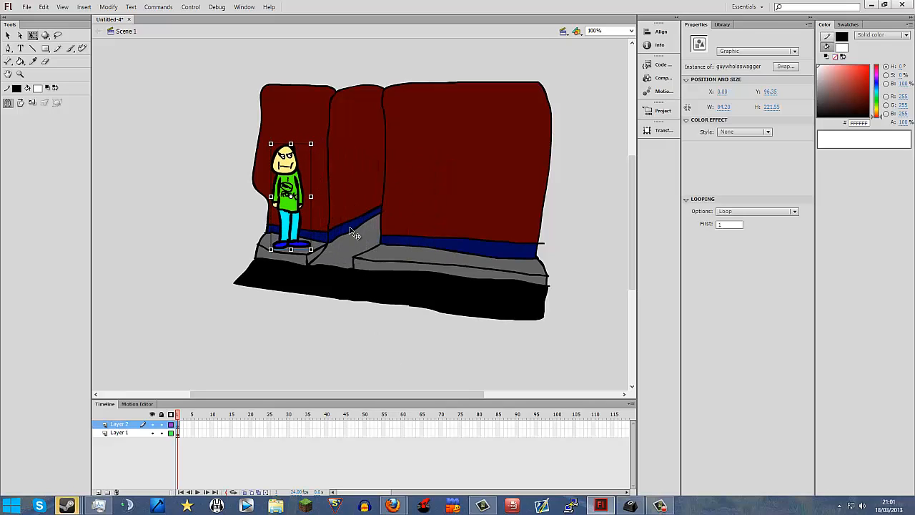
# - Test the movie to check the character's placement, close the preview, and shift the character to X -2
pyautogui.hotkey('ctrl', 'Return')
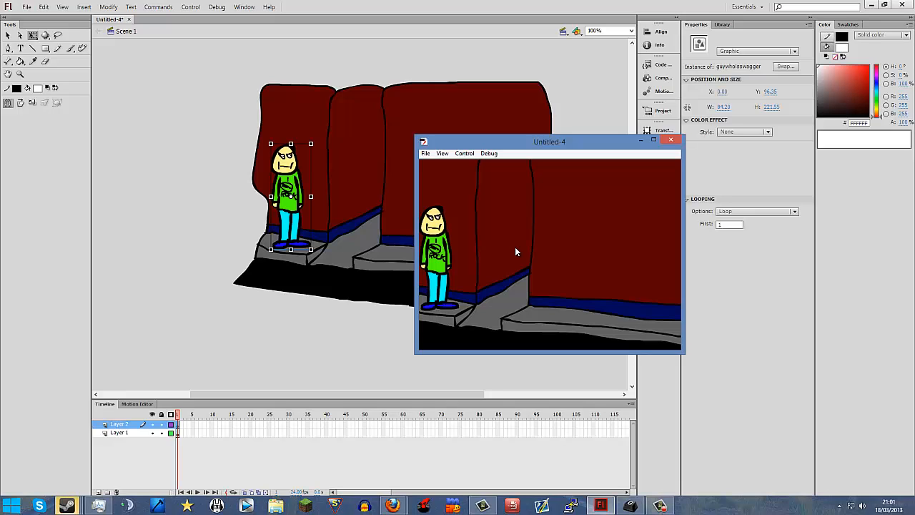
pyautogui.click(668, 143)
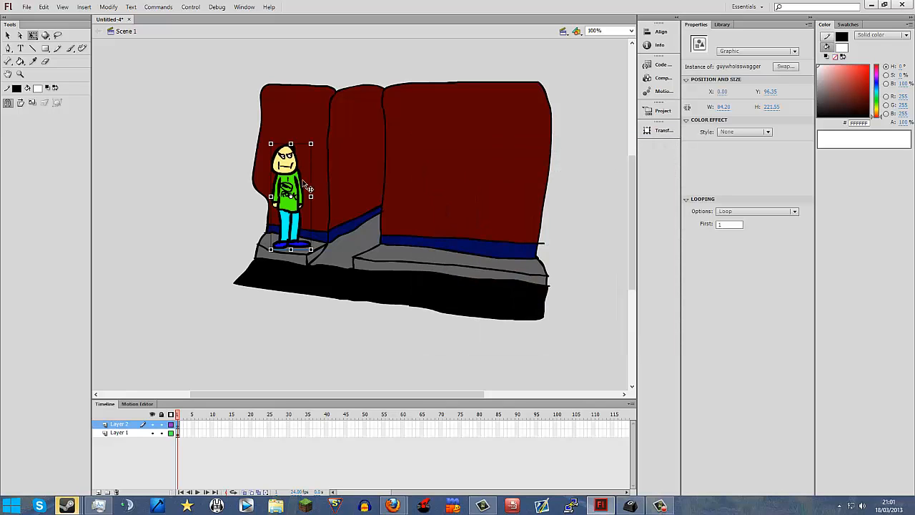
pyautogui.moveTo(300, 184)
pyautogui.mouseDown()
pyautogui.moveTo(328, 178)
pyautogui.moveTo(317, 168)
pyautogui.moveTo(296, 181)
pyautogui.mouseUp()
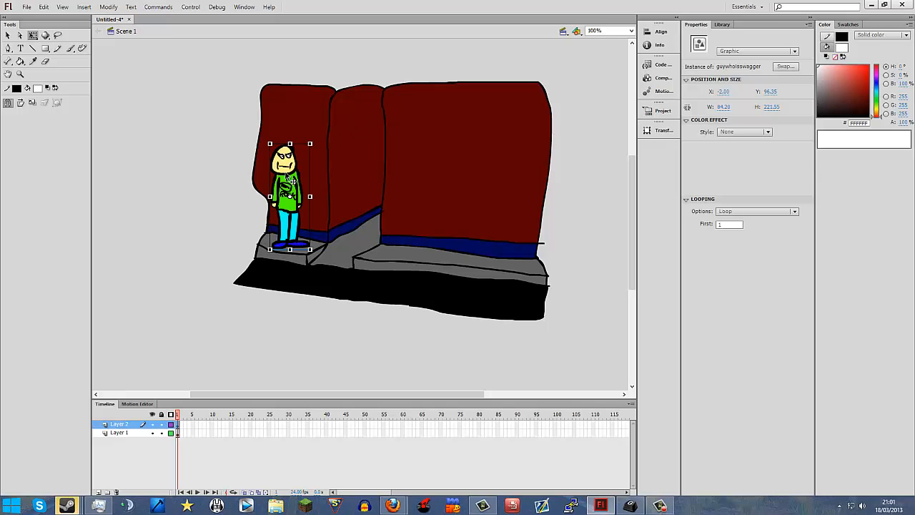
# - Open the guywhoisswagger symbol for editing, deselect its artwork, and extend its Layer 1 to frame 6
pyautogui.doubleClick(291, 181)
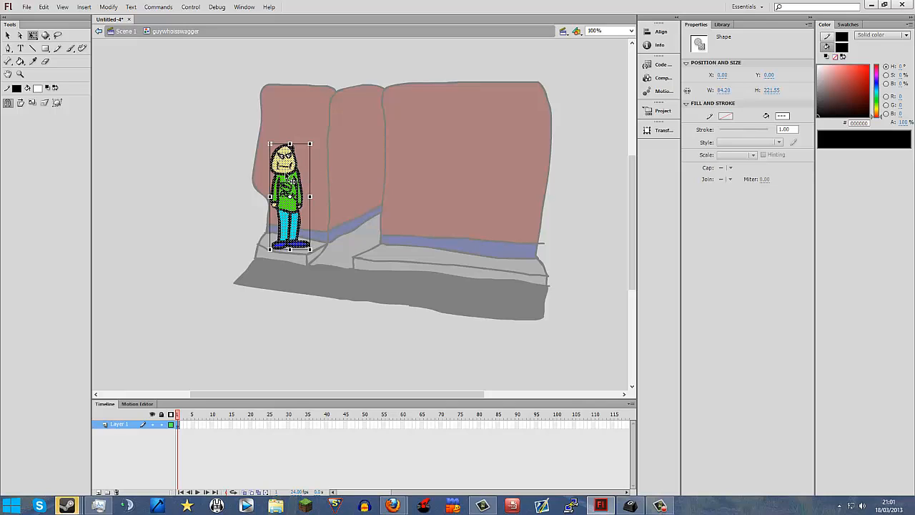
pyautogui.press('Escape')
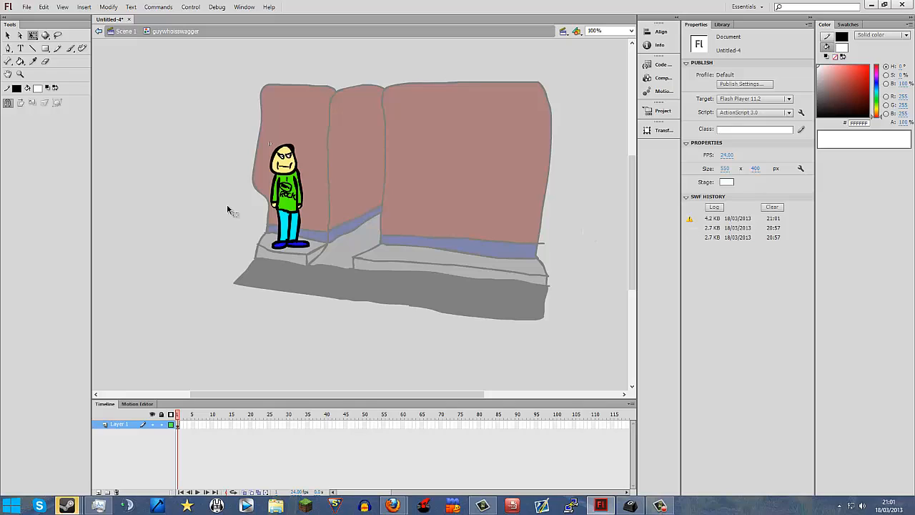
pyautogui.moveTo(690, 222)
pyautogui.click(11, 39)
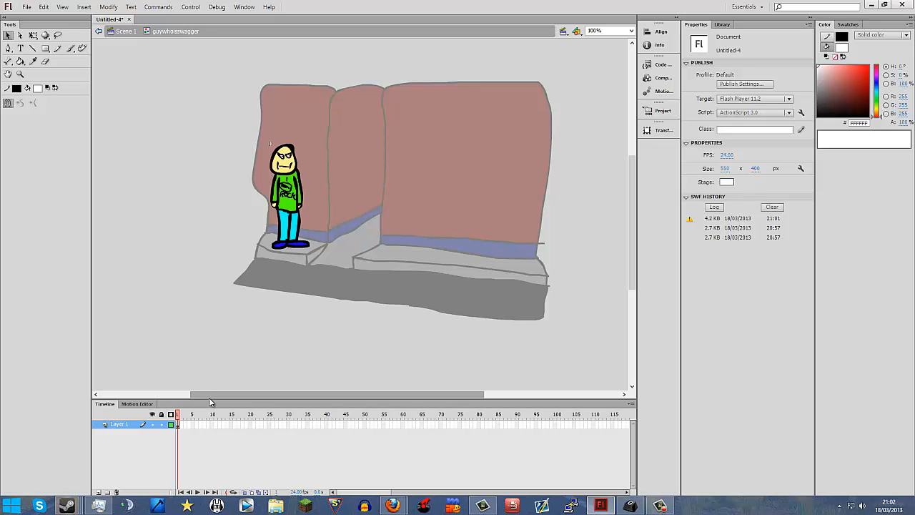
pyautogui.press('F5')
pyautogui.press('F5')
pyautogui.press('F5')
pyautogui.press('F5')
pyautogui.press('F5')
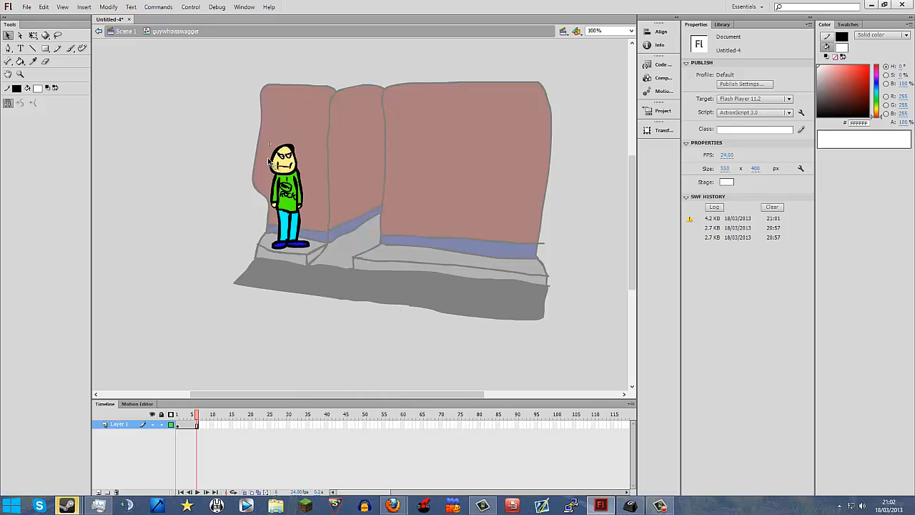
# - Insert a keyframe at frame 7 of Layer 1 and extend the standing pose to frame 12
pyautogui.click(186, 424)
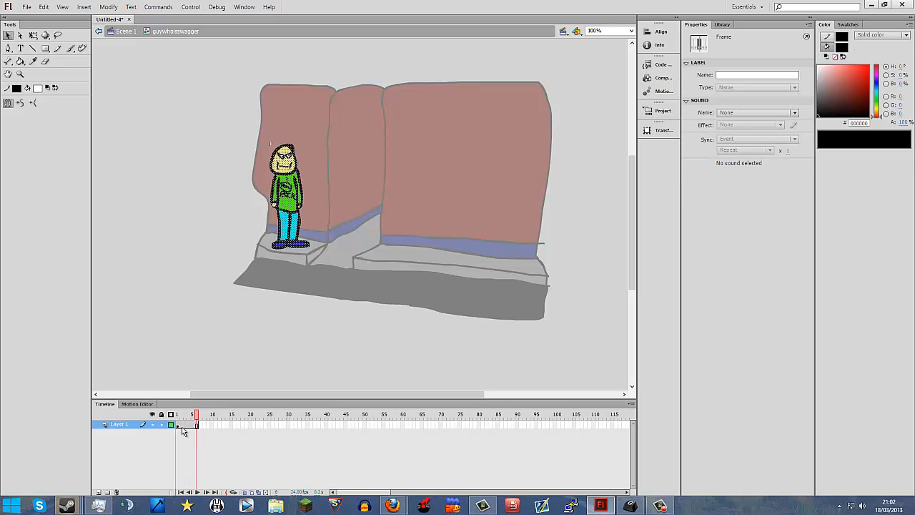
pyautogui.click(189, 425)
pyautogui.moveTo(191, 427); pyautogui.dragTo(200, 429)
pyautogui.click(200, 427)
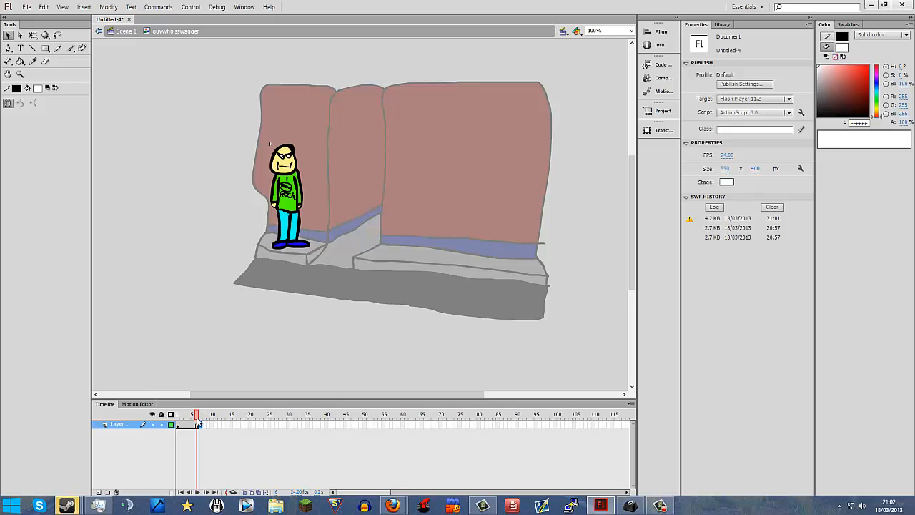
pyautogui.rightClick(199, 425)
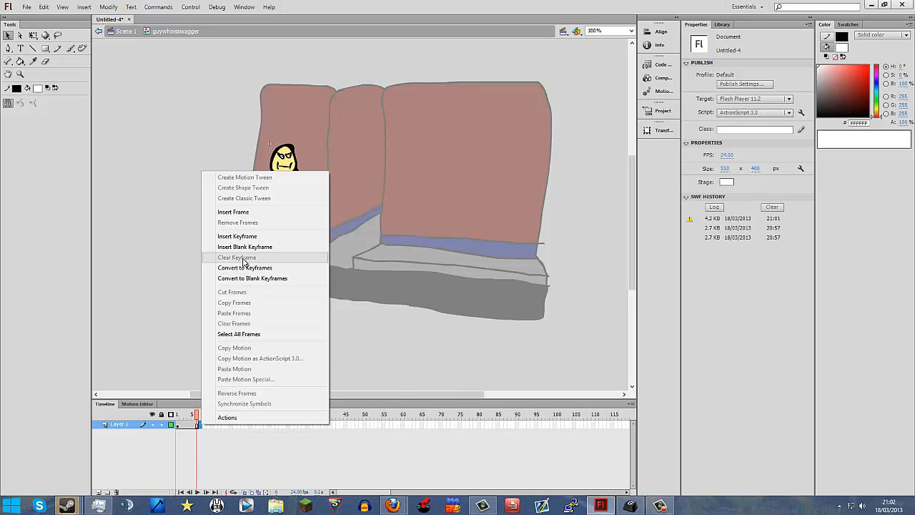
pyautogui.click(247, 236)
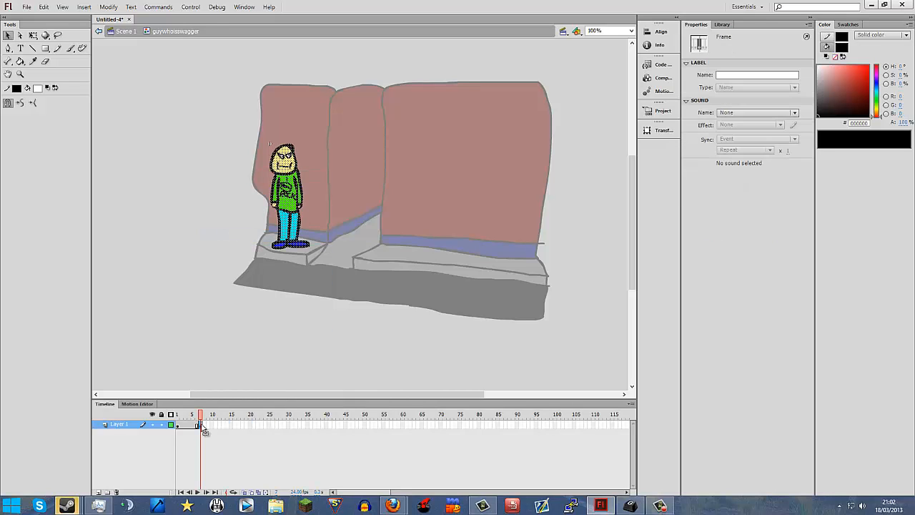
pyautogui.press('F5')
pyautogui.press('F5')
pyautogui.press('.')
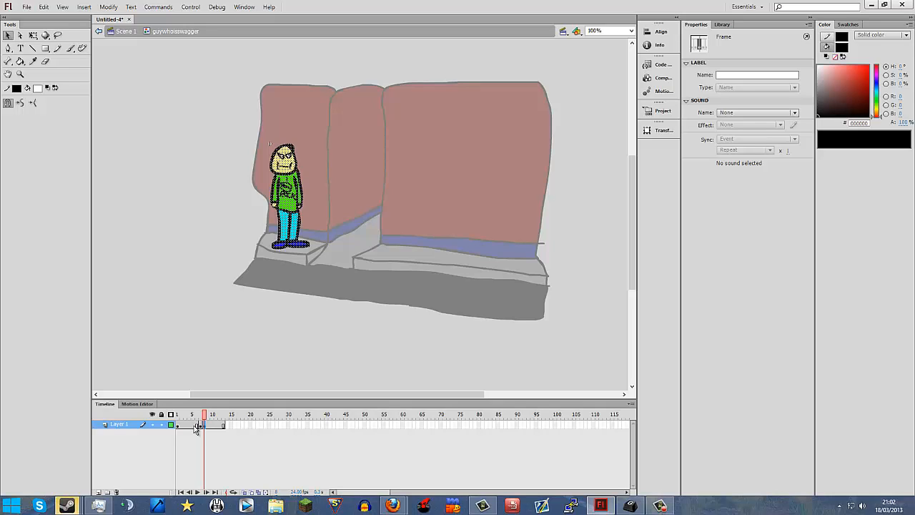
pyautogui.press('.')
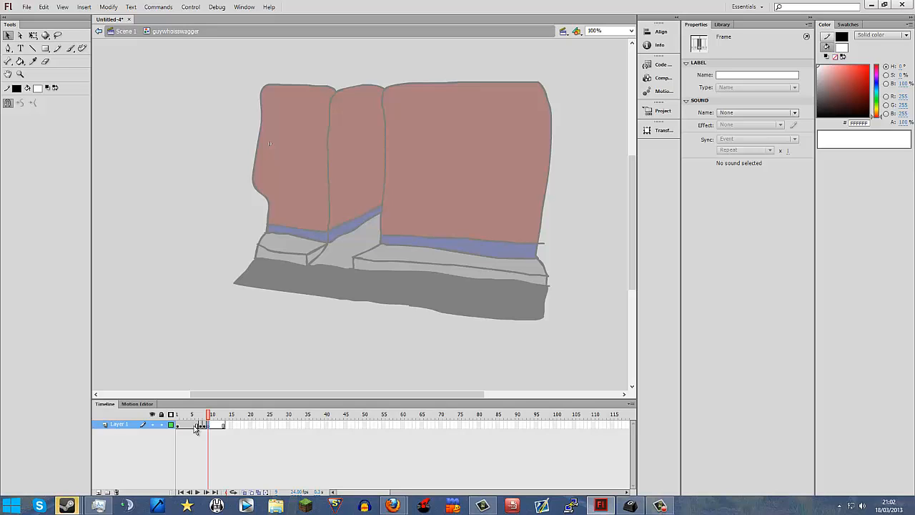
pyautogui.click(223, 425)
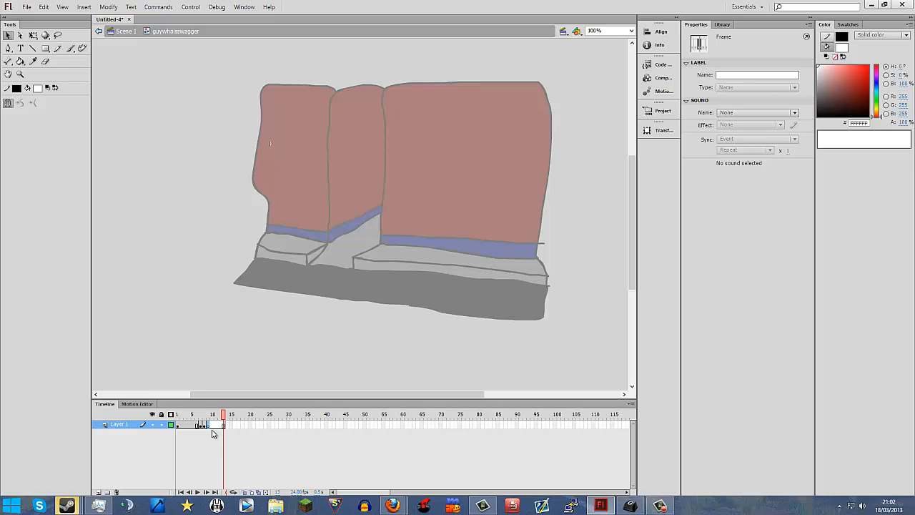
pyautogui.hotkey('ctrl', 'z')
pyautogui.press(',')
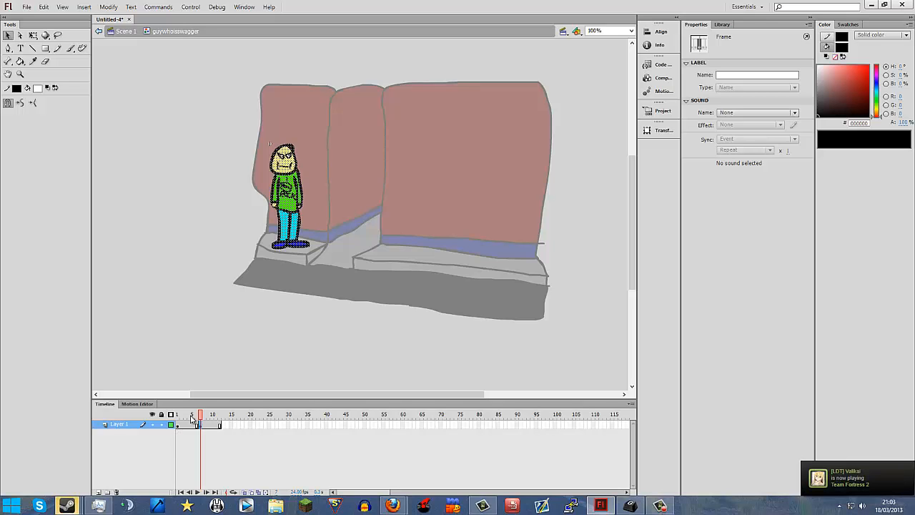
# - Add a keyframe at frame 13 of Layer 1 and deselect the character artwork
pyautogui.click(219, 425)
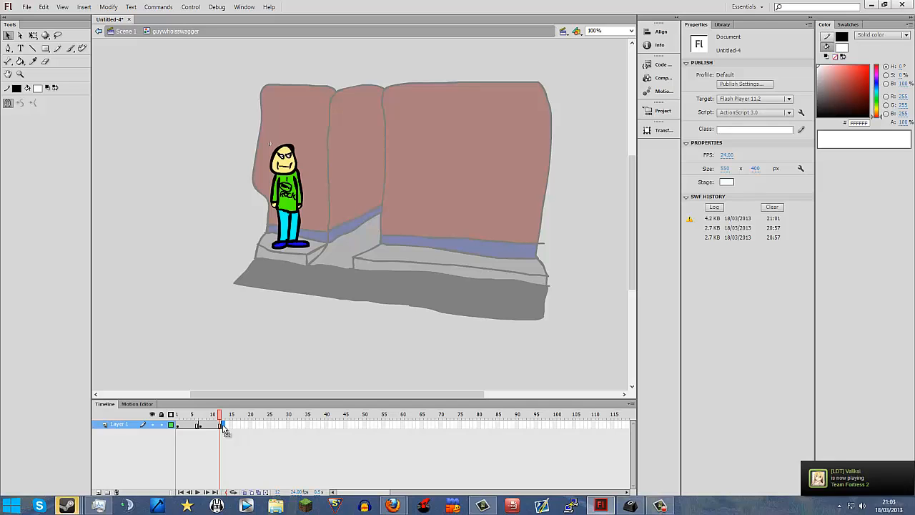
pyautogui.click(224, 425)
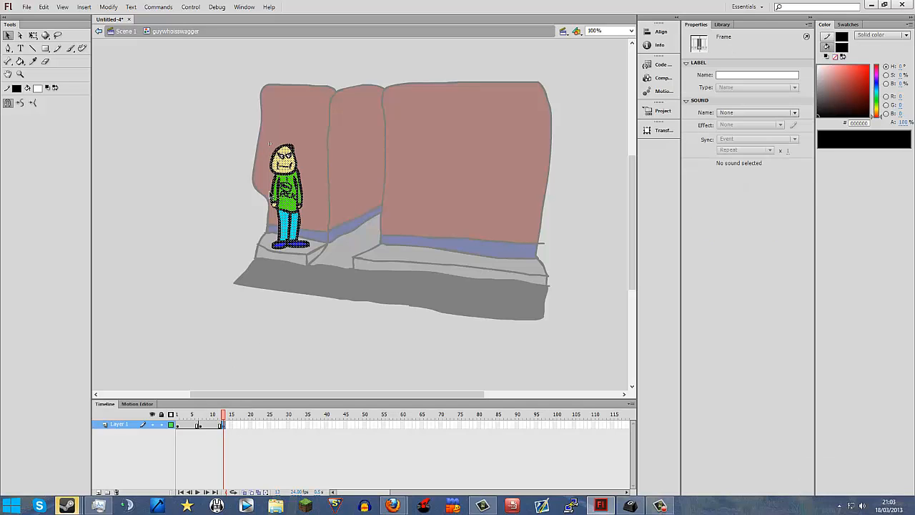
pyautogui.click(272, 283)
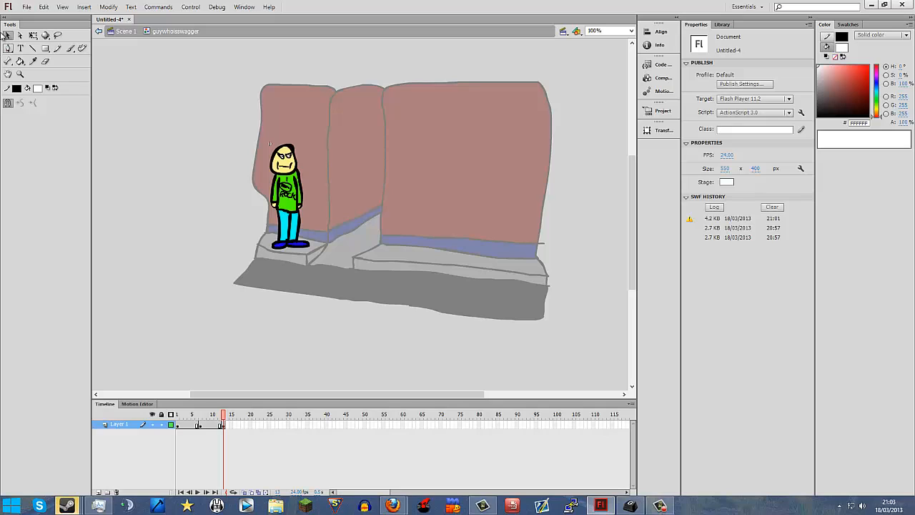
pyautogui.click(285, 156)
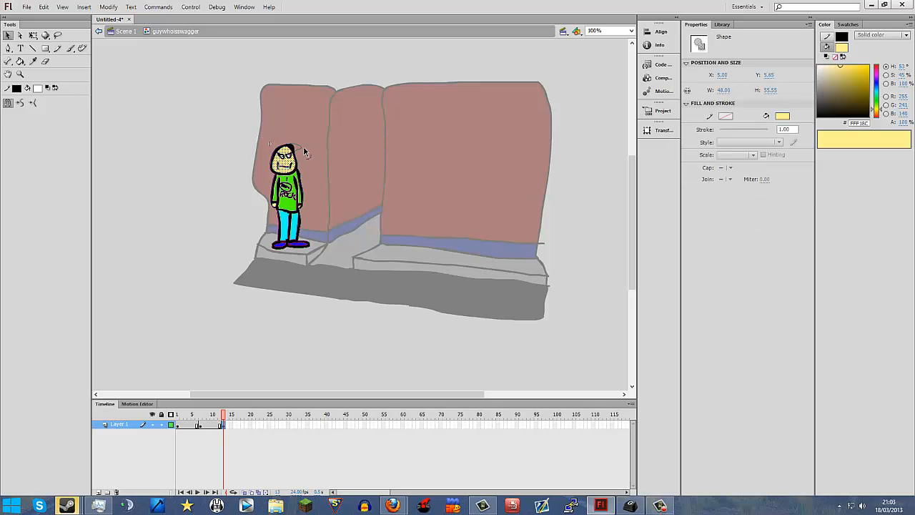
pyautogui.moveTo(309, 152); pyautogui.dragTo(315, 149)
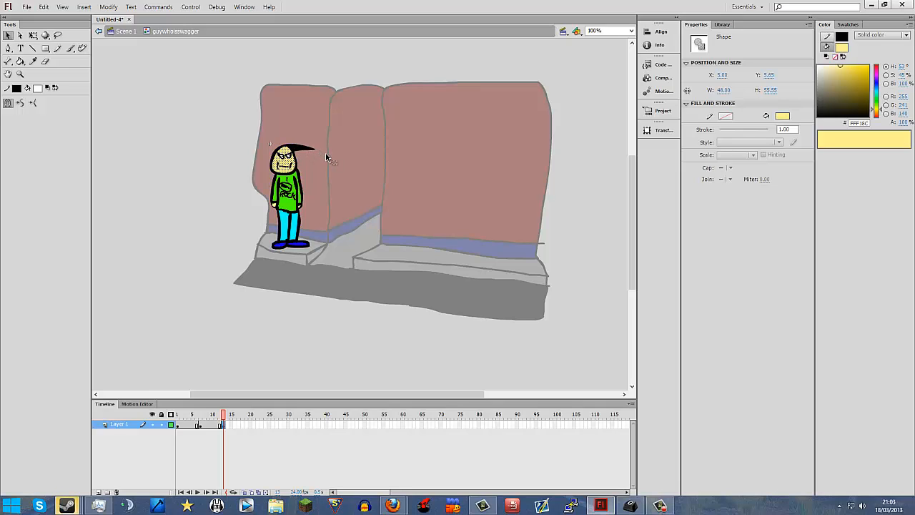
pyautogui.hotkey('ctrl', 'z')
pyautogui.click(275, 148)
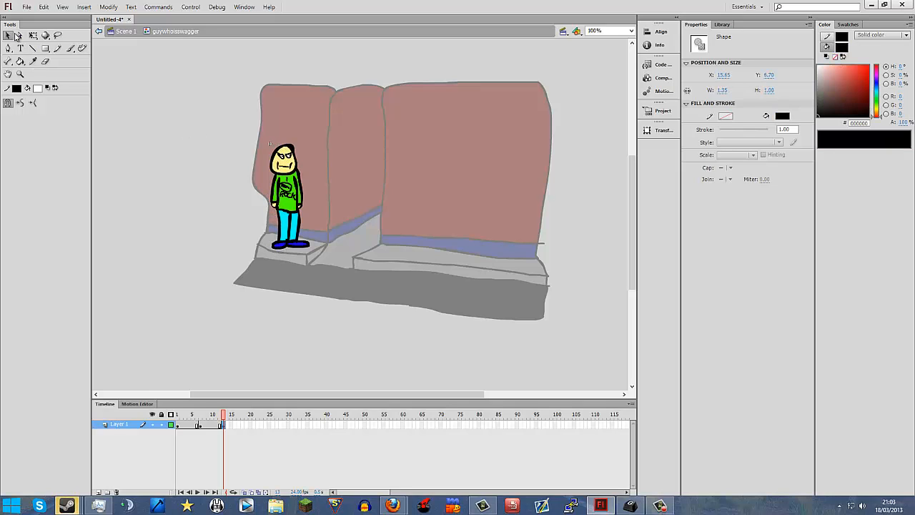
pyautogui.press('a')
pyautogui.moveTo(261, 143); pyautogui.dragTo(329, 261)
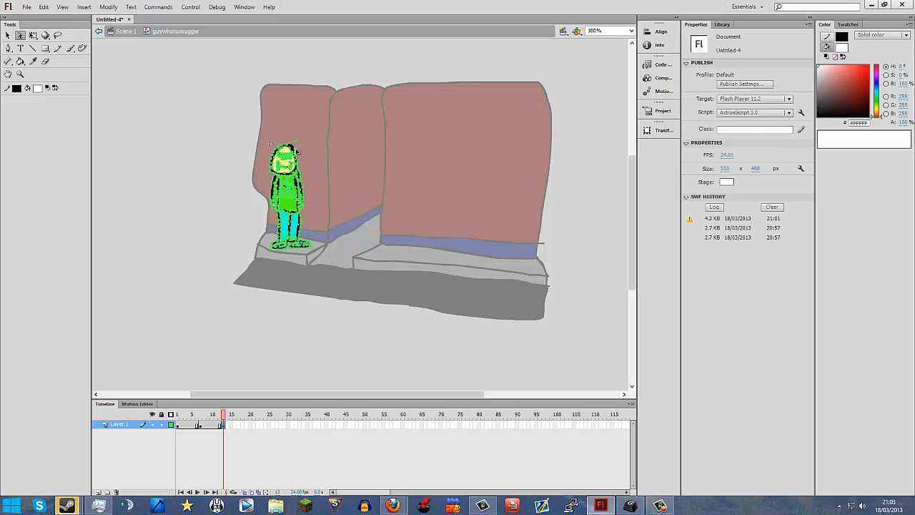
pyautogui.click(8, 36)
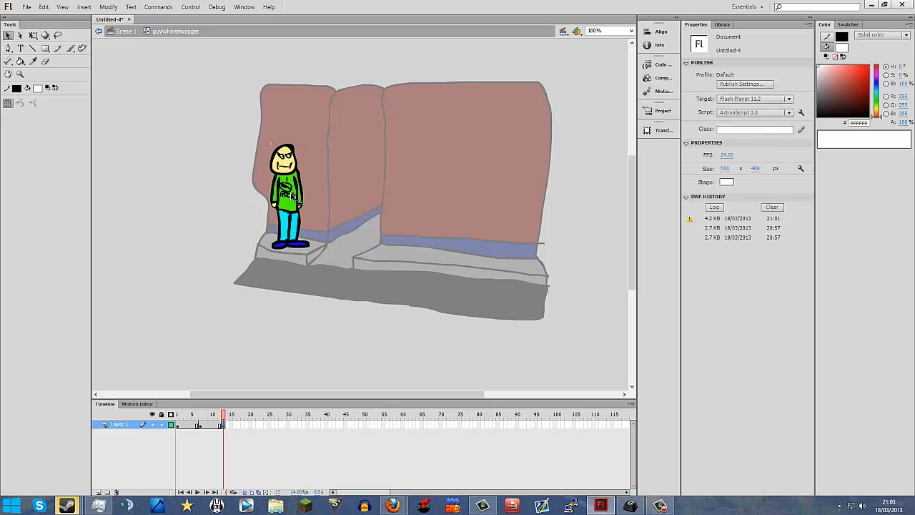
pyautogui.moveTo(270, 144); pyautogui.dragTo(331, 264)
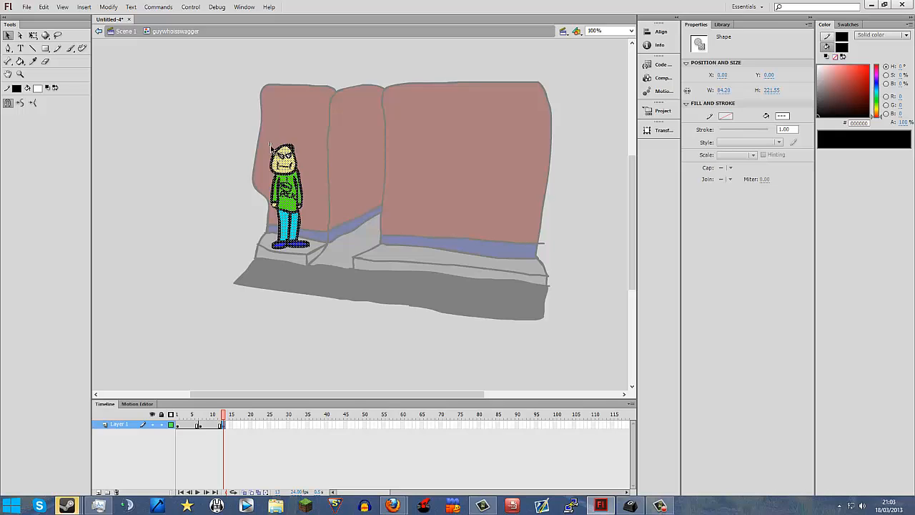
pyautogui.click(284, 142)
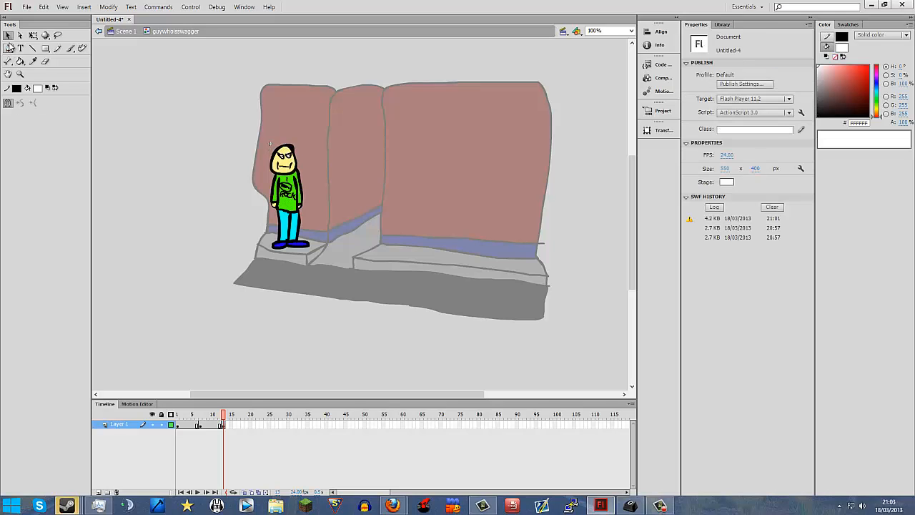
# - Rotate the whole character 90 degrees clockwise with Free Transform and lower it onto the pavement, at X about 14 and Y about 160
pyautogui.click(33, 35)
pyautogui.moveTo(270, 146); pyautogui.dragTo(334, 284)
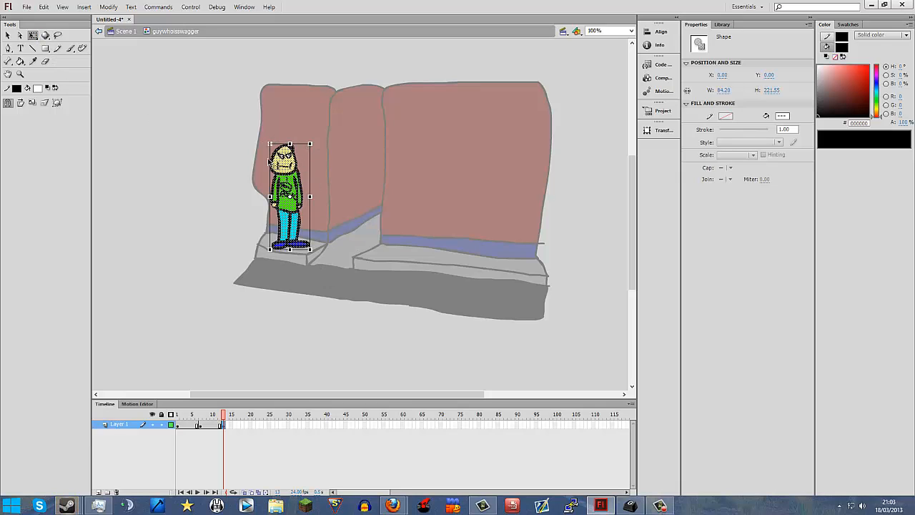
pyautogui.moveTo(275, 141); pyautogui.dragTo(336, 177)
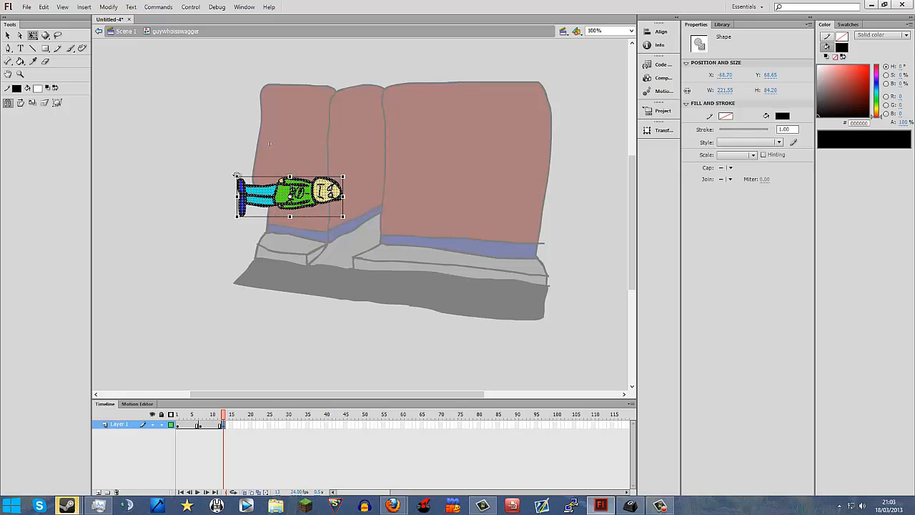
pyautogui.moveTo(251, 191); pyautogui.dragTo(291, 233)
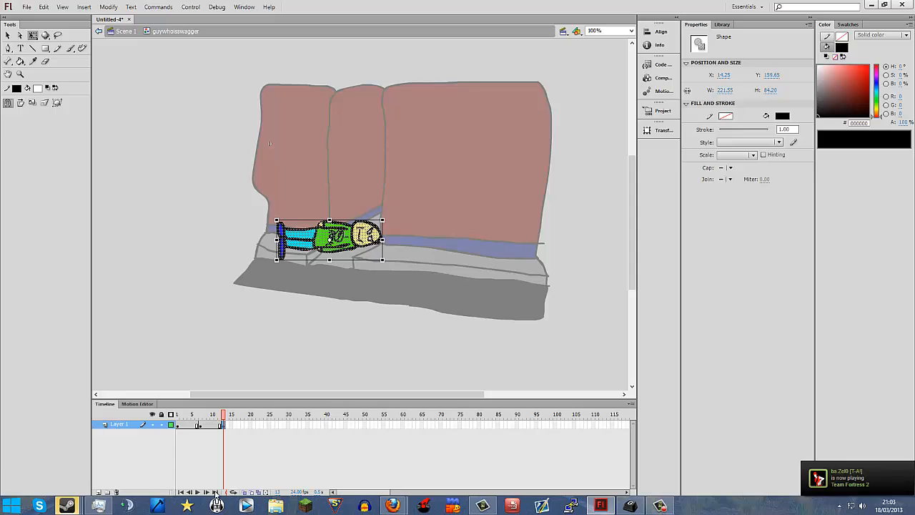
# - Show onion skin outlines and align the lying character's feet with the standing pose, placing it at X 18.25, Y 173.65
pyautogui.click(253, 492)
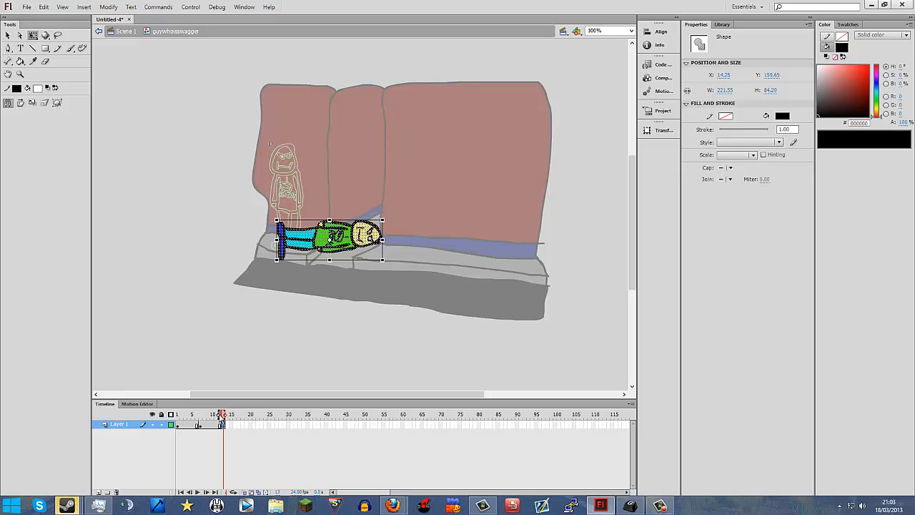
pyautogui.click(286, 194)
pyautogui.moveTo(296, 238); pyautogui.dragTo(311, 252)
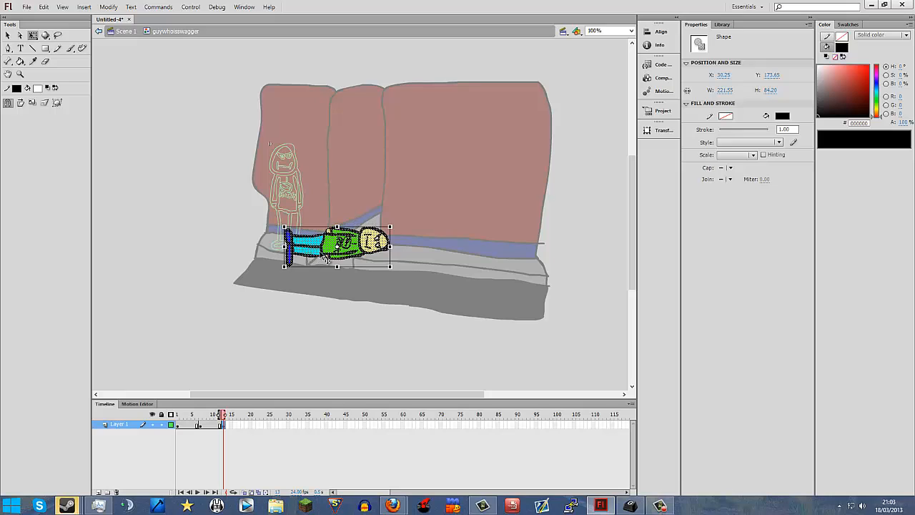
pyautogui.press('Left')
pyautogui.press('Left')
pyautogui.press('Left')
pyautogui.press('Left')
pyautogui.press('Left')
pyautogui.press('Left')
pyautogui.press('Left')
pyautogui.press('Left')
pyautogui.press('Left')
pyautogui.press('Left')
pyautogui.press('Left')
pyautogui.press('Left')
pyautogui.press('Left')
pyautogui.press('Left')
pyautogui.press('Left')
pyautogui.press('Left')
pyautogui.press('Left')
pyautogui.press('Right')
pyautogui.press('Right')
pyautogui.press('Right')
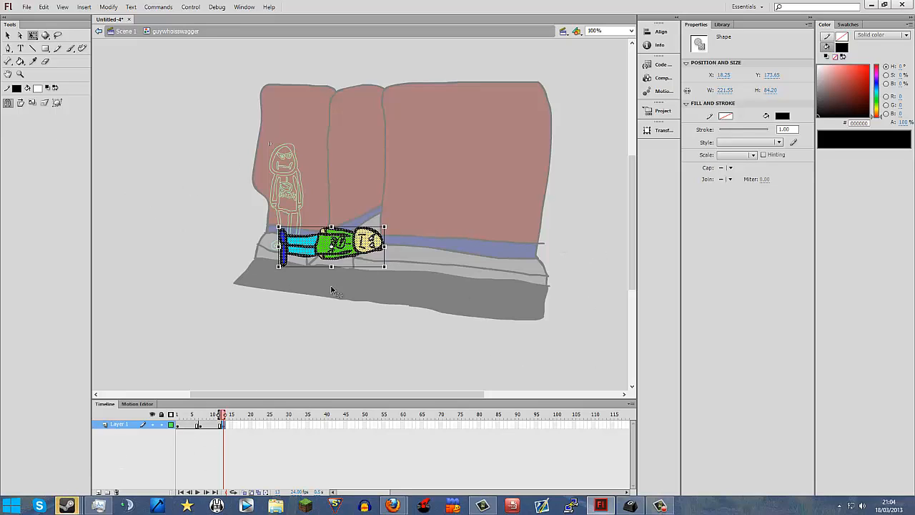
# - Turn off the onion skin outlines and play the animation from frame 1 twice to check the fall
pyautogui.click(196, 425)
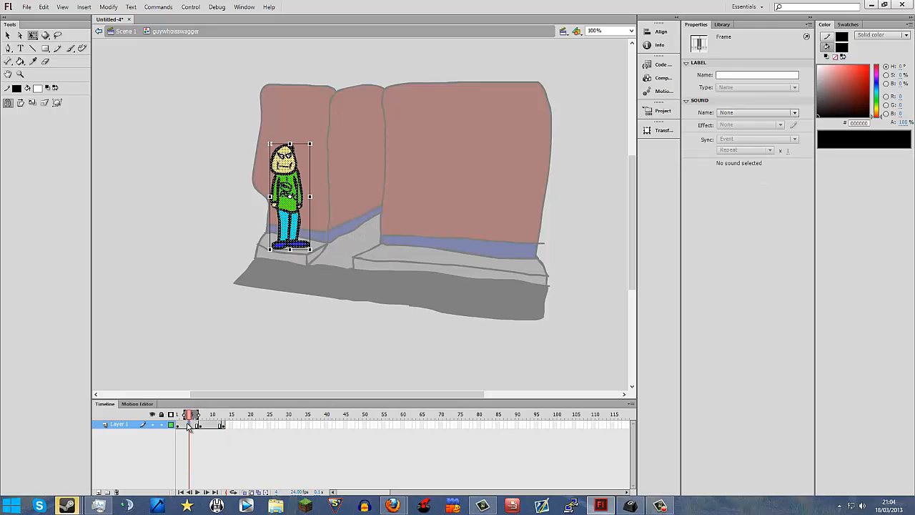
pyautogui.click(181, 422)
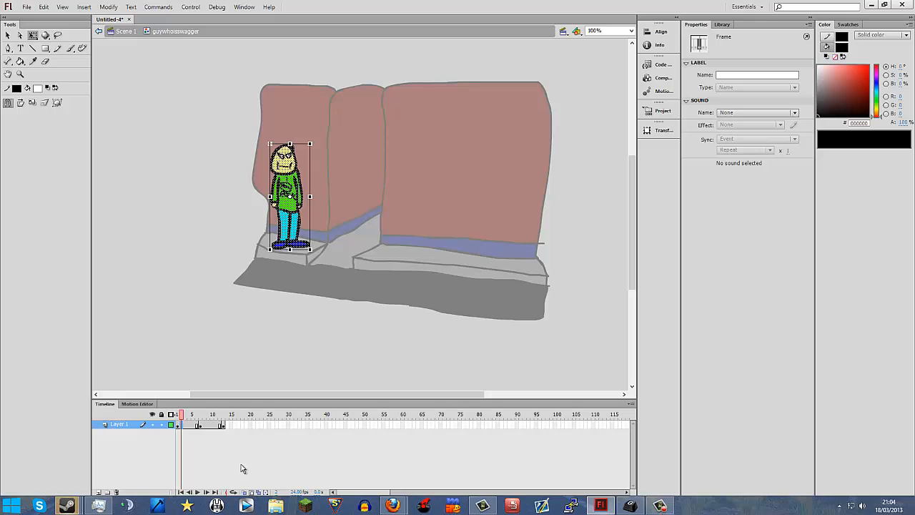
pyautogui.click(175, 414)
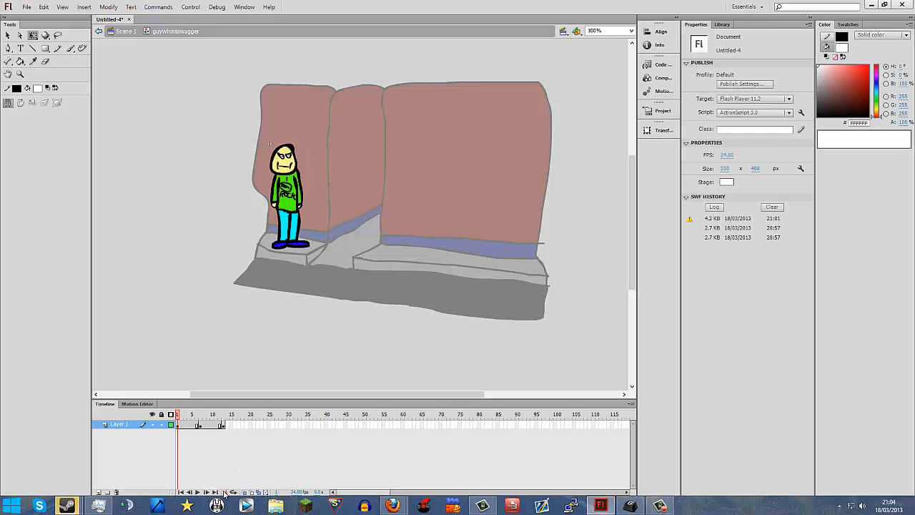
pyautogui.click(198, 492)
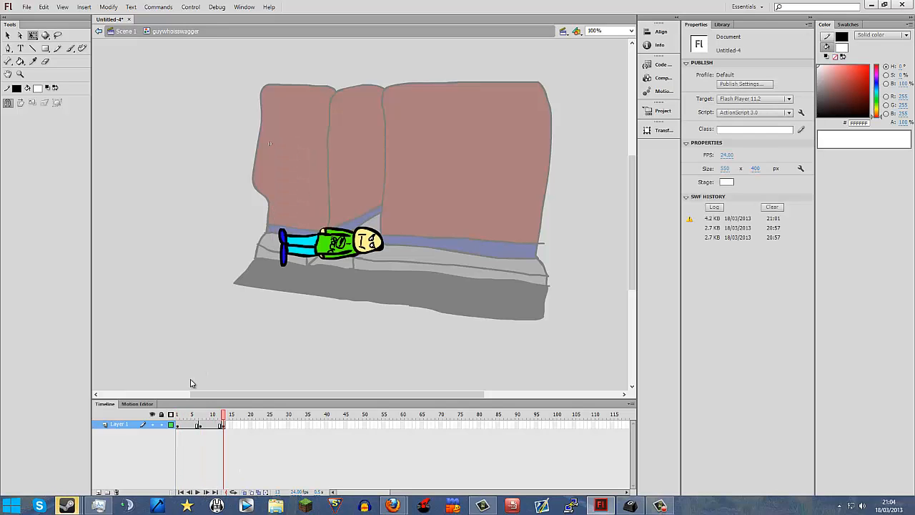
pyautogui.moveTo(222, 415); pyautogui.dragTo(173, 417)
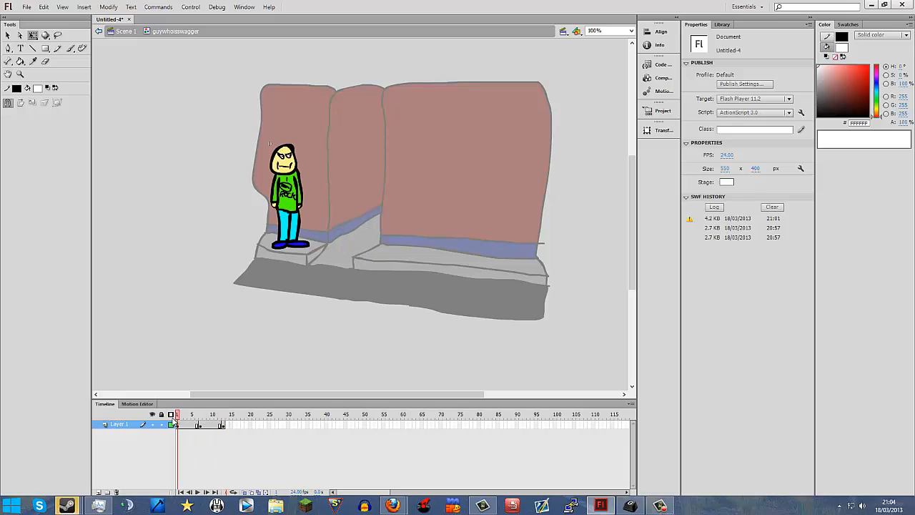
pyautogui.click(198, 493)
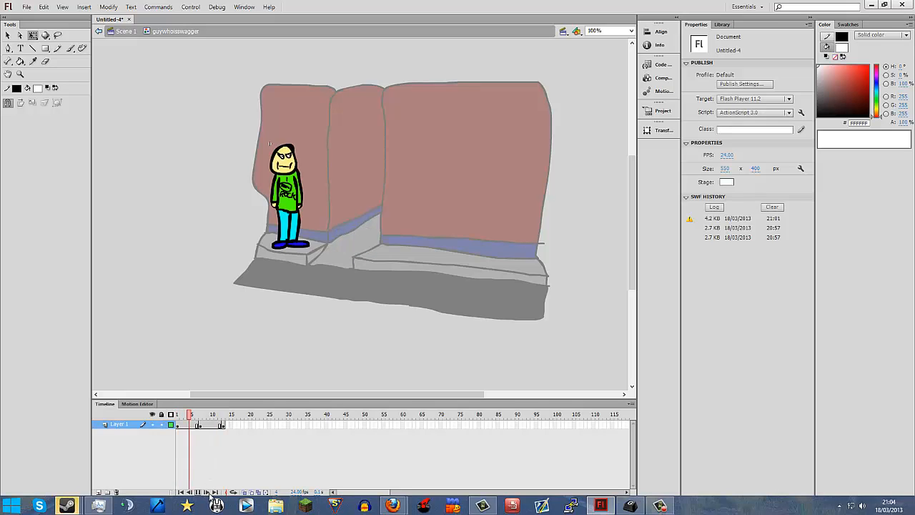
# - Extend the lying pose that starts at frame 13 through to frame 18
pyautogui.click(183, 426)
pyautogui.click(201, 426)
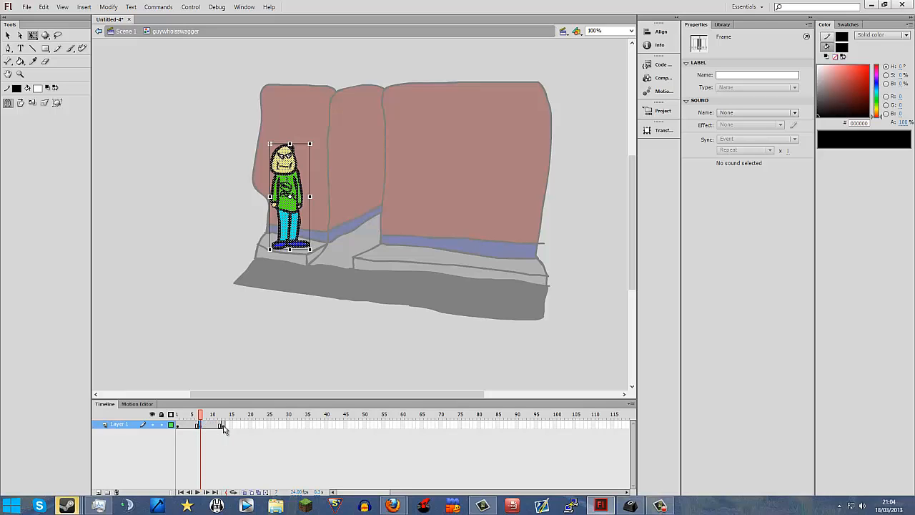
pyautogui.moveTo(222, 425); pyautogui.dragTo(200, 426)
pyautogui.click(223, 426)
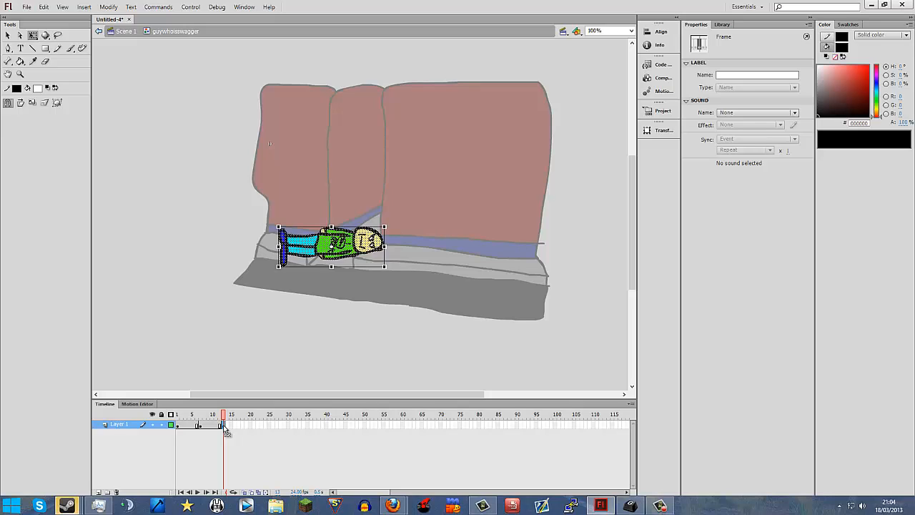
pyautogui.click(226, 426)
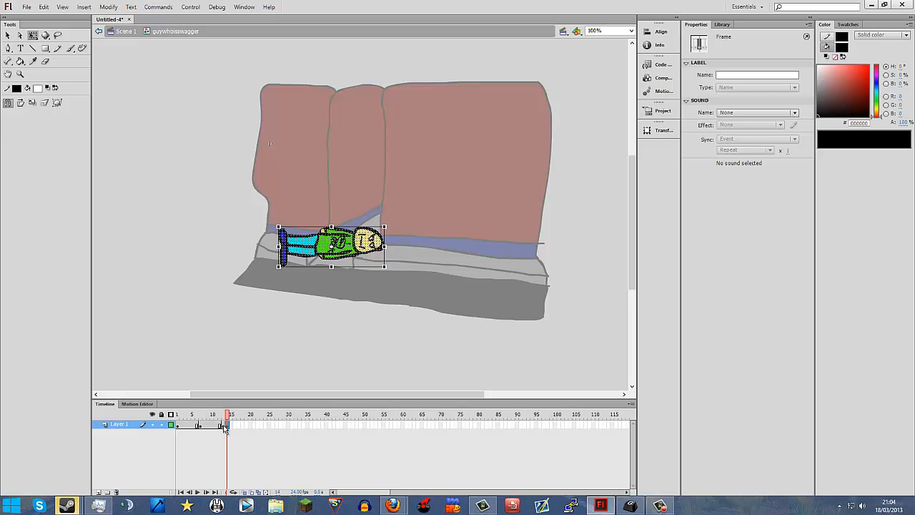
pyautogui.click(224, 427)
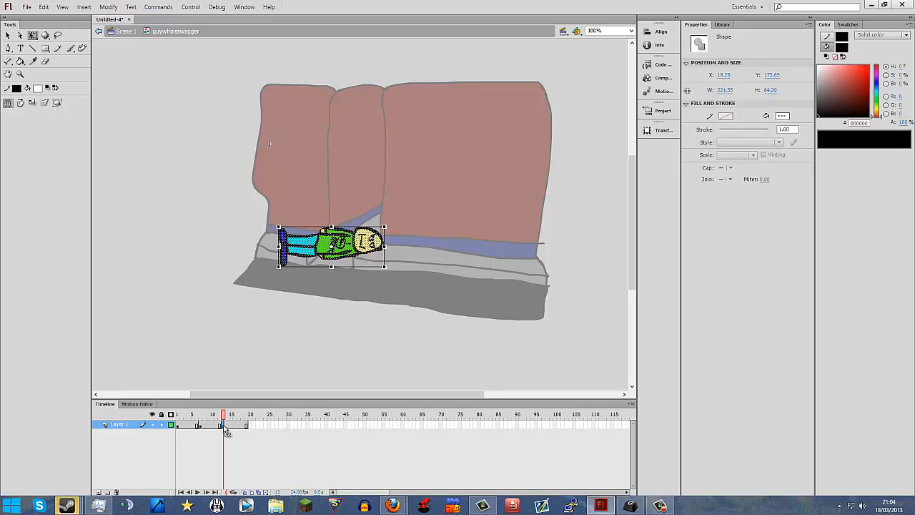
pyautogui.press('F5')
pyautogui.press('F5')
pyautogui.hotkey('shift', 'F5')
pyautogui.hotkey('shift', 'F5')
pyautogui.hotkey('shift', 'F5')
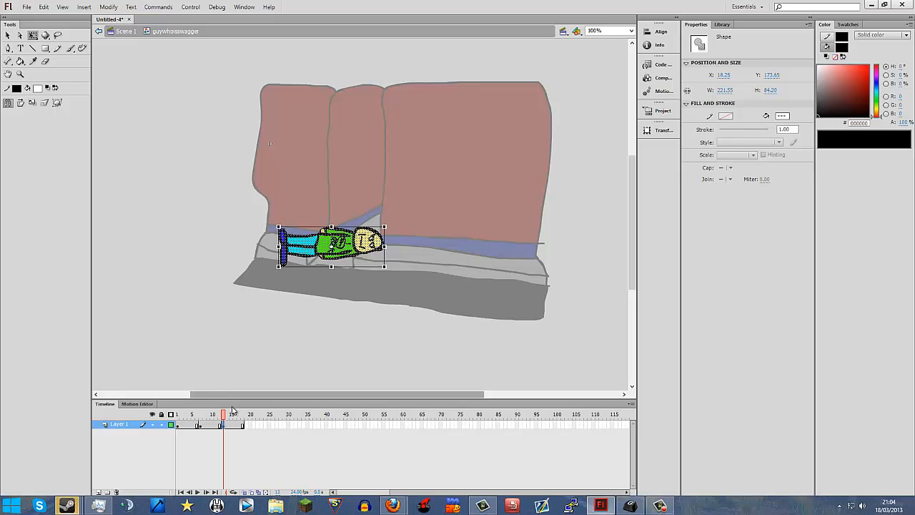
# - Try a classic tween across frames 7 to 18, check the fall by playing and scrubbing, and undo the tween
pyautogui.moveTo(223, 427); pyautogui.dragTo(244, 429)
pyautogui.click(244, 429)
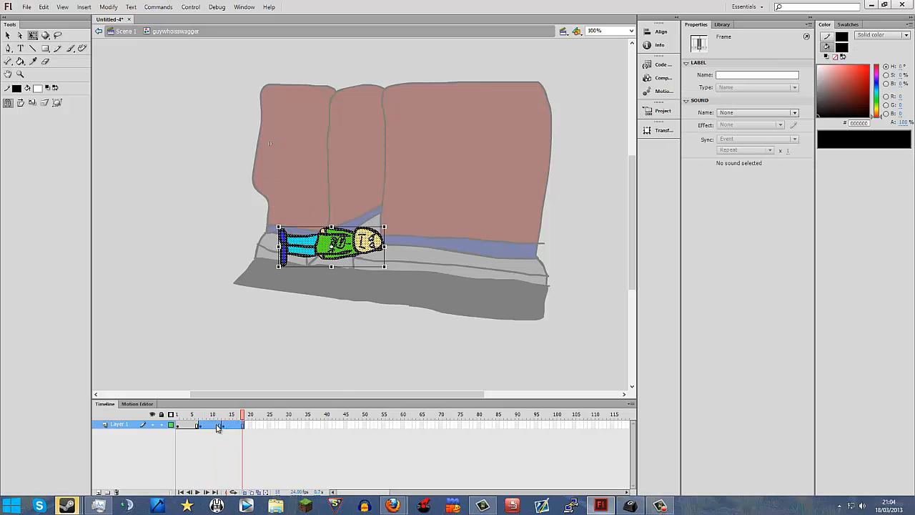
pyautogui.rightClick(217, 425)
pyautogui.click(293, 205)
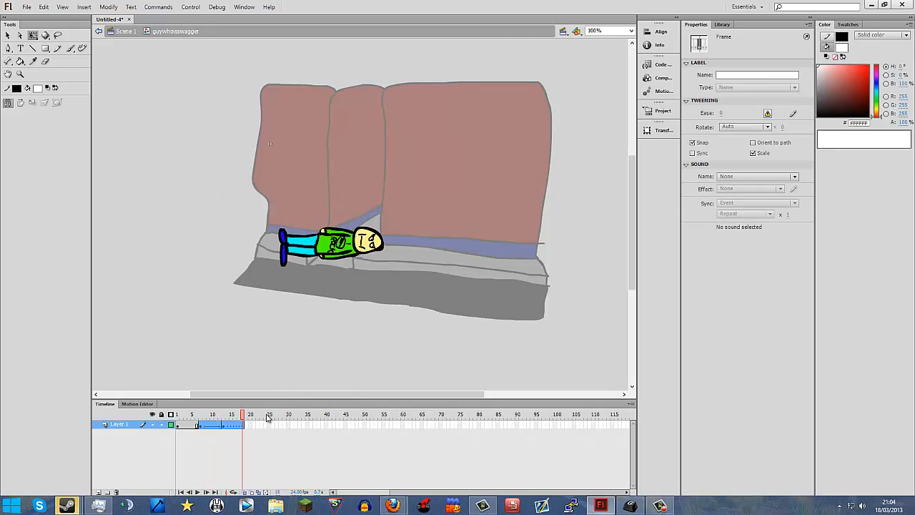
pyautogui.press('Return')
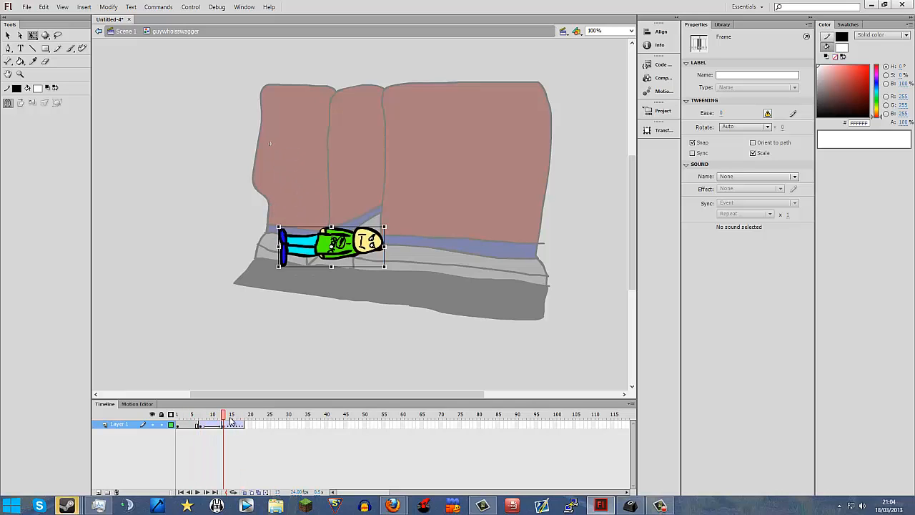
pyautogui.moveTo(250, 421); pyautogui.dragTo(205, 434)
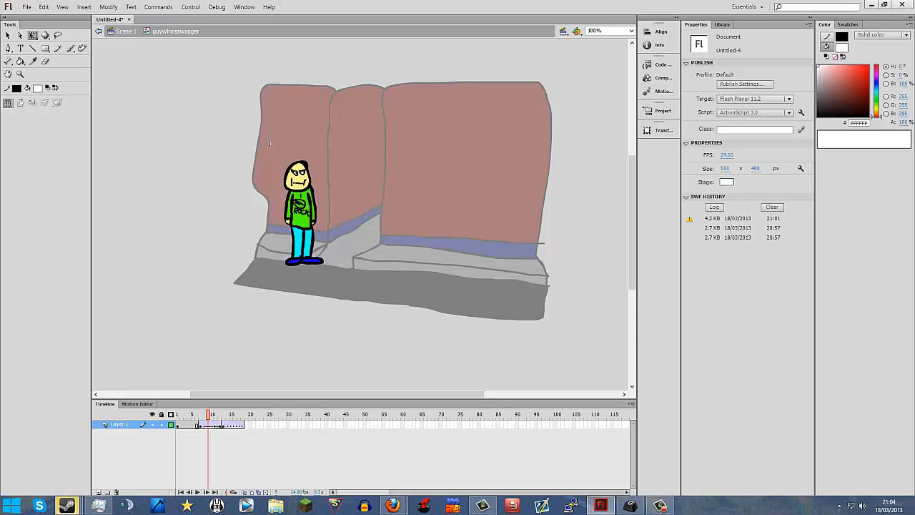
pyautogui.doubleClick(218, 426)
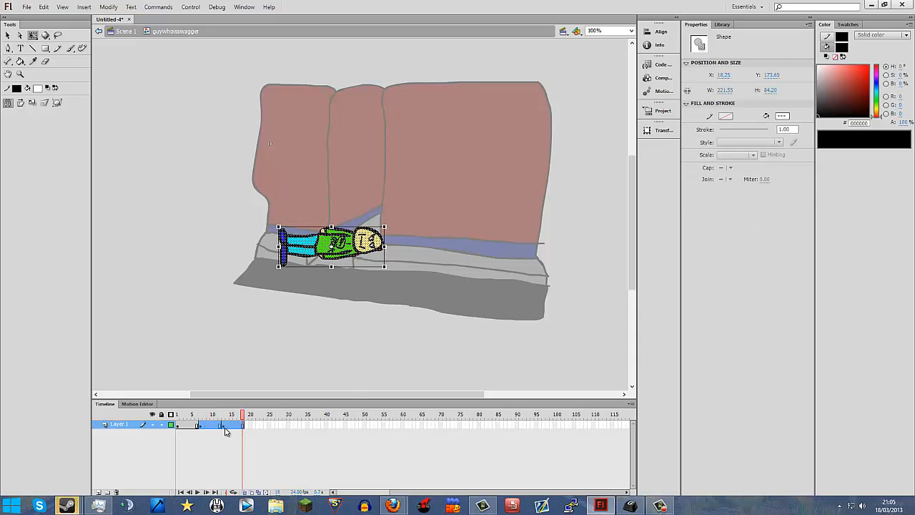
# - Try to create a motion tween on the selected frames 7 to 18
pyautogui.rightClick(225, 431)
pyautogui.click(288, 181)
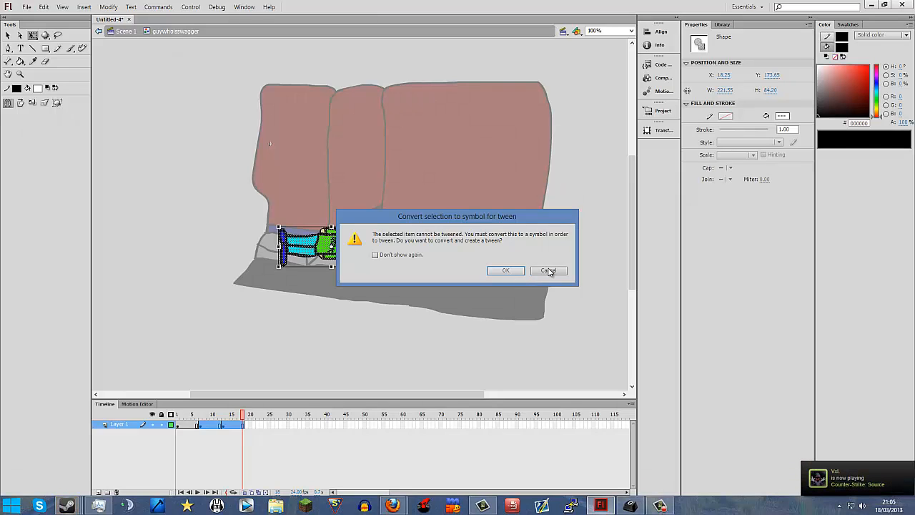
pyautogui.click(506, 271)
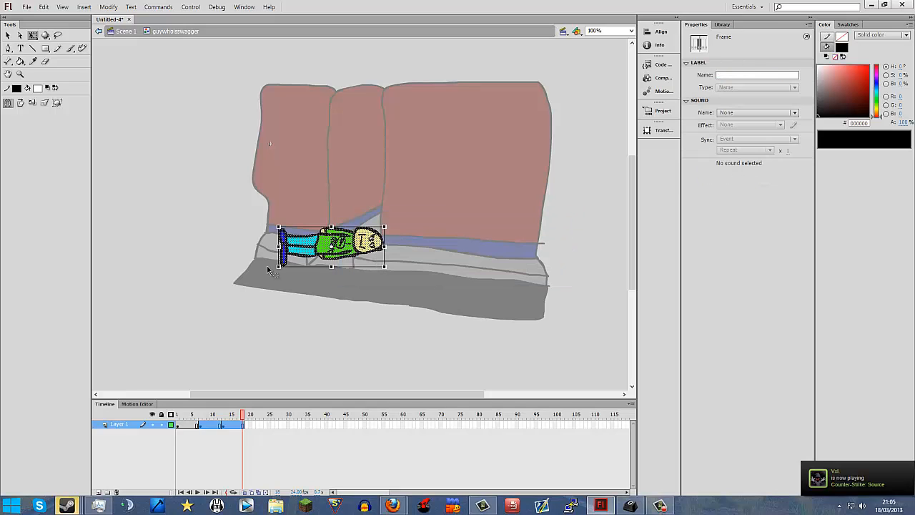
# - Convert the standing character on frame 1 into a graphic symbol named manfalldown
pyautogui.click(177, 426)
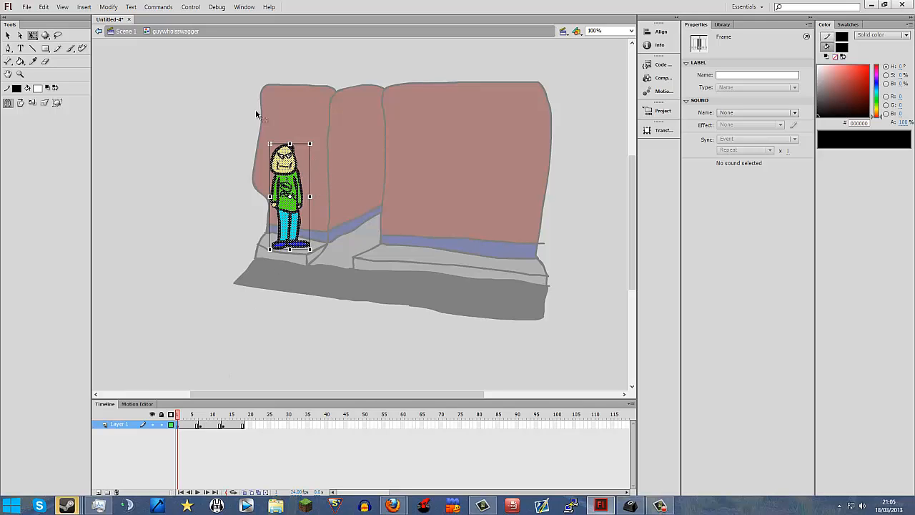
pyautogui.rightClick(284, 183)
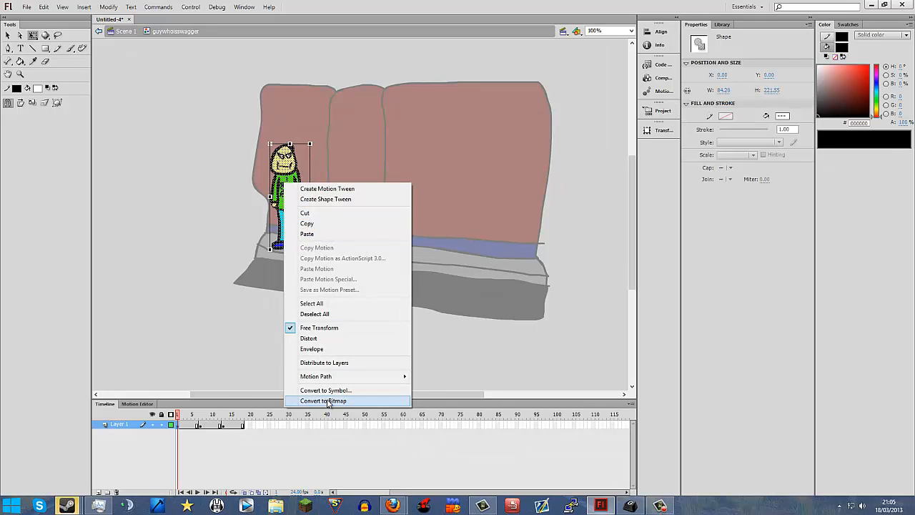
pyautogui.click(327, 390)
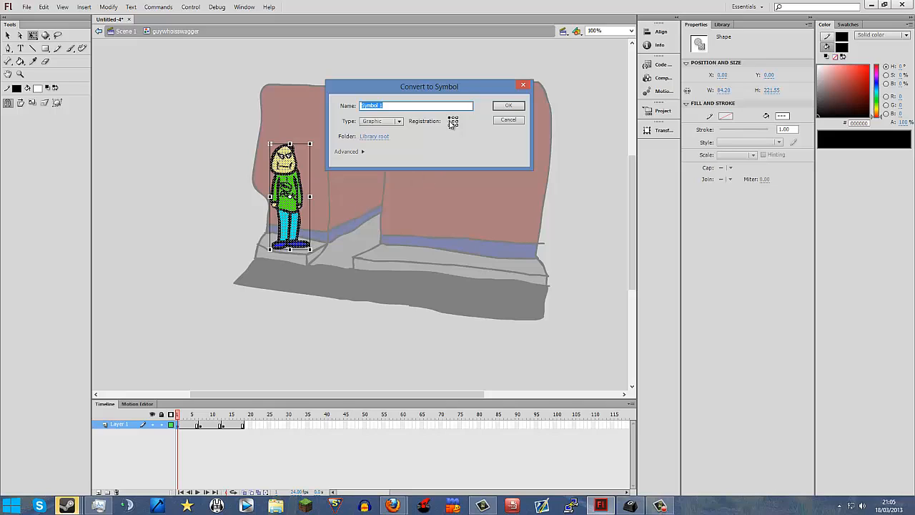
pyautogui.write('manfalldown')
pyautogui.press('Return')
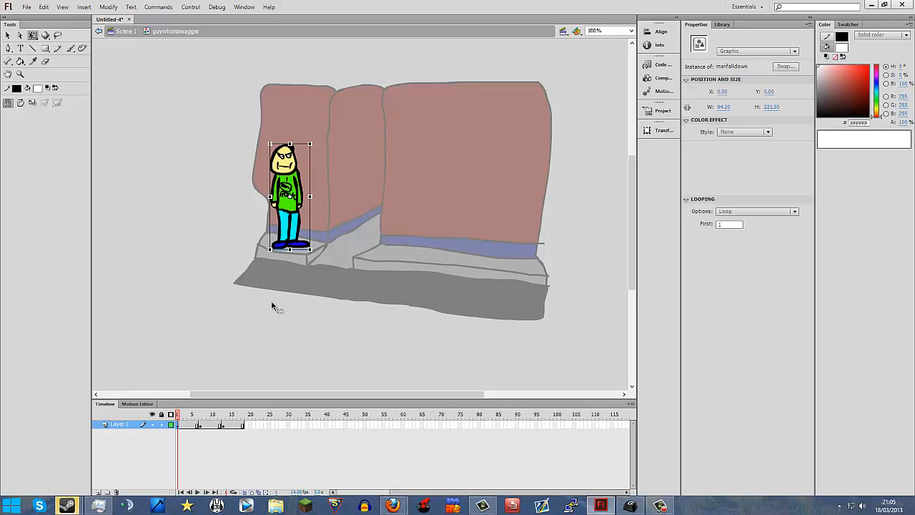
# - Try the classic tween on frames 7 to 18 again and scrub back through the fall to check it
pyautogui.moveTo(180, 423); pyautogui.dragTo(244, 427)
pyautogui.click(244, 427)
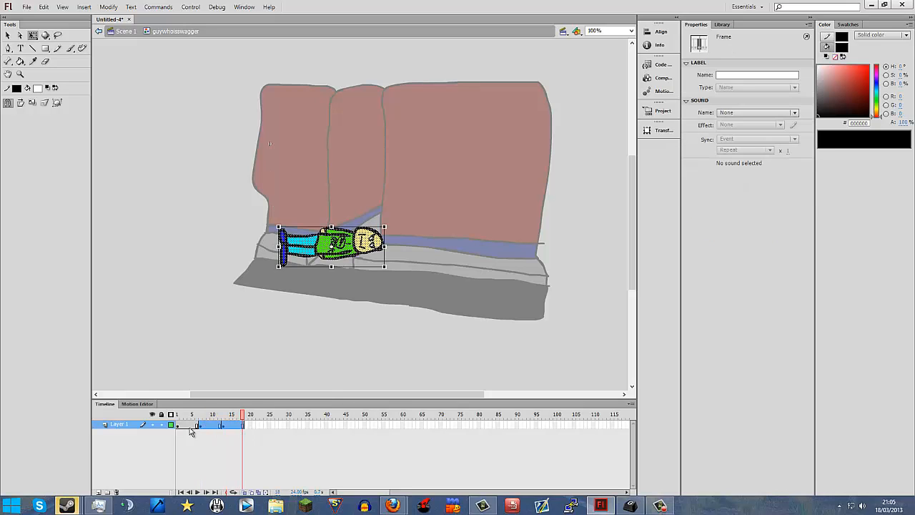
pyautogui.rightClick(205, 425)
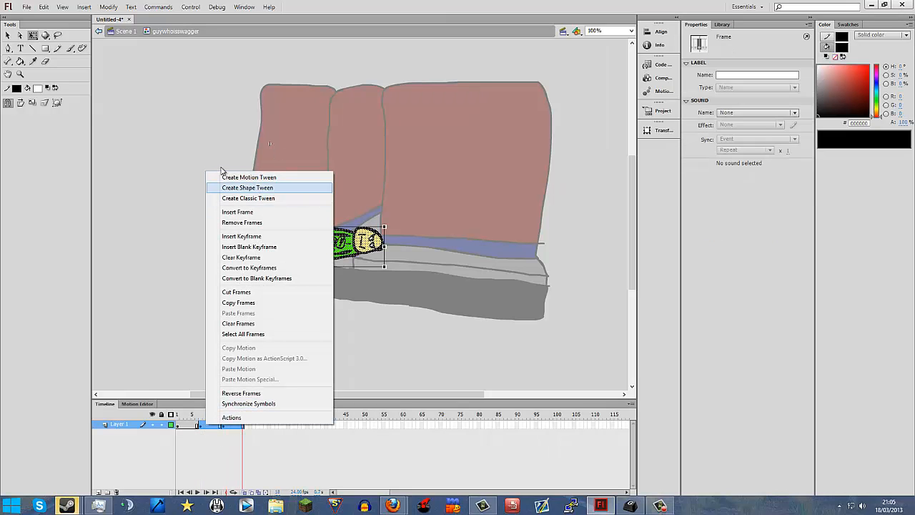
pyautogui.click(263, 198)
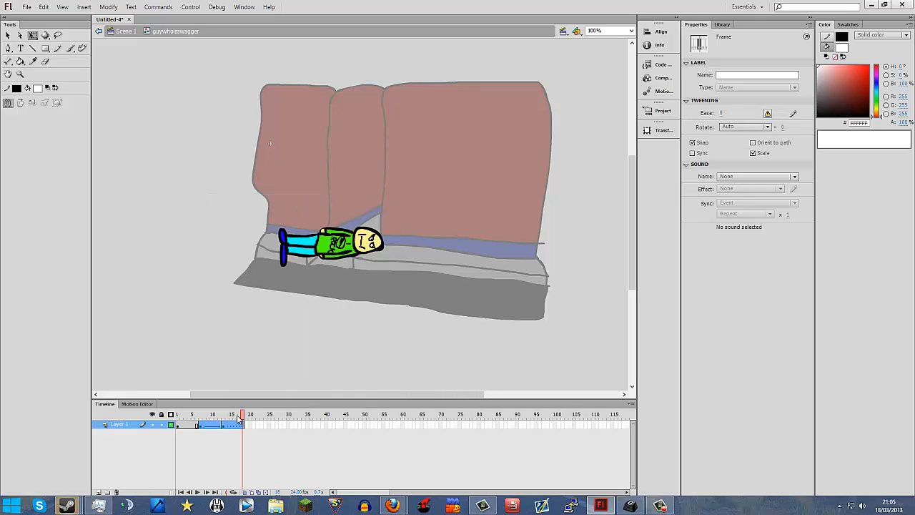
pyautogui.moveTo(243, 419); pyautogui.dragTo(204, 417)
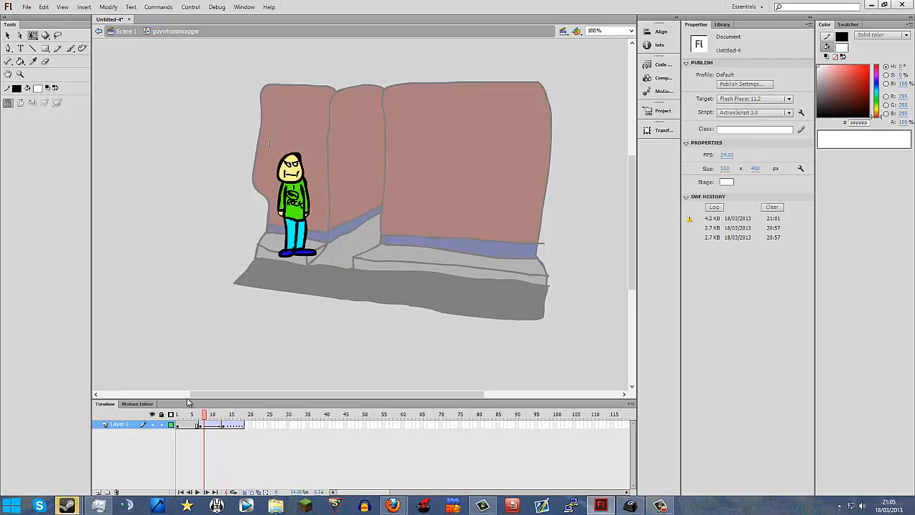
# - Try to apply a motion tween to frames 7 to 18, answering the symbol conversion dialog
pyautogui.click(218, 424)
pyautogui.rightClick(215, 426)
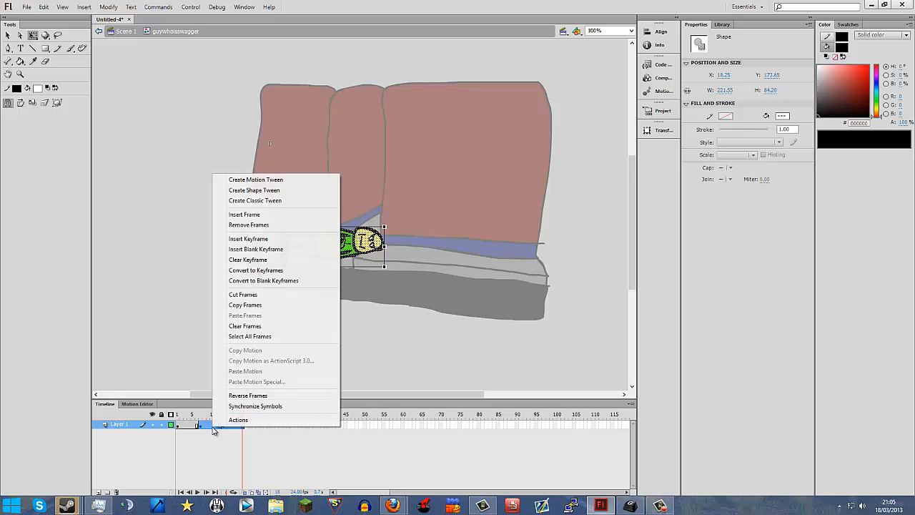
pyautogui.click(252, 180)
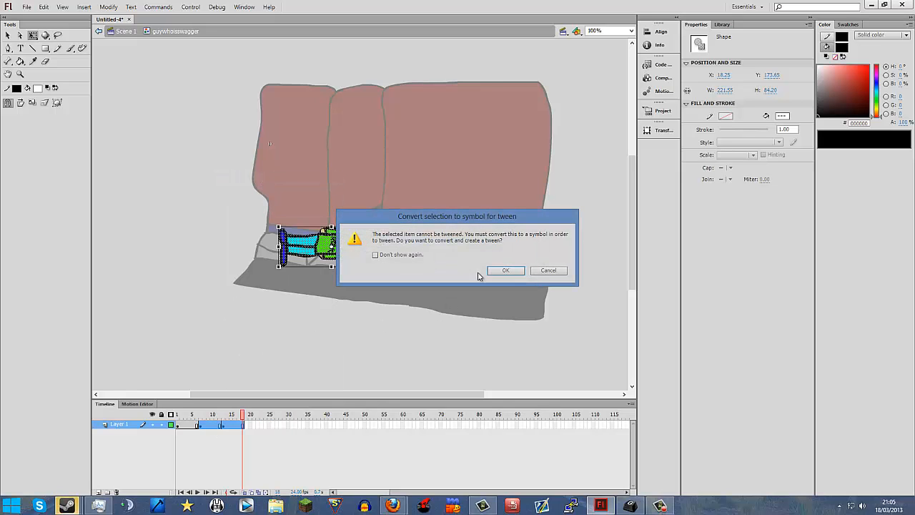
pyautogui.click(505, 270)
# - Create a shape tween across frames 7 to 18 and check it by scrubbing back to frame 1 and testing the movie
pyautogui.rightClick(209, 427)
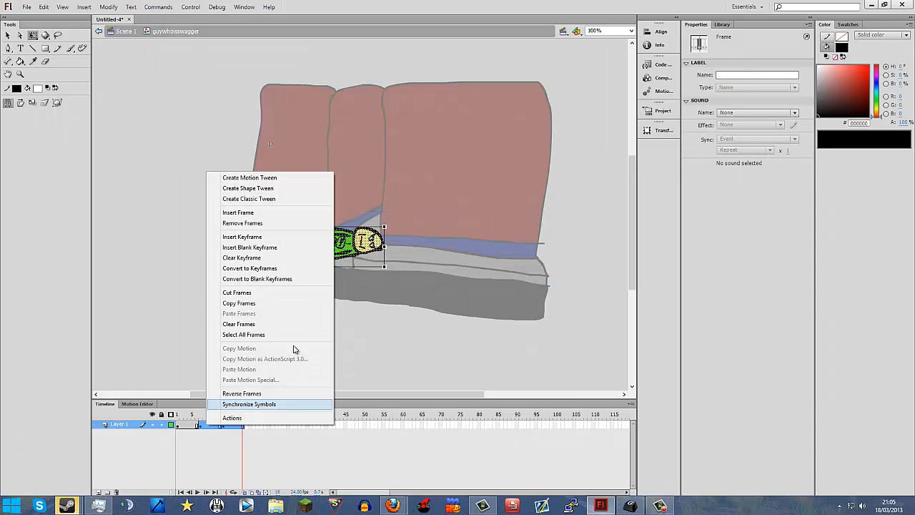
pyautogui.click(259, 189)
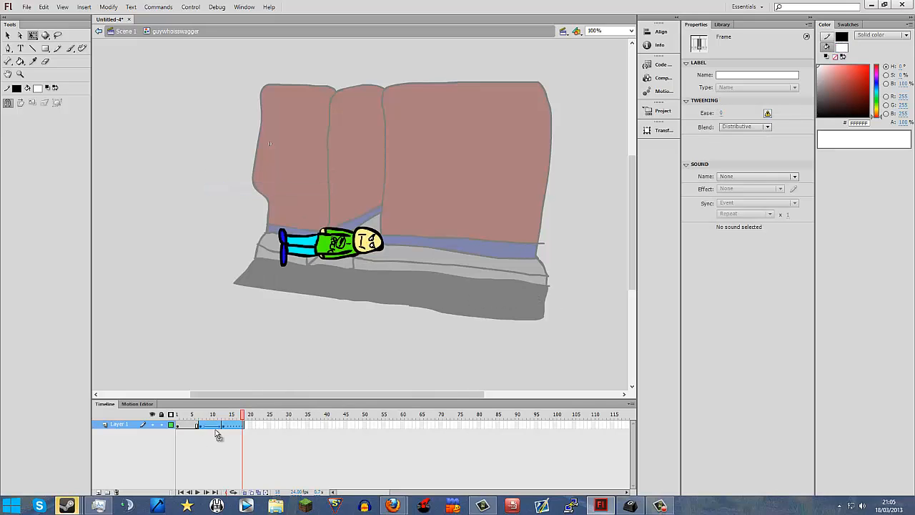
pyautogui.moveTo(242, 422)
pyautogui.mouseDown()
pyautogui.moveTo(195, 424)
pyautogui.moveTo(235, 424)
pyautogui.moveTo(214, 413)
pyautogui.moveTo(201, 423)
pyautogui.moveTo(229, 424)
pyautogui.moveTo(198, 424)
pyautogui.moveTo(243, 424)
pyautogui.moveTo(198, 434)
pyautogui.moveTo(231, 433)
pyautogui.mouseUp()
pyautogui.moveTo(209, 436); pyautogui.dragTo(179, 428)
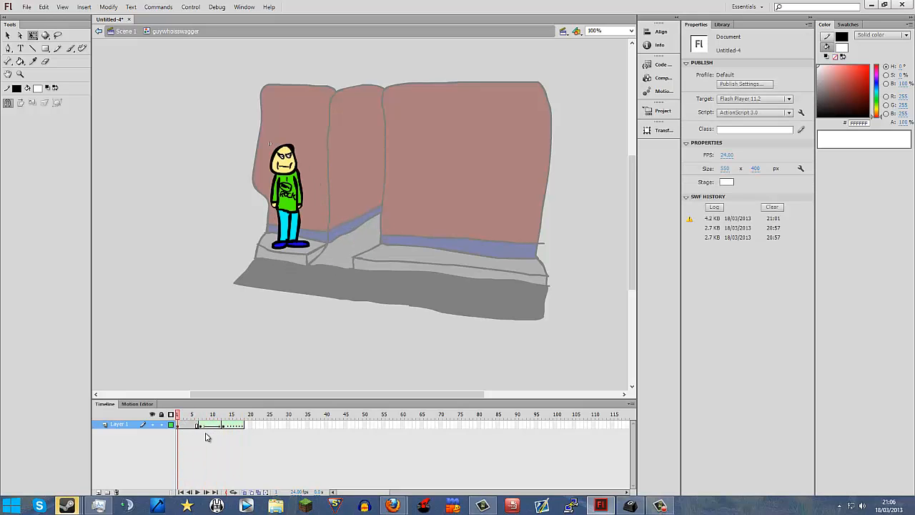
pyautogui.hotkey('ctrl', 'Return')
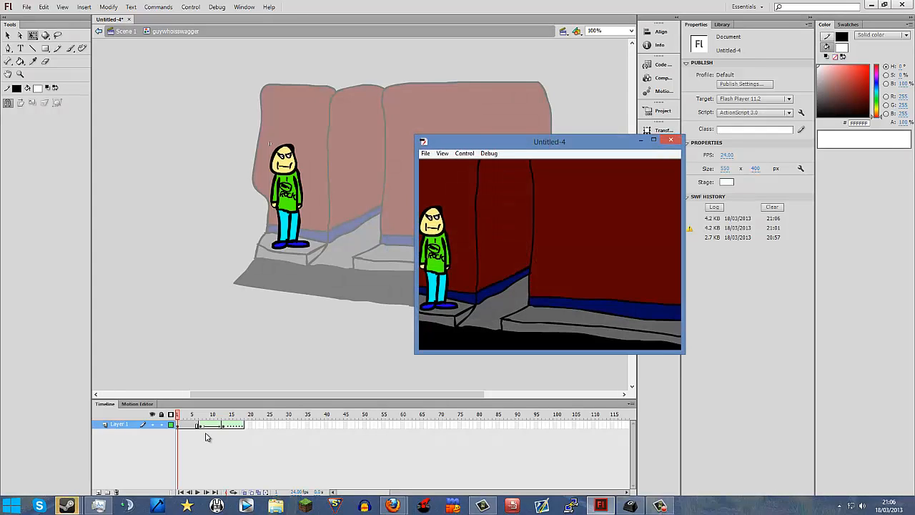
pyautogui.click(671, 139)
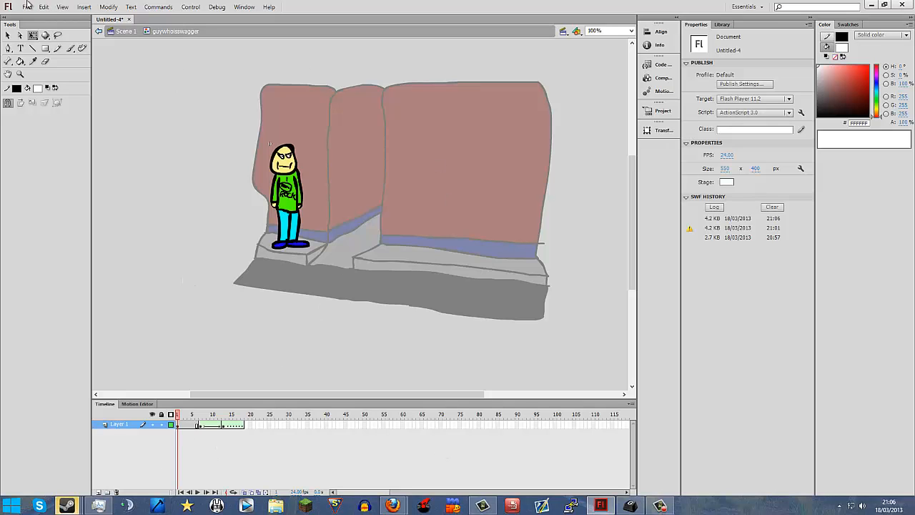
# - Extend both layers of Scene 1 through frame 18 and test the movie
pyautogui.click(134, 33)
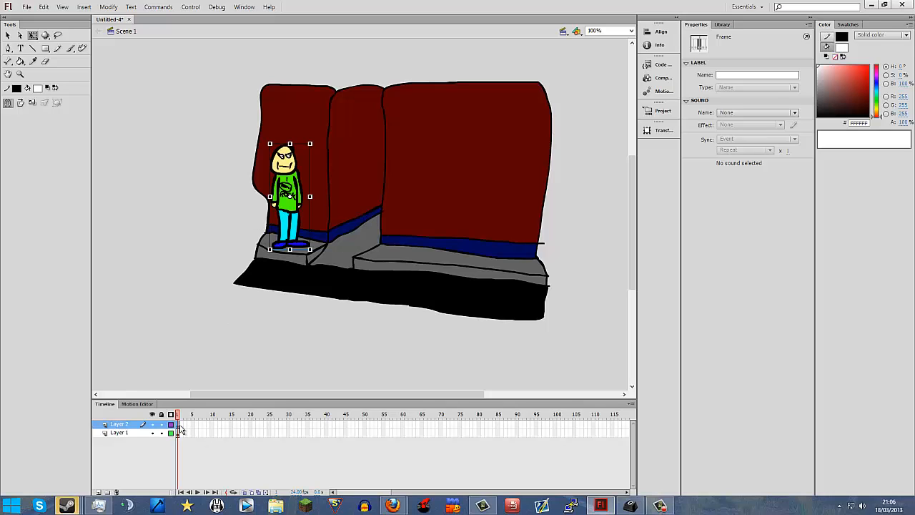
pyautogui.moveTo(207, 443); pyautogui.dragTo(242, 433)
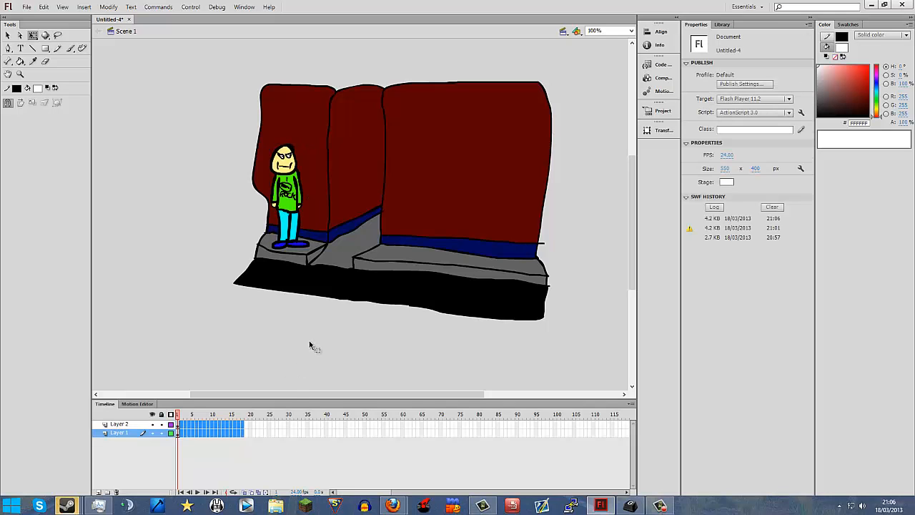
pyautogui.click(236, 427)
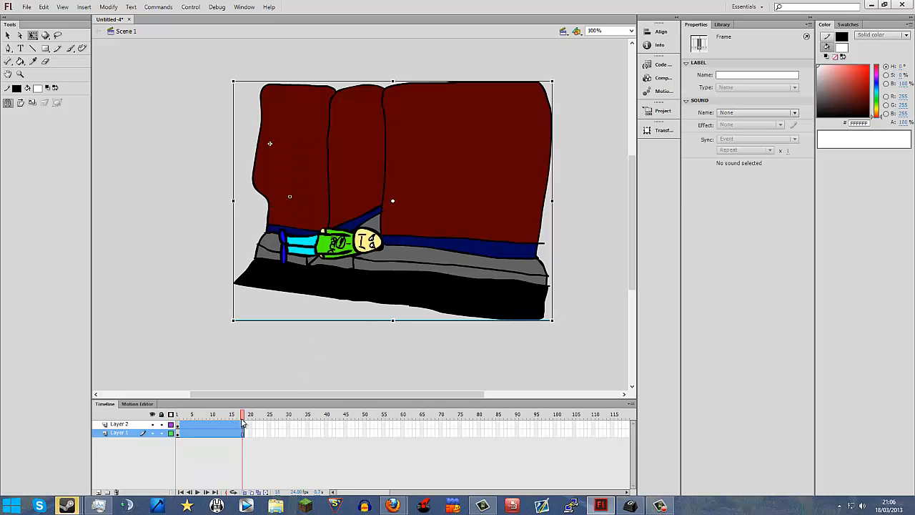
pyautogui.moveTo(243, 424); pyautogui.dragTo(179, 429)
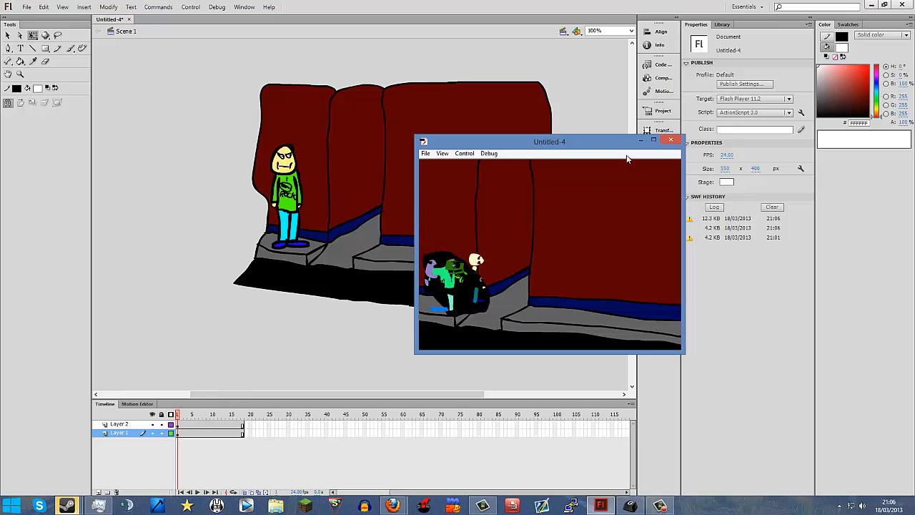
pyautogui.click(670, 140)
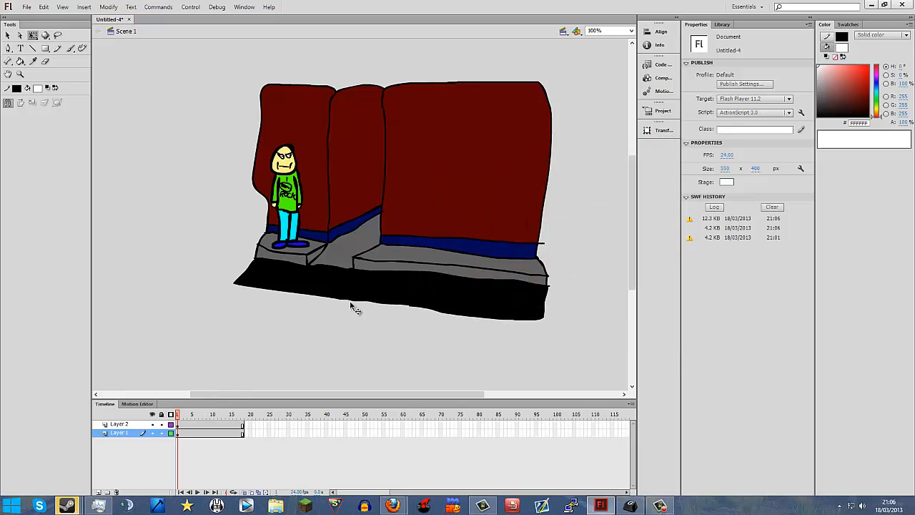
# - Open the character symbol for editing and set the ease of the shape tween starting at frame 7 to -100
pyautogui.click(194, 427)
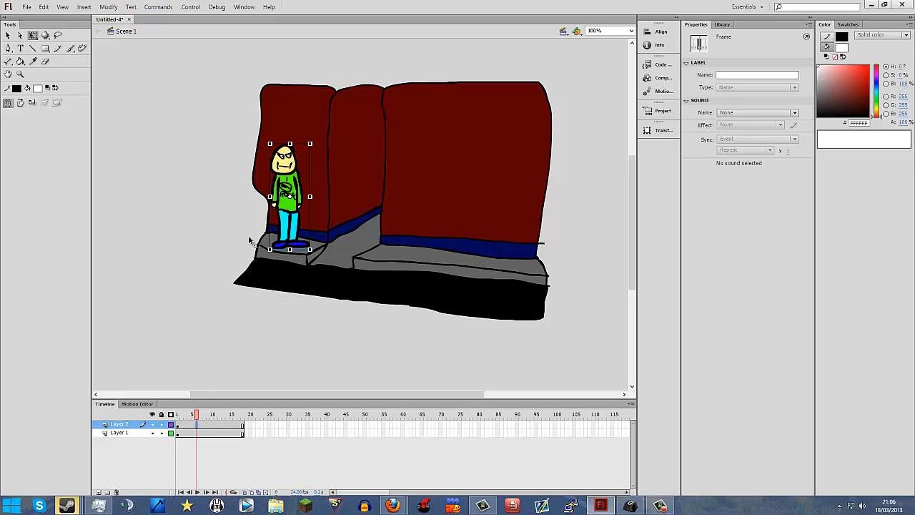
pyautogui.doubleClick(288, 205)
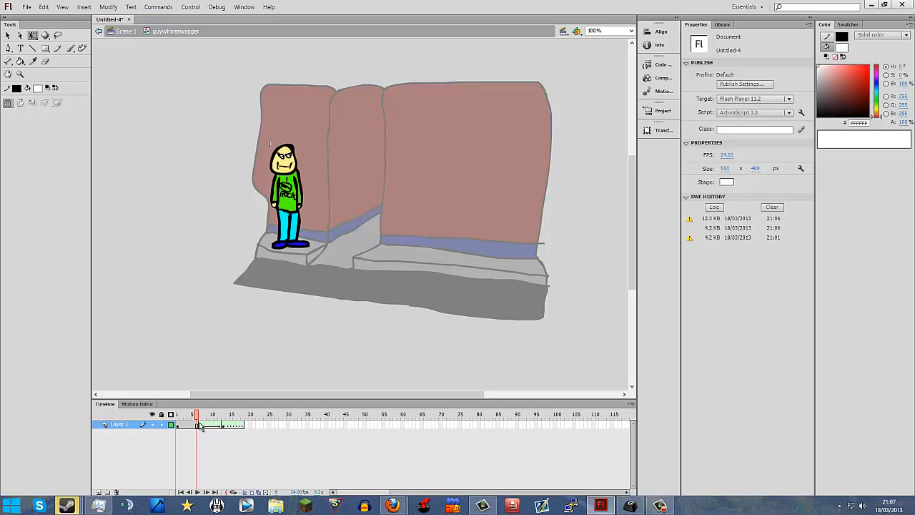
pyautogui.moveTo(199, 423)
pyautogui.mouseDown()
pyautogui.moveTo(180, 416)
pyautogui.moveTo(248, 415)
pyautogui.moveTo(197, 421)
pyautogui.mouseUp()
pyautogui.click(221, 425)
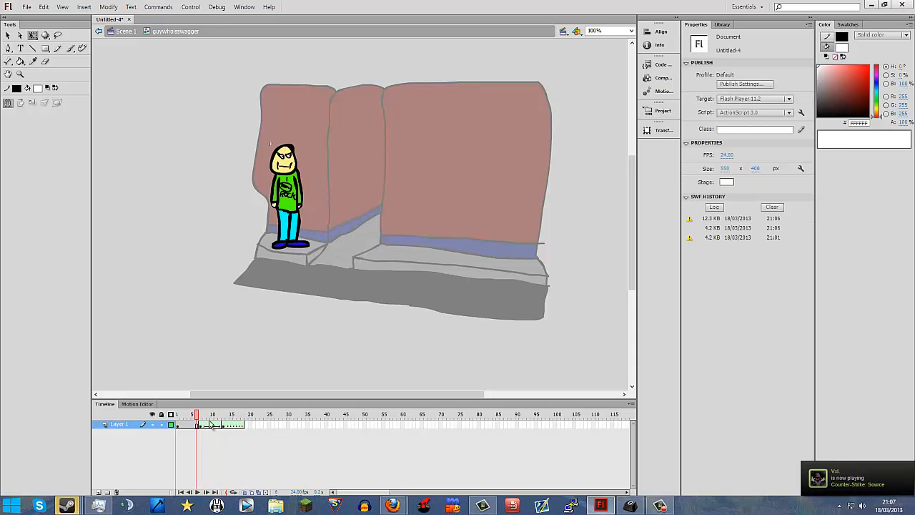
pyautogui.click(208, 425)
pyautogui.click(224, 426)
pyautogui.click(219, 426)
pyautogui.click(208, 425)
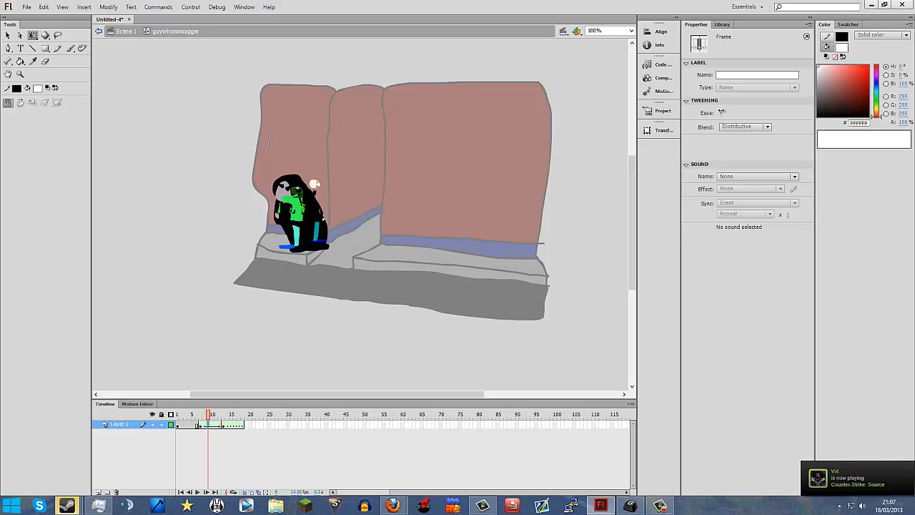
pyautogui.moveTo(721, 112); pyautogui.dragTo(790, 113)
# - Set the ease of the shape tween starting at frame 13 to 100, scrubbing back through the fall to check the easing
pyautogui.click(238, 424)
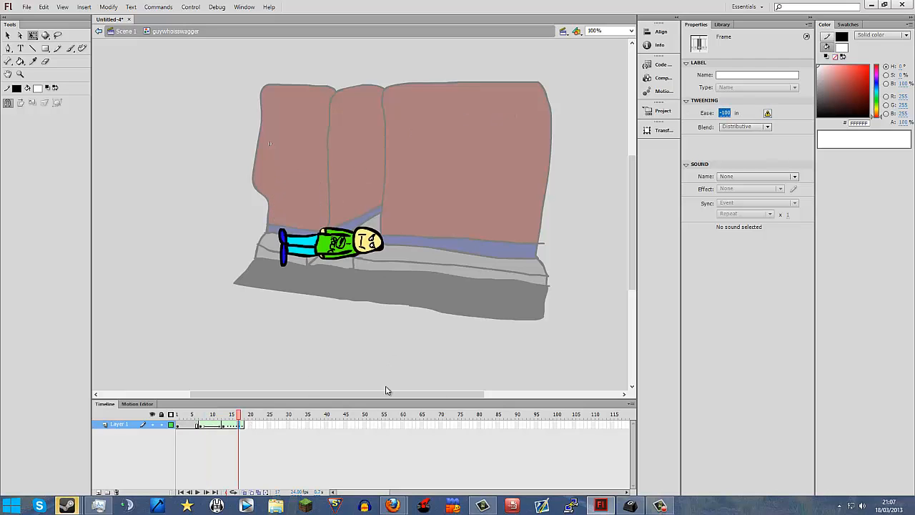
pyautogui.moveTo(246, 419); pyautogui.dragTo(220, 425)
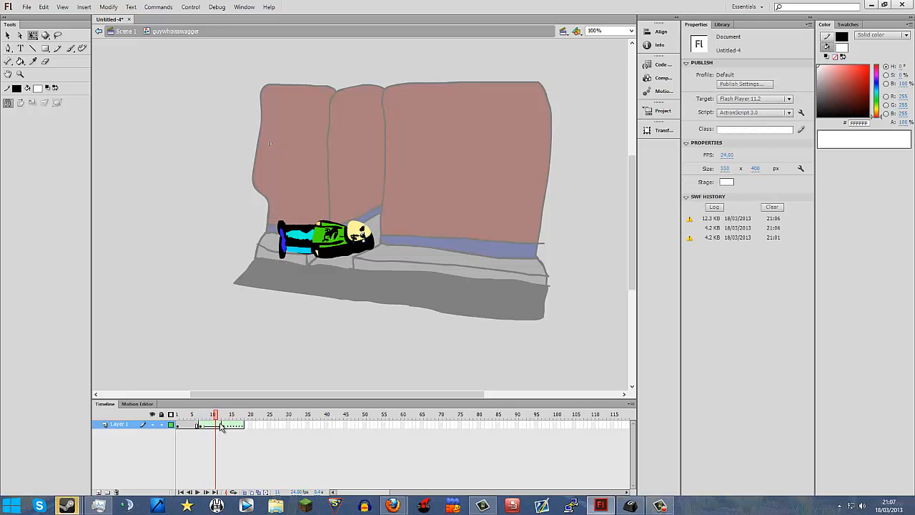
pyautogui.click(212, 428)
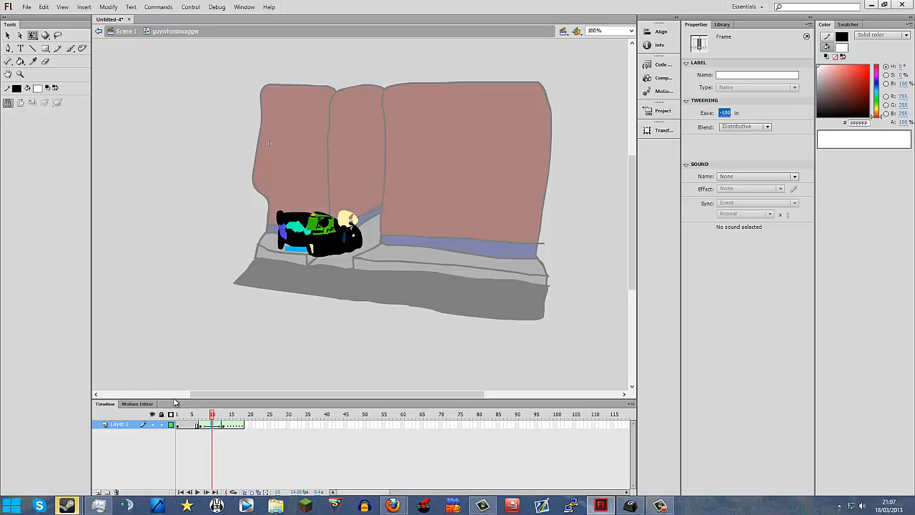
pyautogui.click(231, 426)
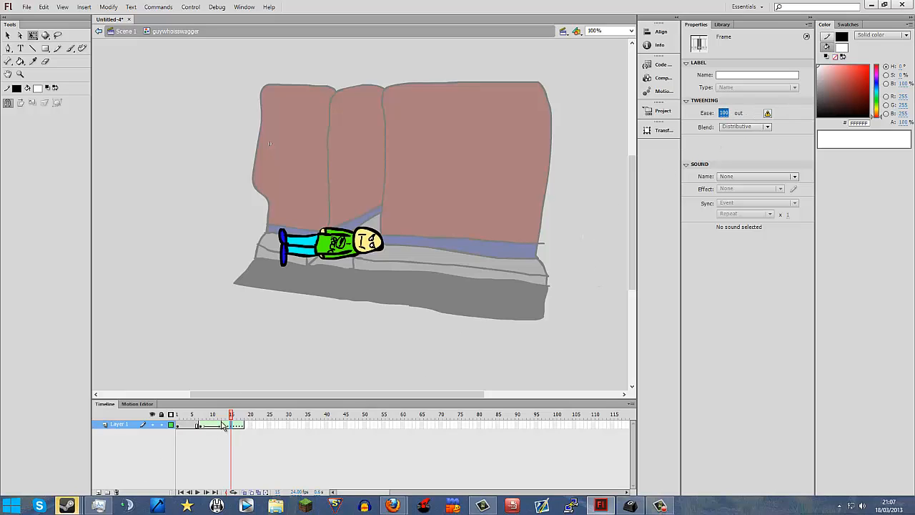
# - Play the character's eased fall from frame 1 inside the symbol, and return to Scene 1
pyautogui.moveTo(230, 422); pyautogui.dragTo(165, 432)
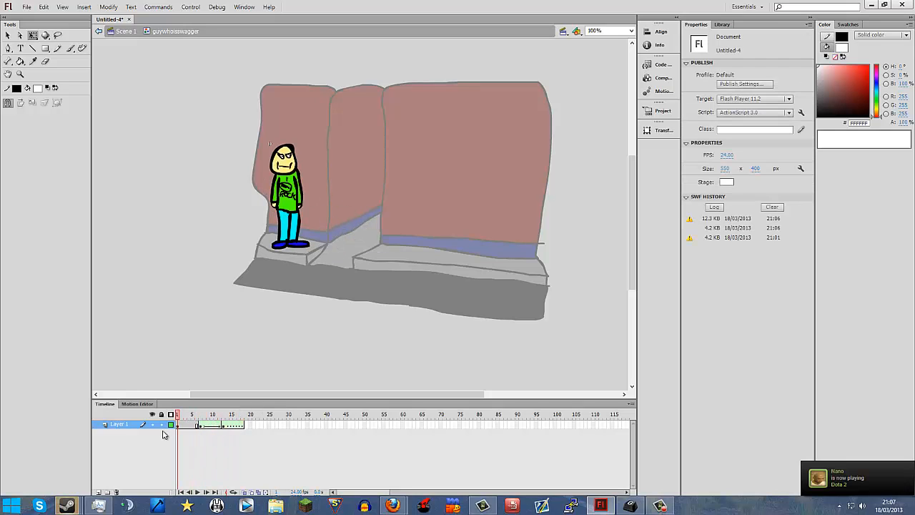
pyautogui.click(197, 493)
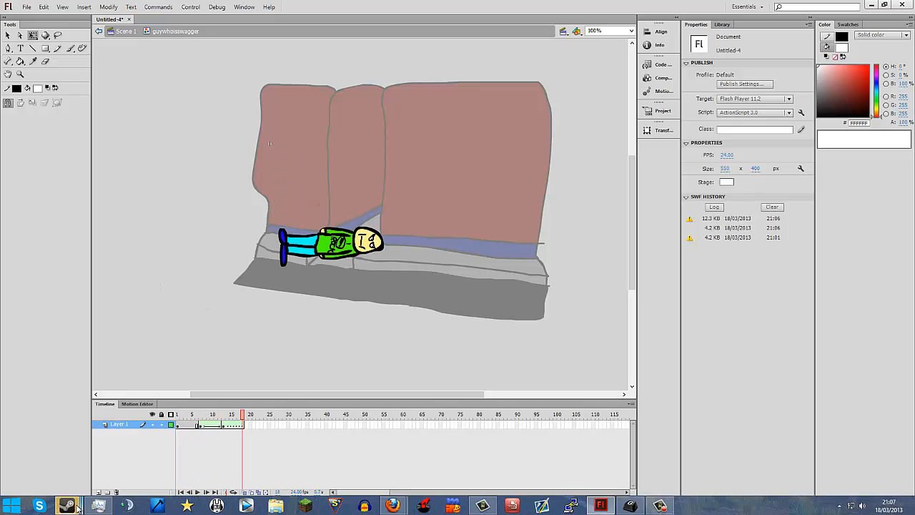
pyautogui.click(125, 32)
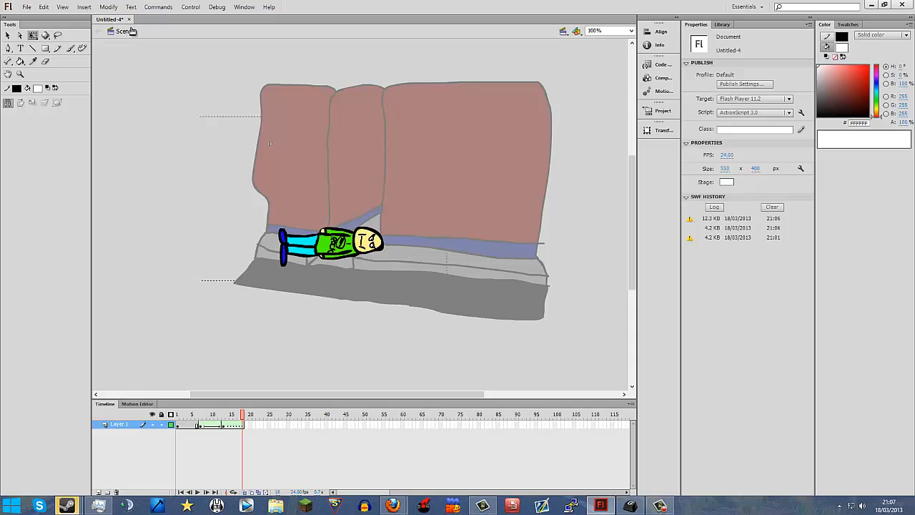
# - Test the movie from frame 1 of Scene 1 to check the eased fall against the street background, and close the preview
pyautogui.click(178, 425)
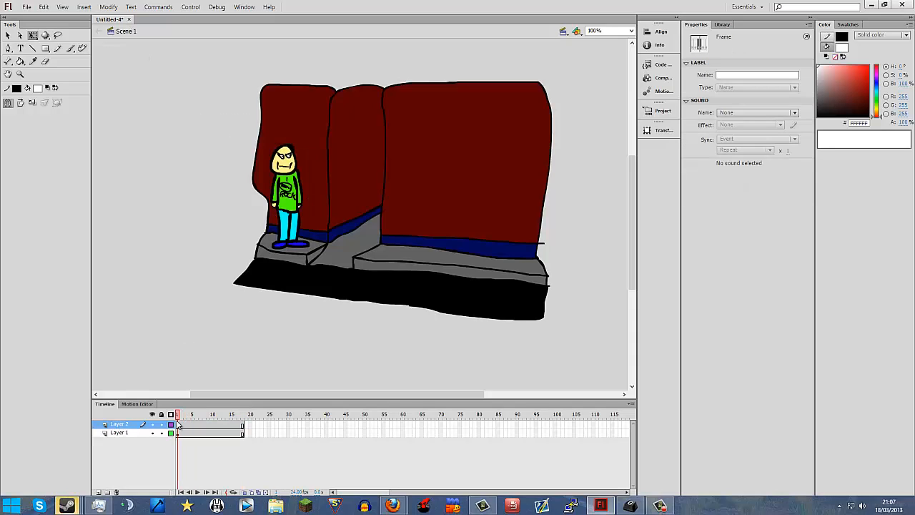
pyautogui.hotkey('ctrl', 'Return')
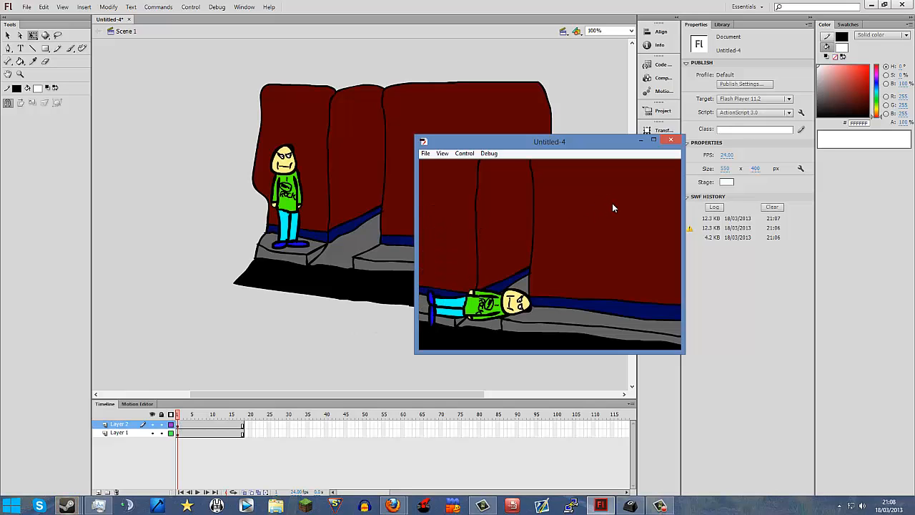
pyautogui.click(672, 141)
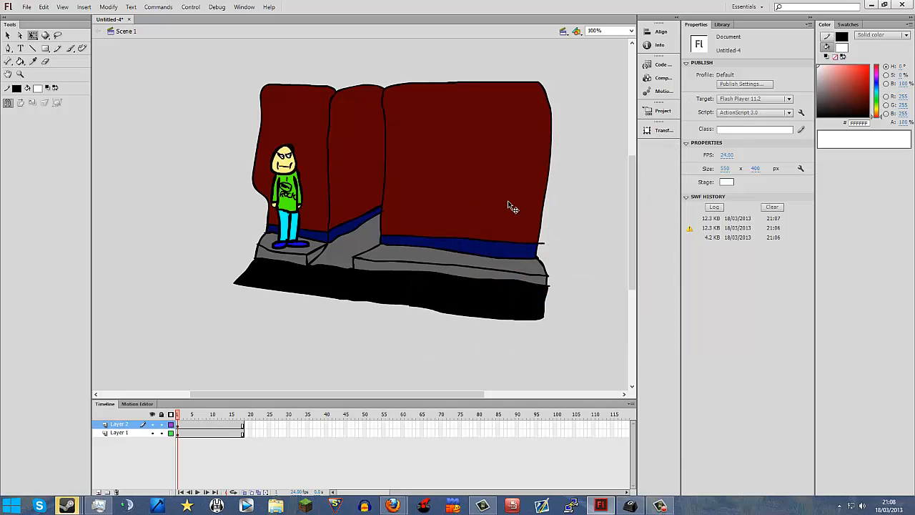
pyautogui.moveTo(191, 415); pyautogui.dragTo(151, 289)
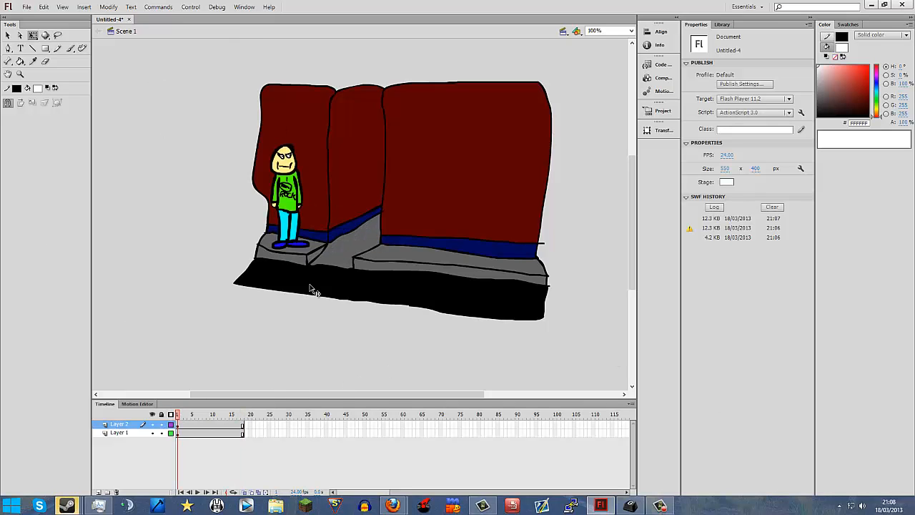